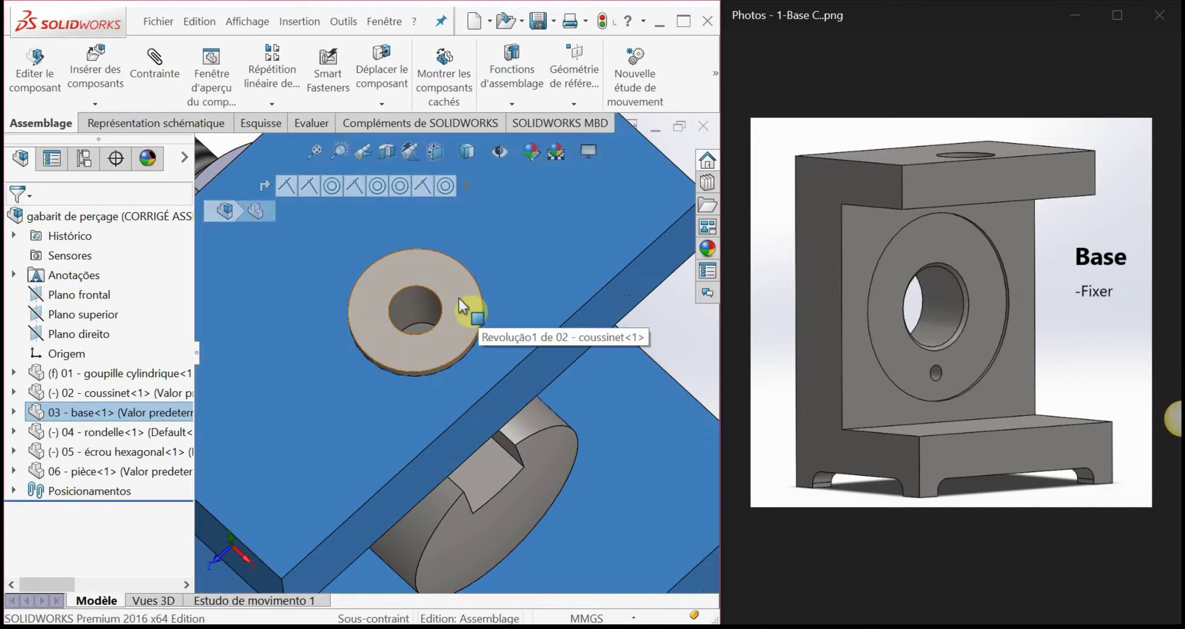
Step: Examine the finished drilling jig assembly from several angles, including the bushing, base, cylindrical pin and workpiece, alongside the reference image
left_click(460, 299)
middle_click_drag(435, 348, 428, 434)
scroll(427, 427, "down", 2)
scroll(428, 428, "up", 7)
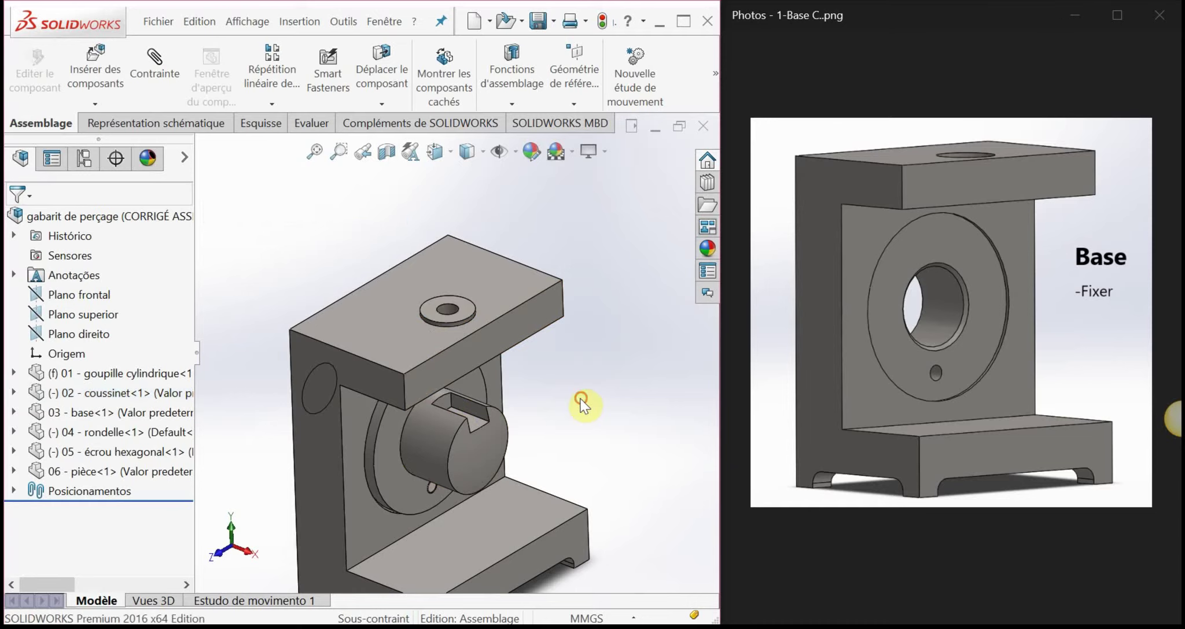
left_click(442, 441)
middle_click_drag(442, 445, 471, 394)
left_click(543, 385)
middle_click_drag(544, 385, 469, 345)
left_click(337, 358)
left_click(357, 359)
scroll(428, 431, "down", 5)
left_click(443, 398)
scroll(445, 405, "up", 5)
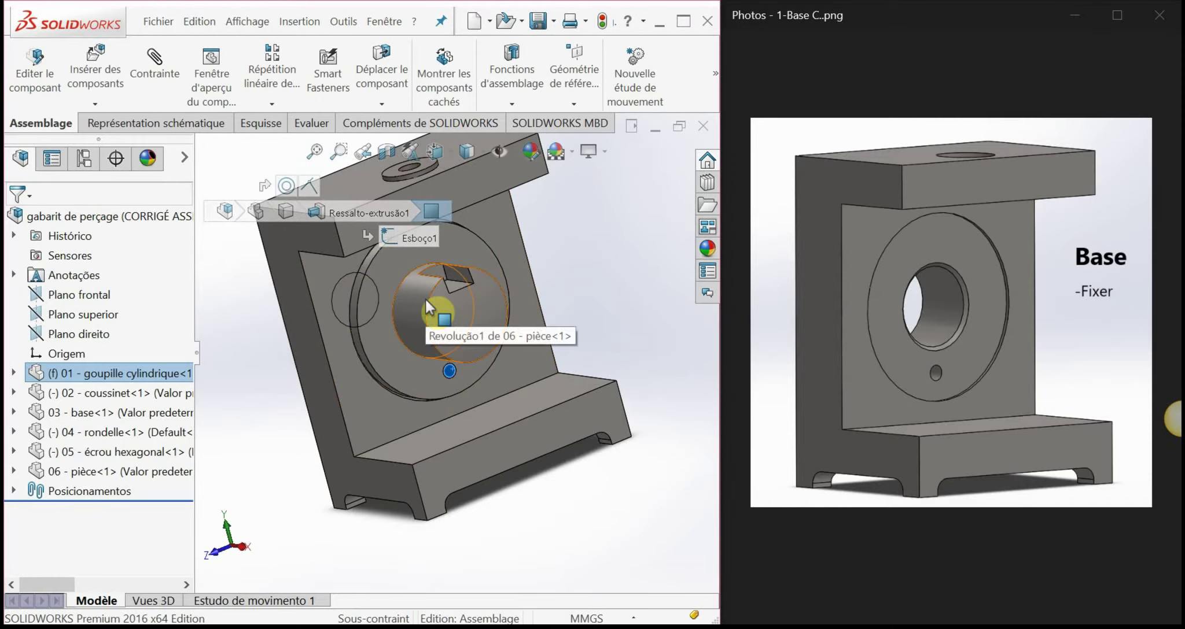
left_click(618, 312)
scroll(525, 306, "up", 3)
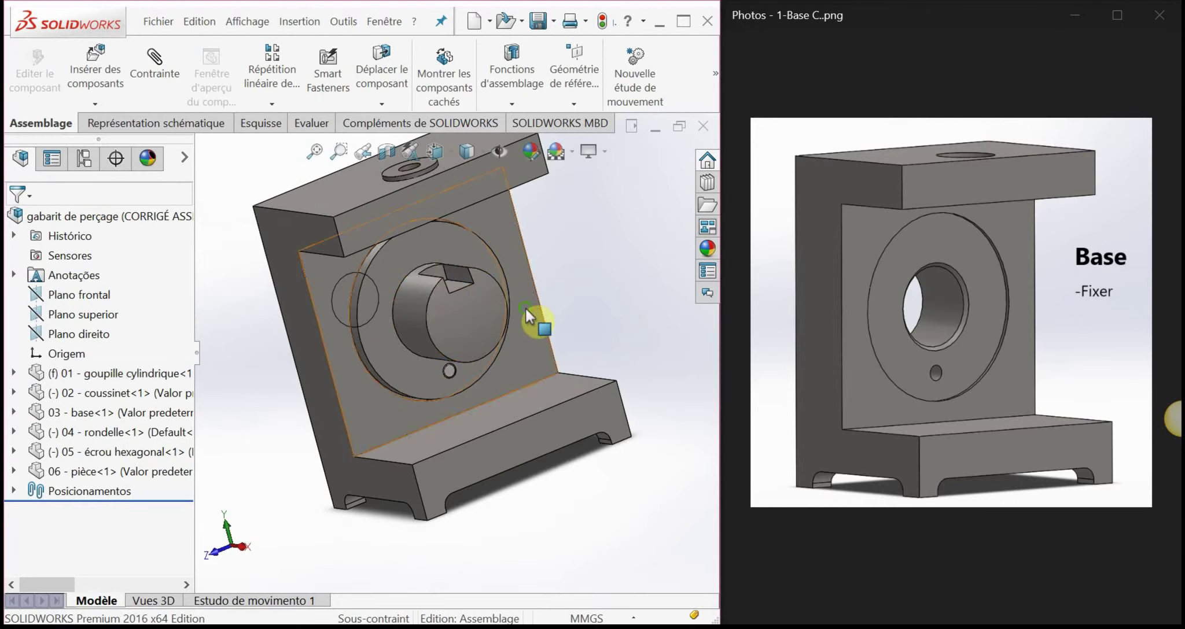
middle_click_drag(432, 385, 454, 361)
left_click(894, 565)
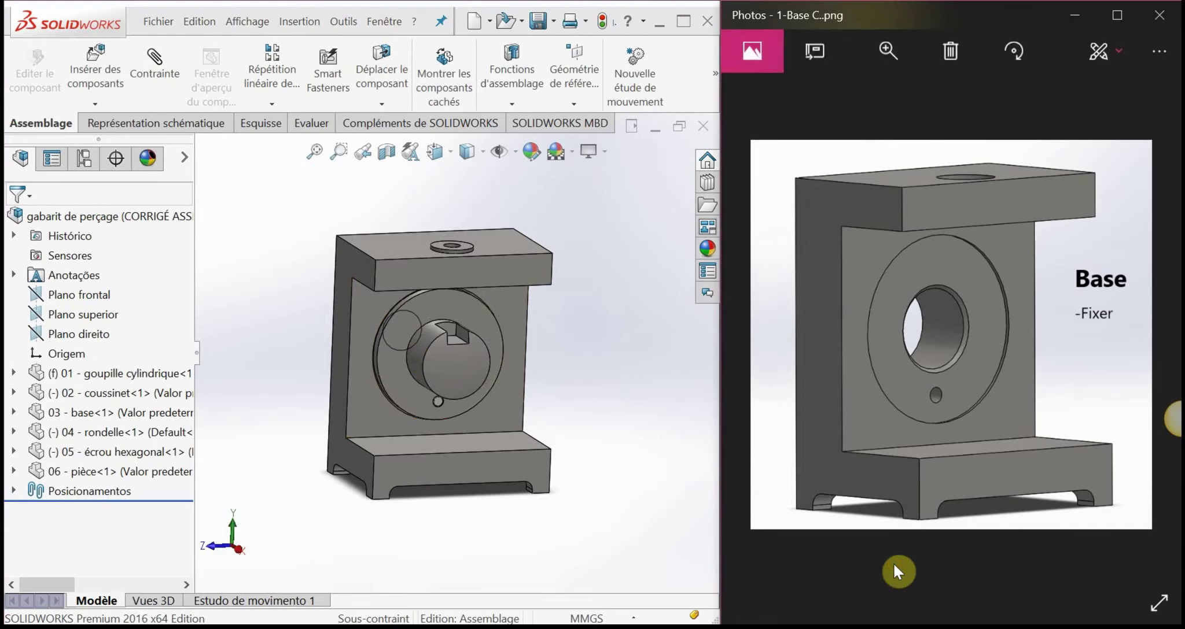
Step: Create a new assembly document from the Assemblage template and dismiss its initial component insertion command
left_click(152, 23)
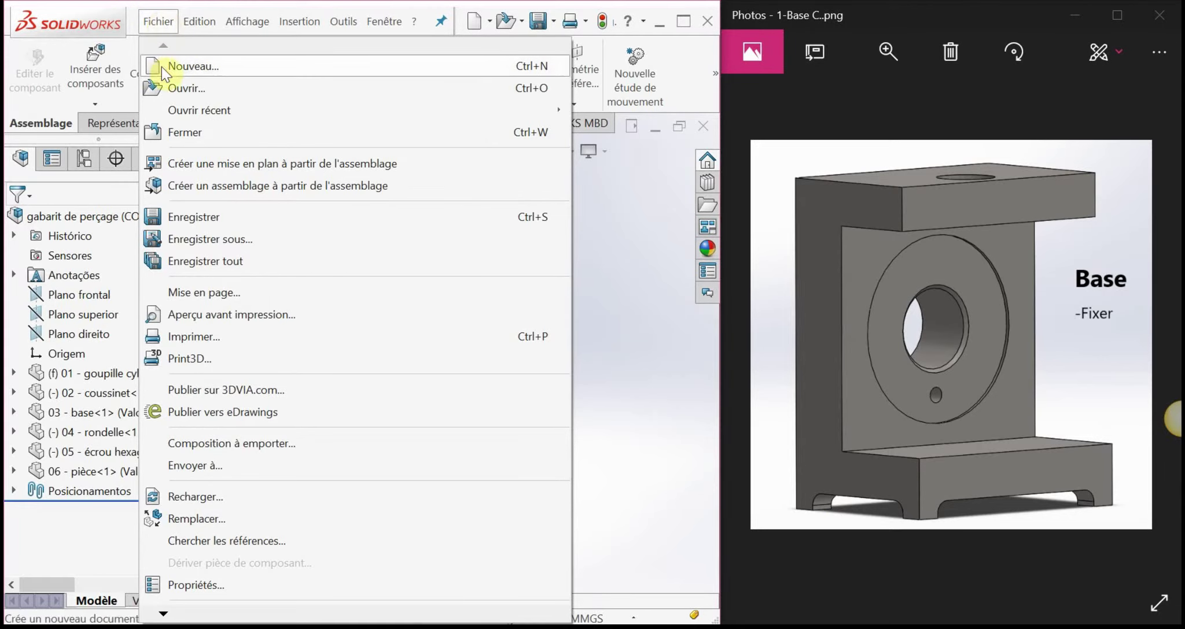
left_click(191, 67)
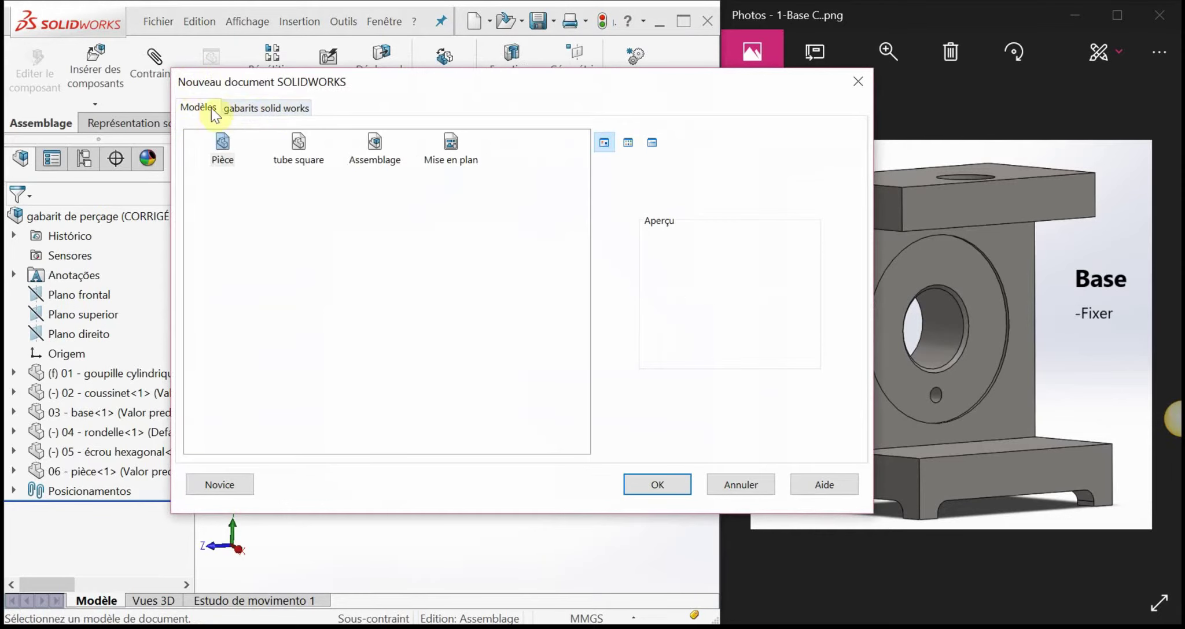
left_click(271, 110)
left_click(199, 108)
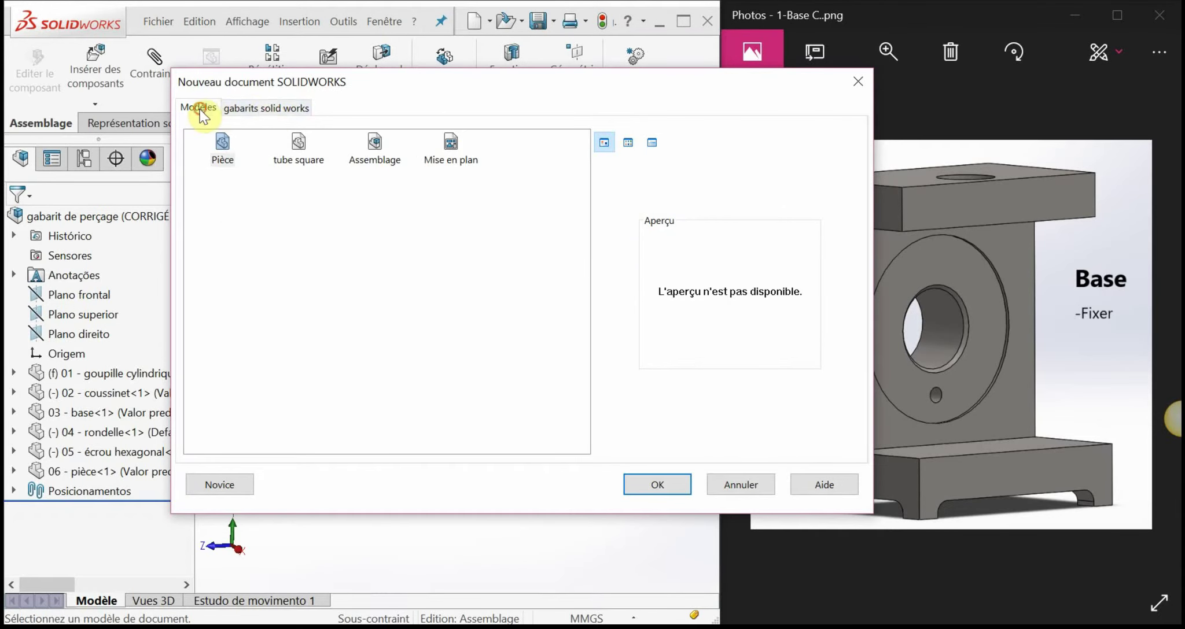
left_click(262, 111)
left_click(198, 109)
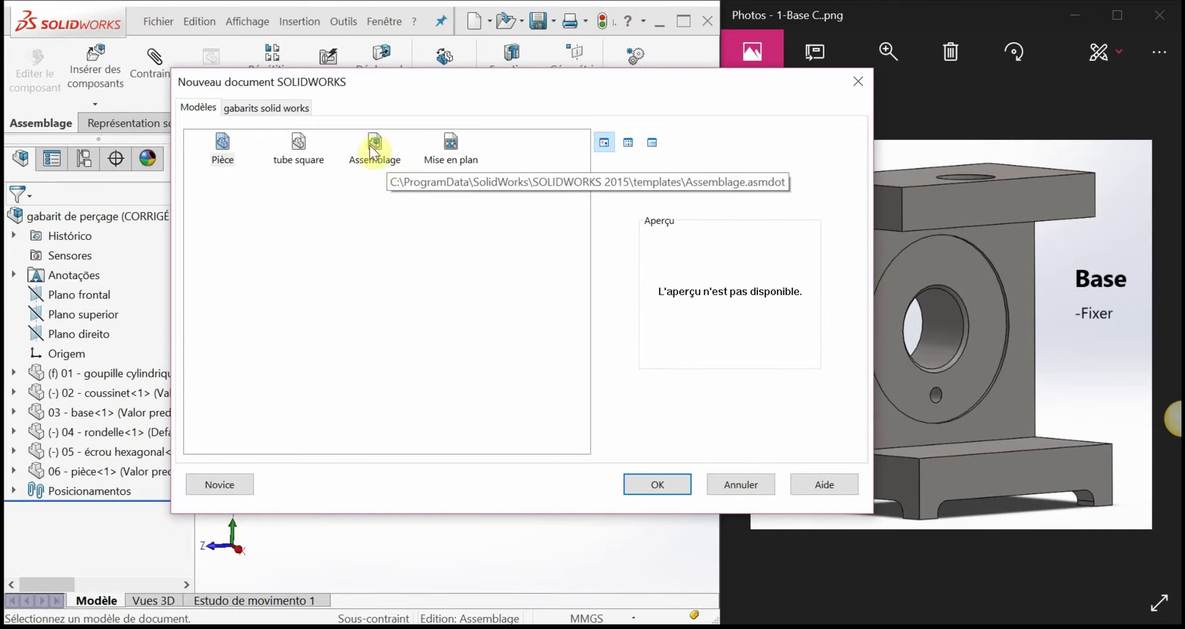
left_click(379, 151)
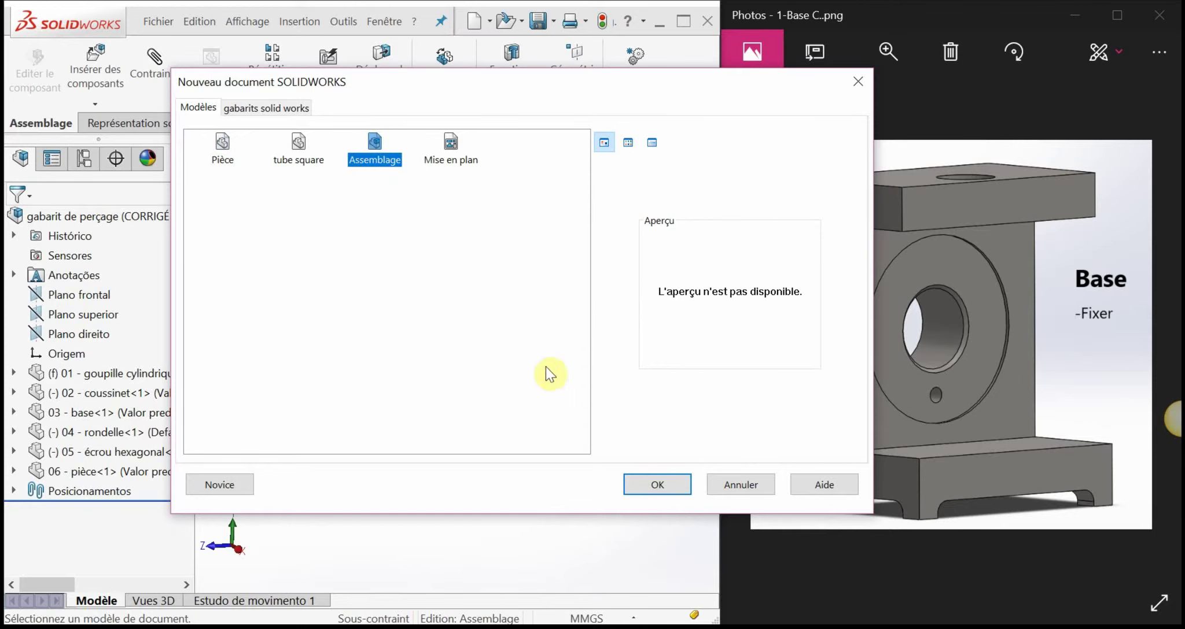
left_click(663, 486)
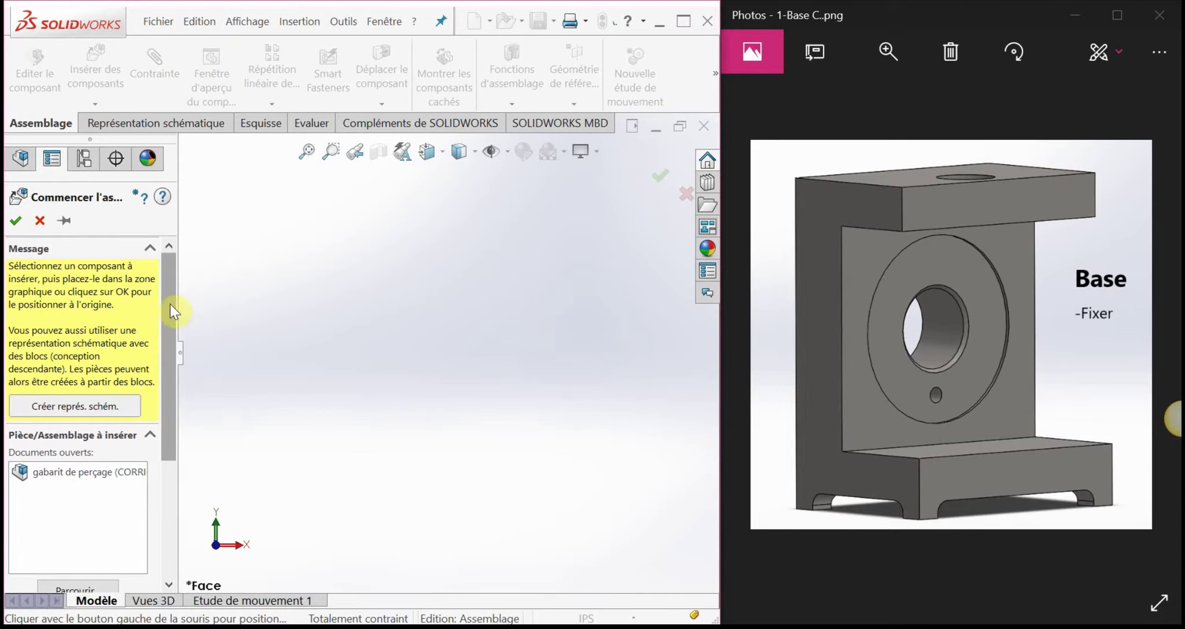
left_click_drag(170, 304, 151, 271)
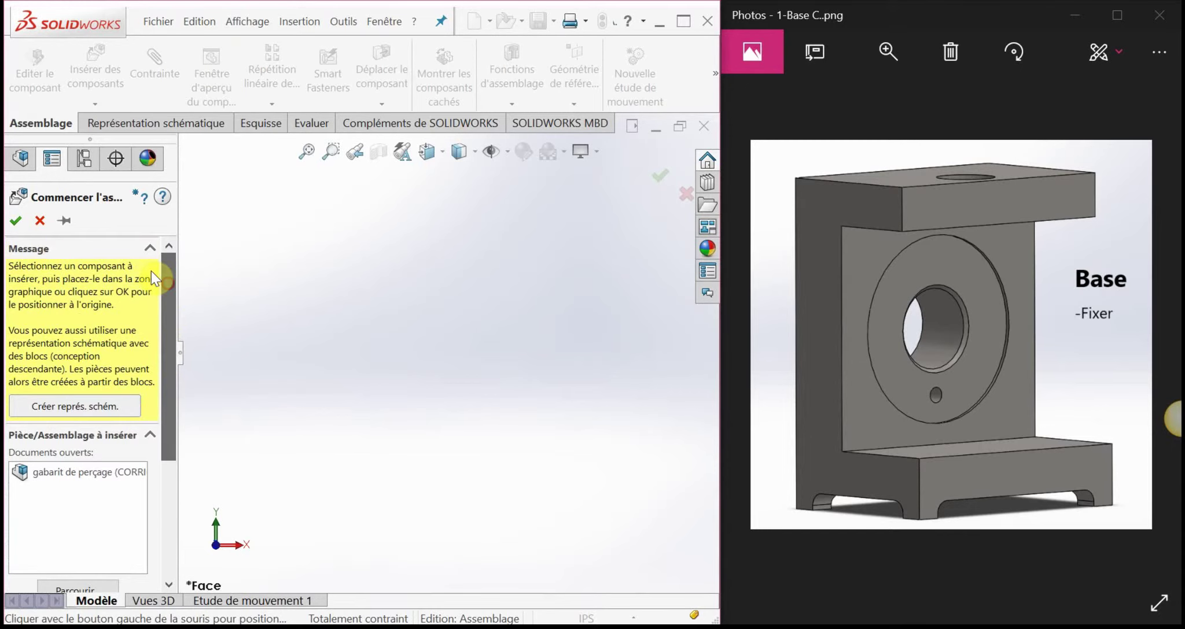
left_click(39, 221)
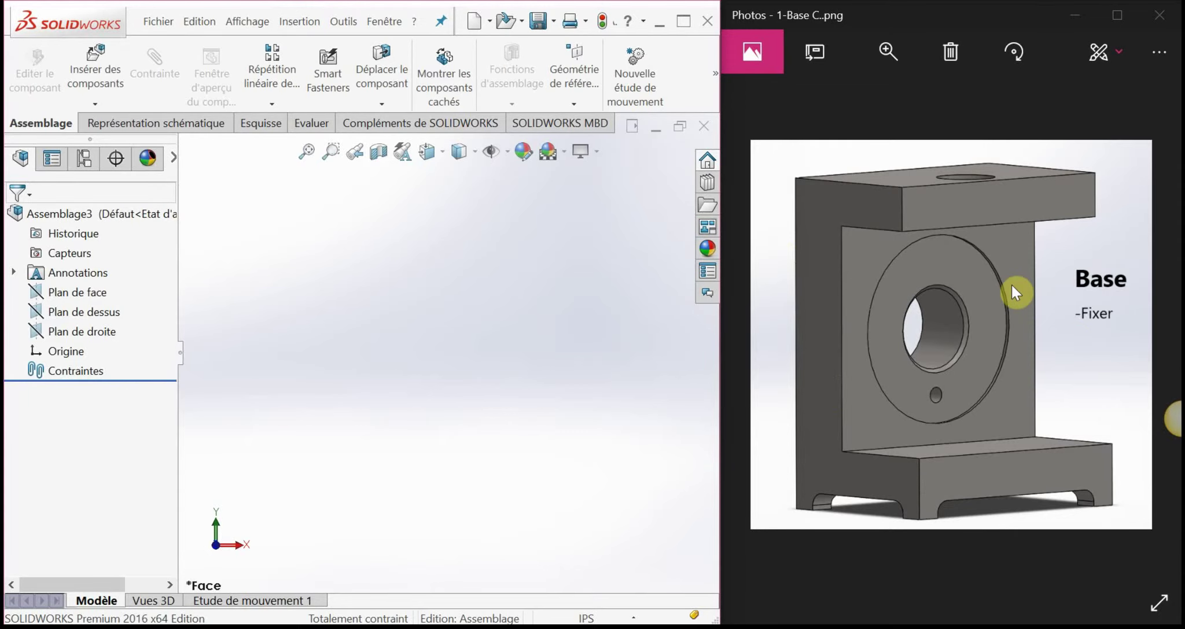
Step: Start inserting an existing part or assembly as a component and browse for its file
left_click(299, 21)
mouse_move(331, 68)
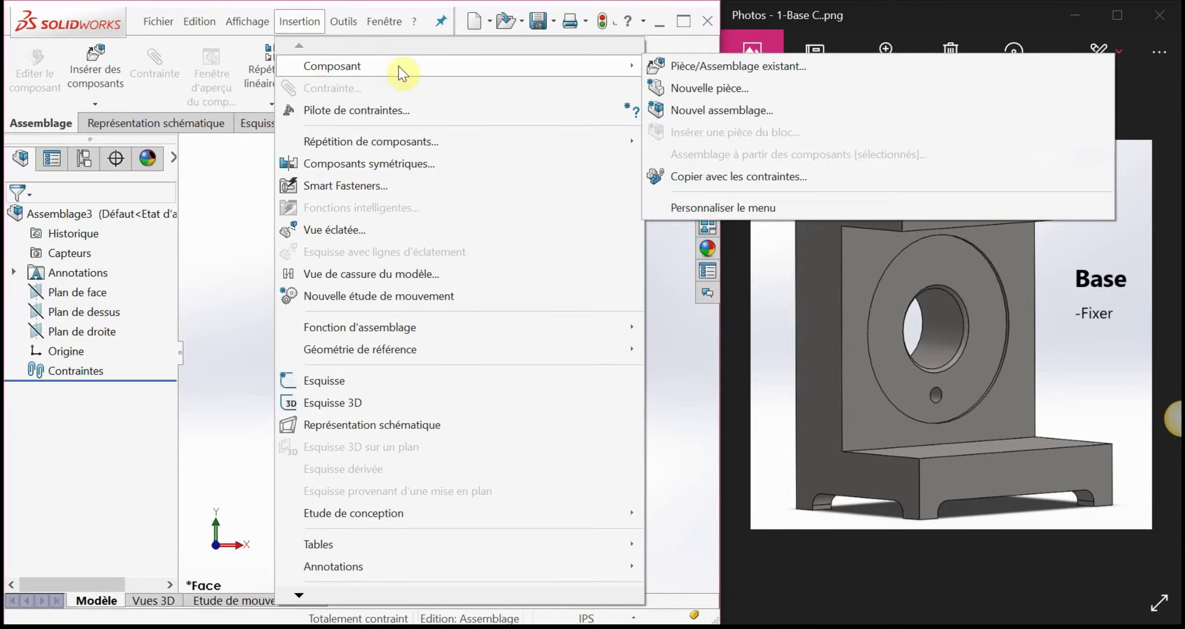
left_click(746, 66)
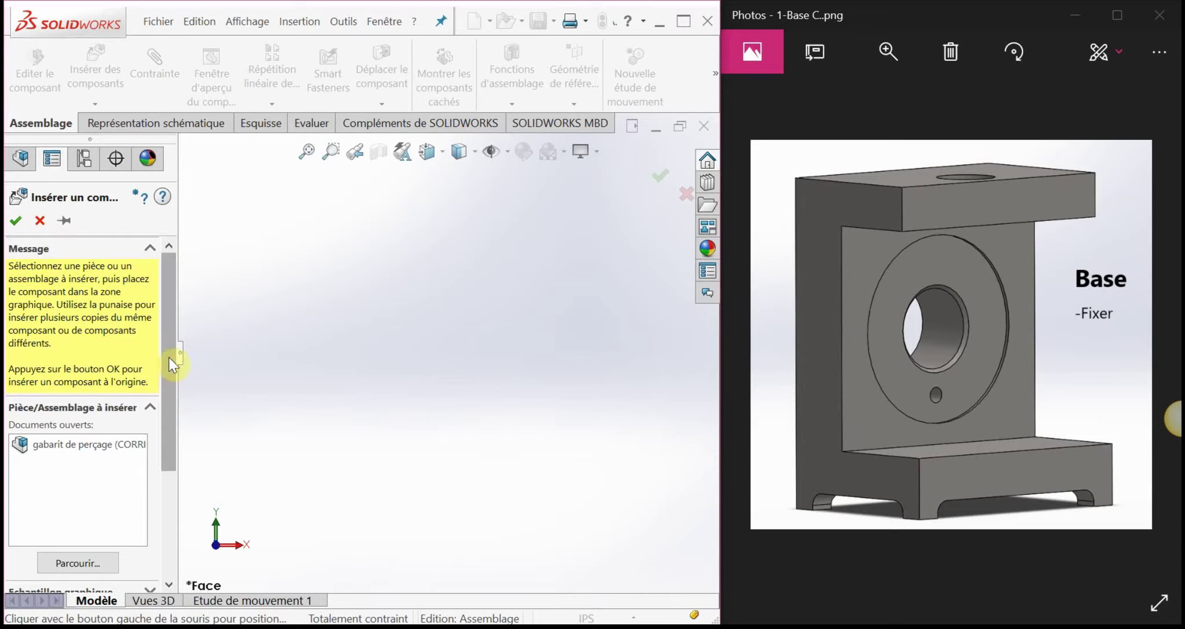
scroll(168, 405, "down", 3)
scroll(116, 399, "down", 2)
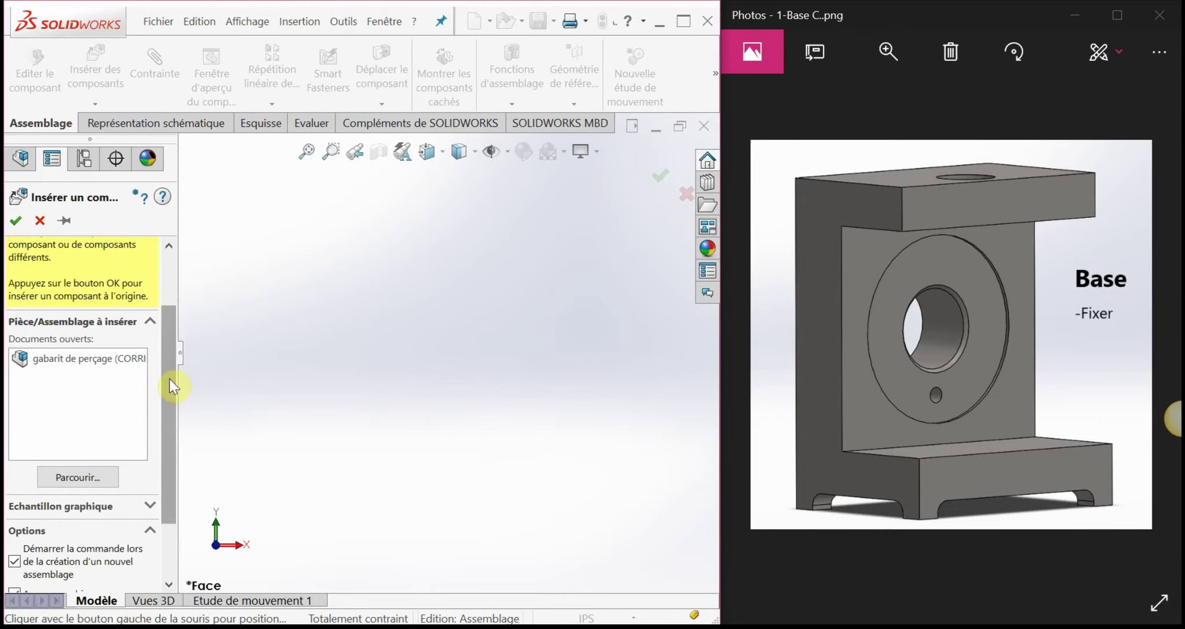
left_click_drag(168, 382, 164, 399)
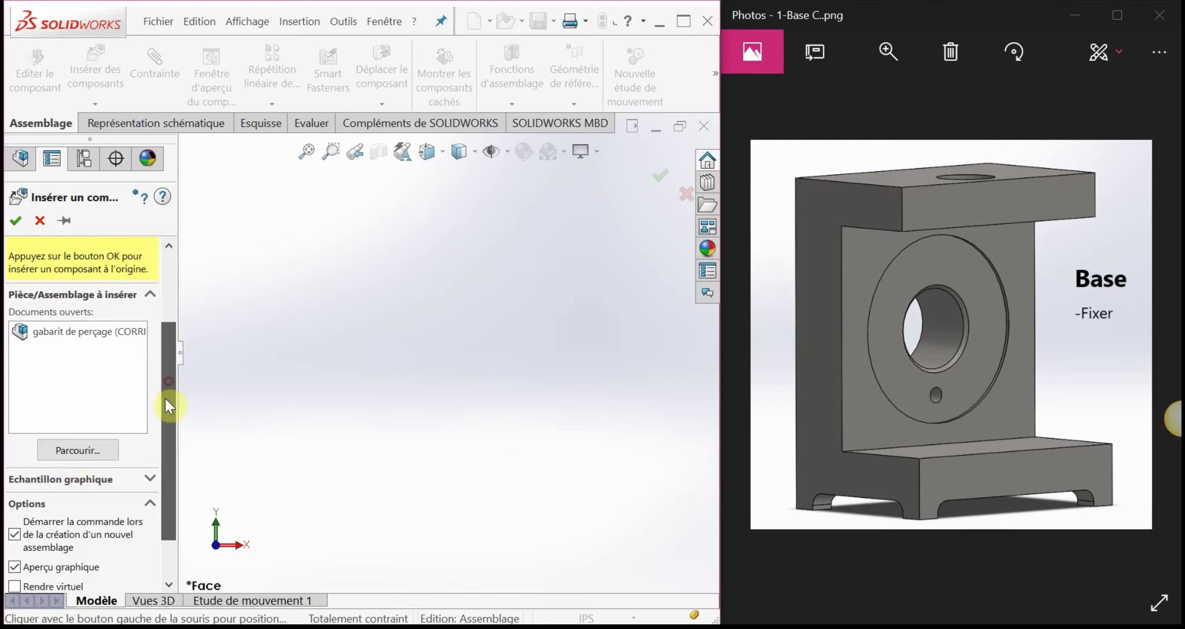
left_click(79, 450)
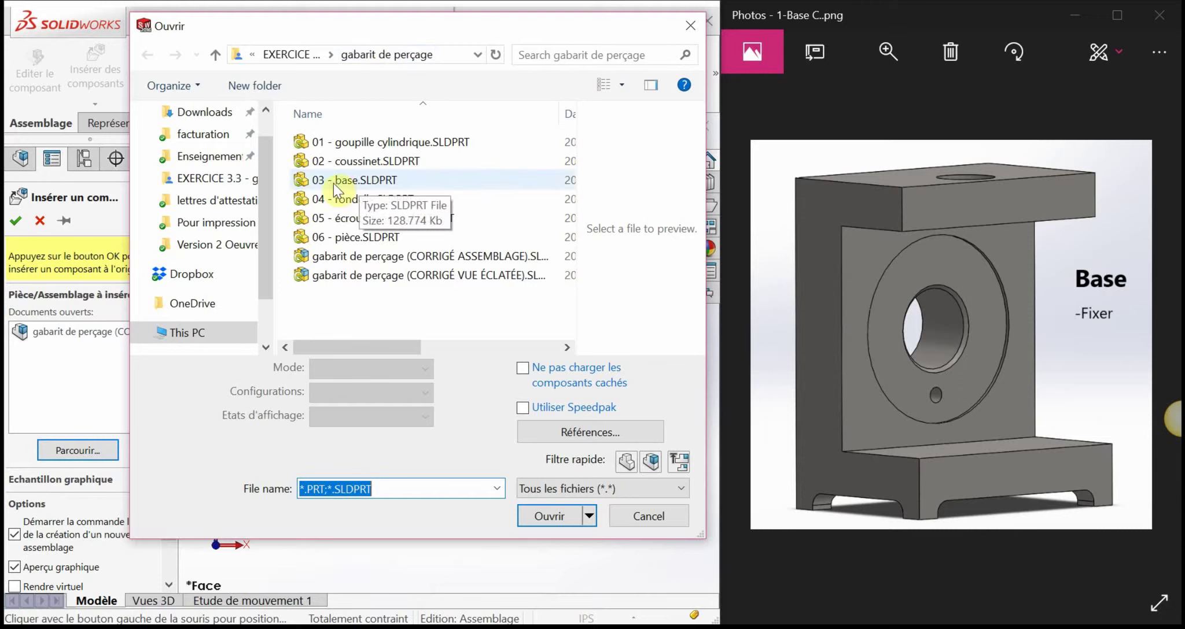
Step: Try the assembly and part quick filters on the gabarit de perçage file list, and restore the display of all file types
left_click(352, 184)
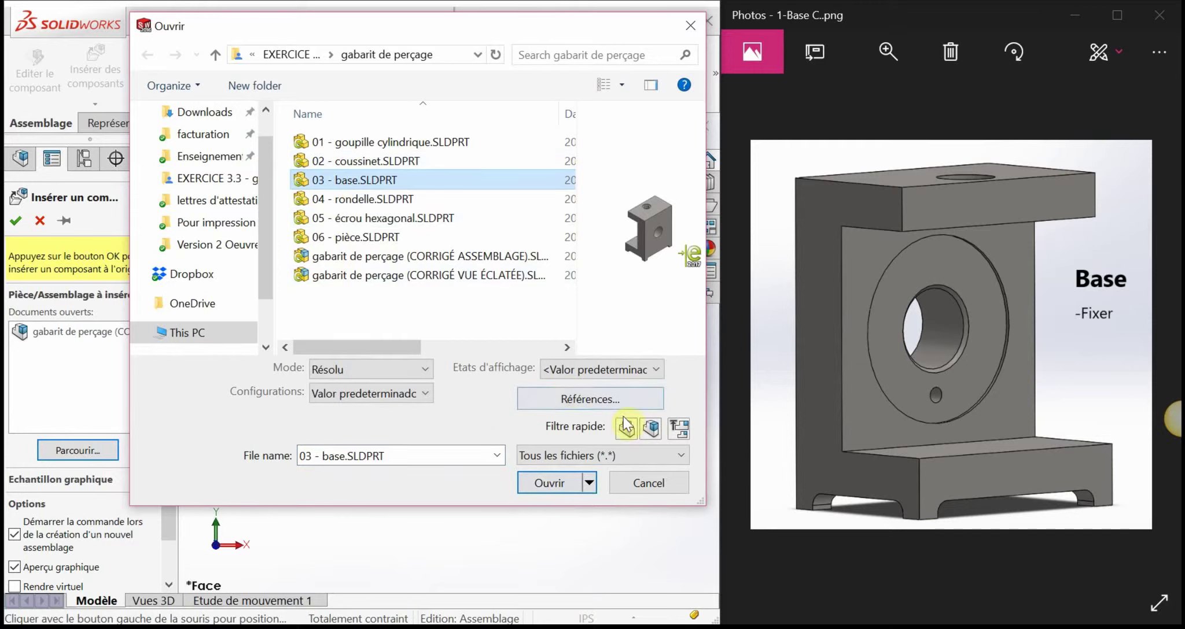
left_click(651, 429)
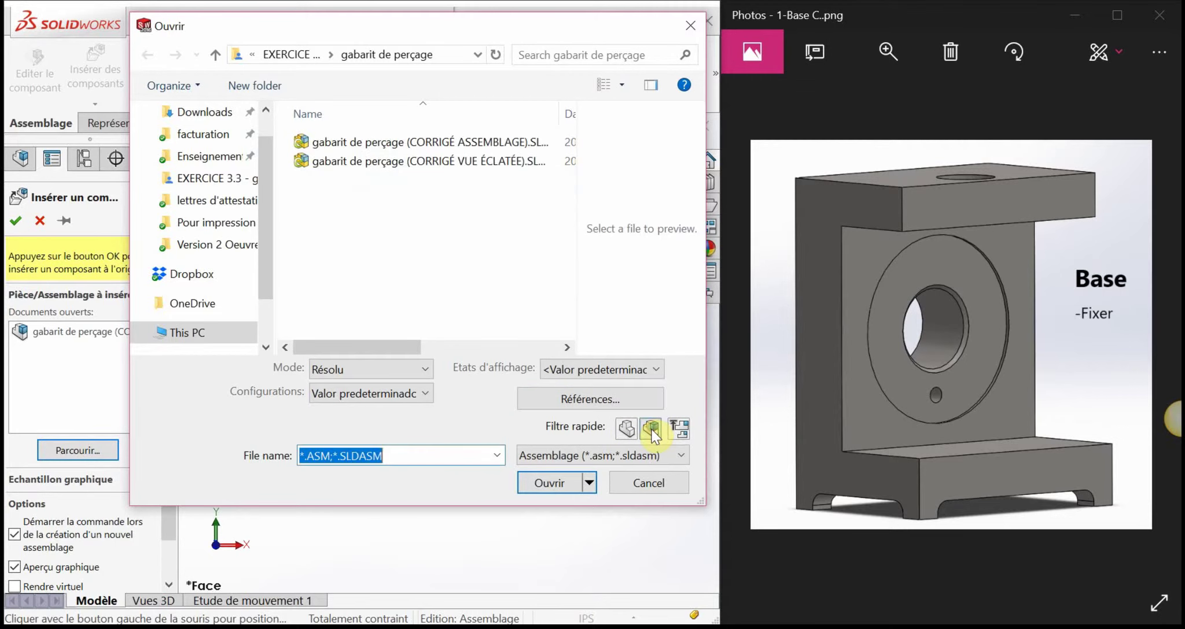
left_click(651, 429)
left_click(629, 430)
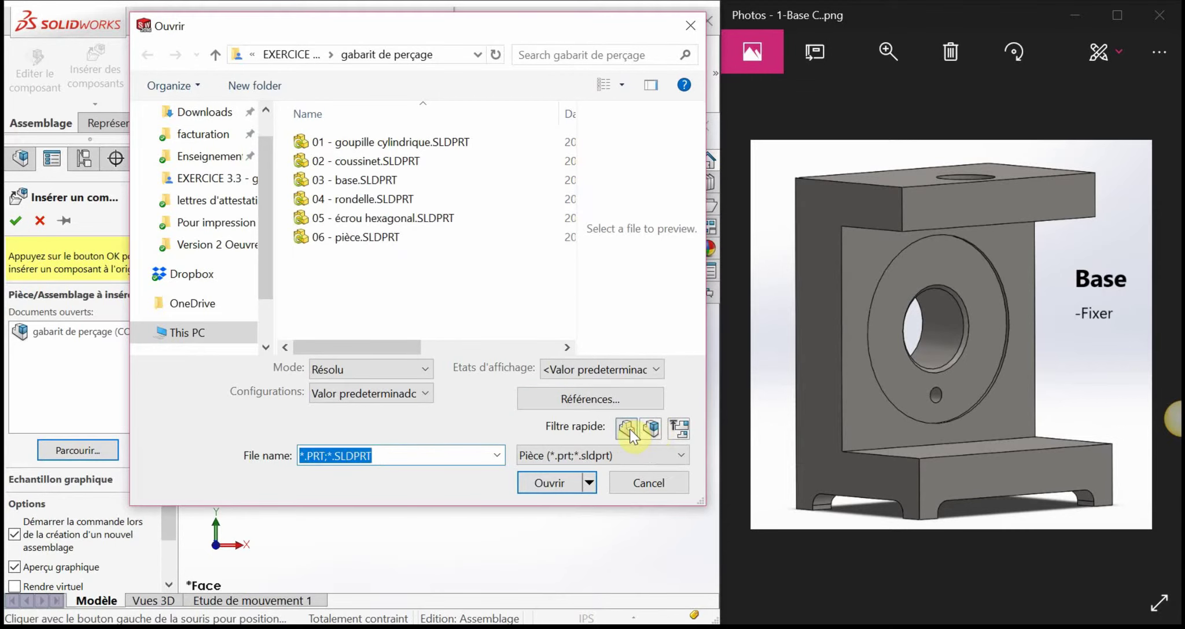
left_click(629, 429)
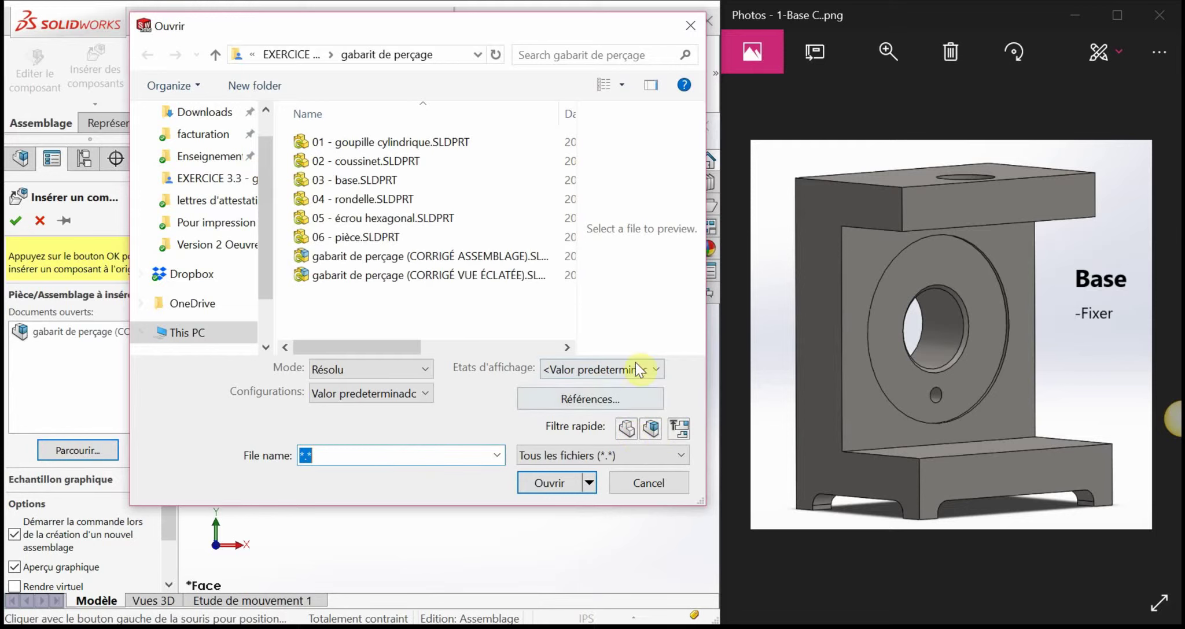
left_click(628, 430)
left_click(650, 430)
left_click(650, 433)
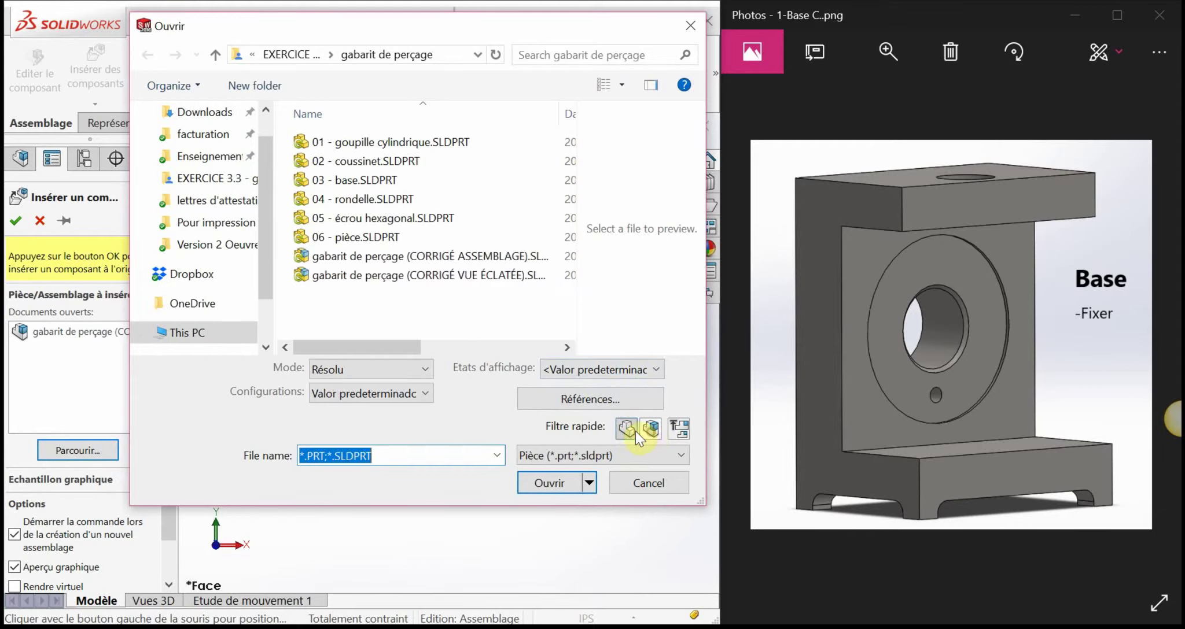
left_click(634, 431)
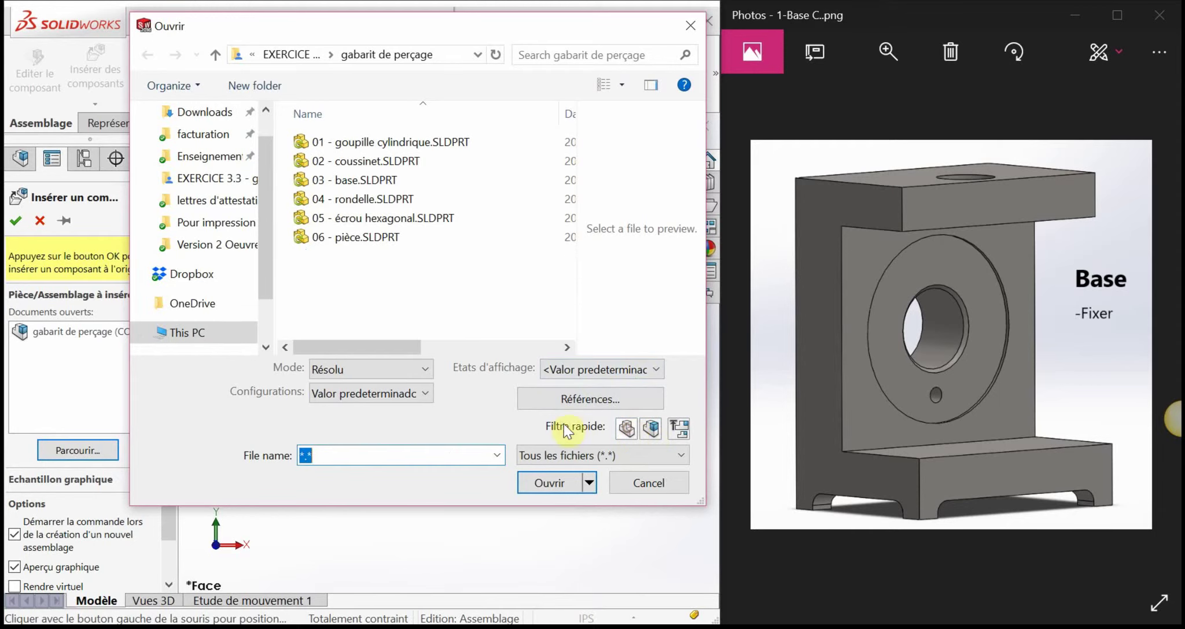
Step: Open 03 - base.SLDPRT and place it upright in the assembly as the first, fixed component
left_click(343, 181)
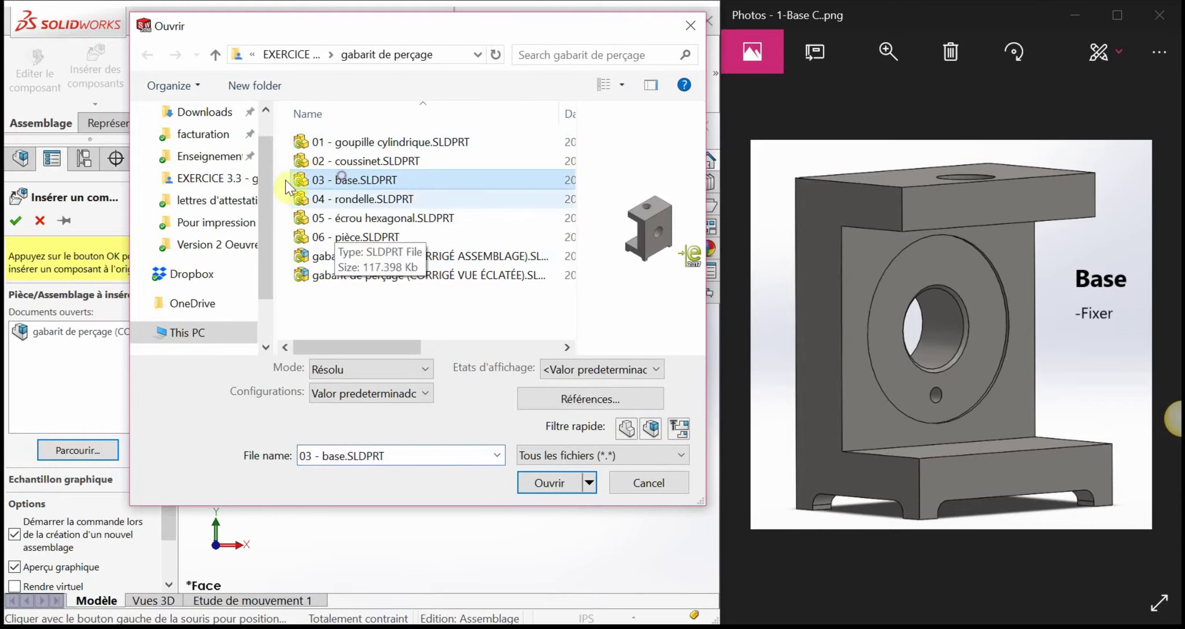
left_click(560, 484)
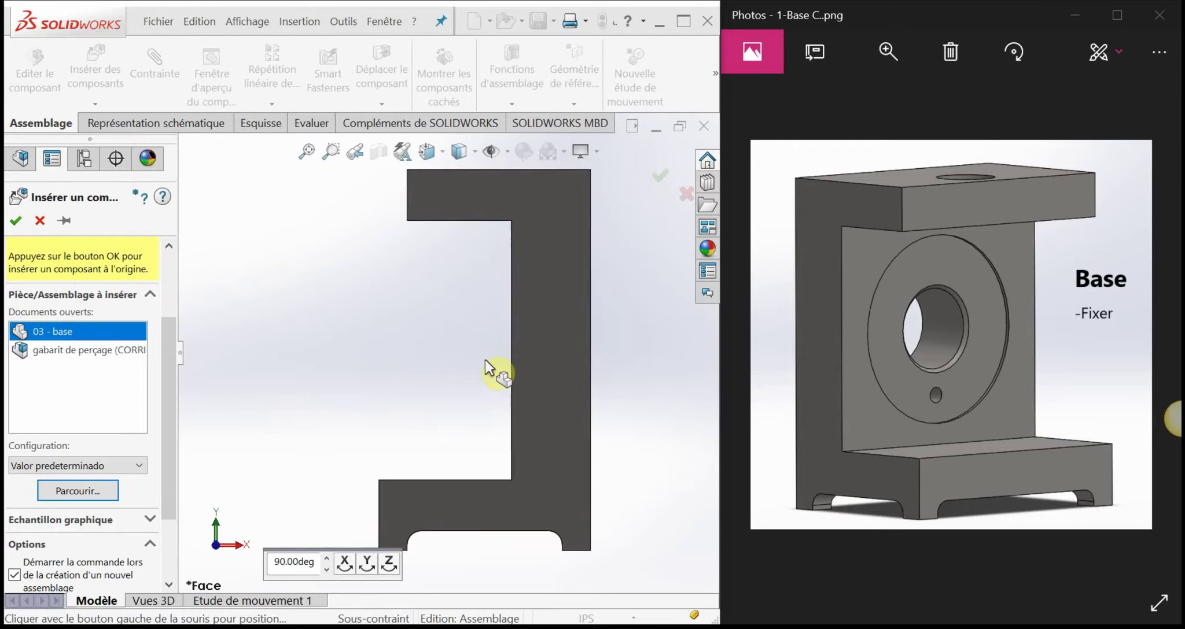
scroll(485, 360, "up", 5)
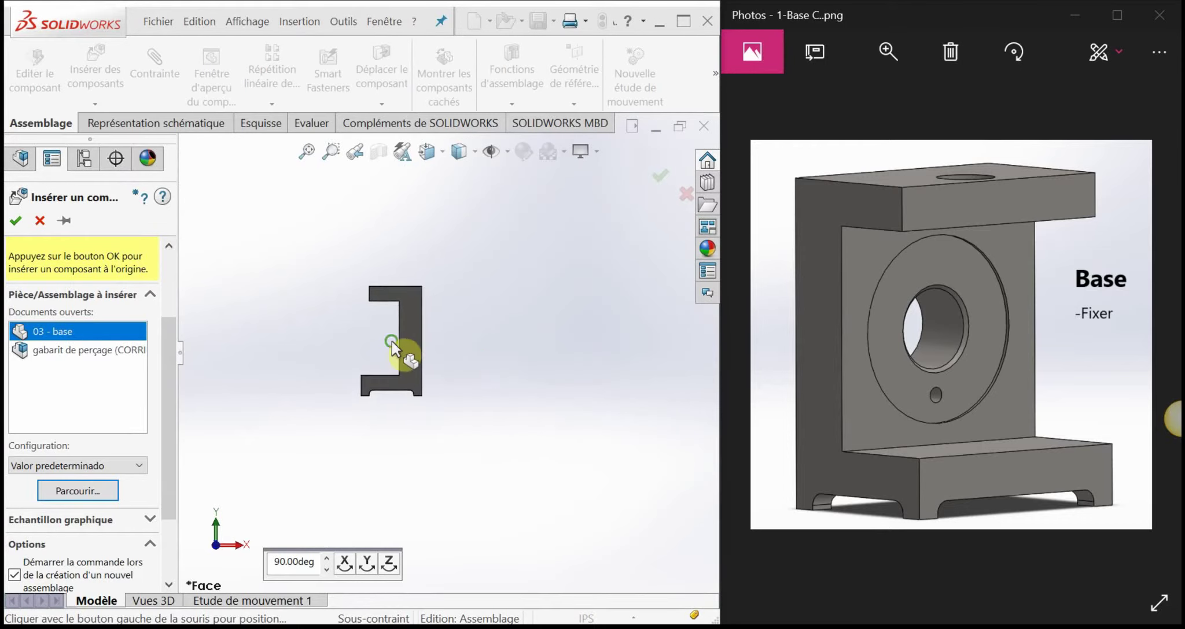
middle_click_drag(392, 341, 426, 351)
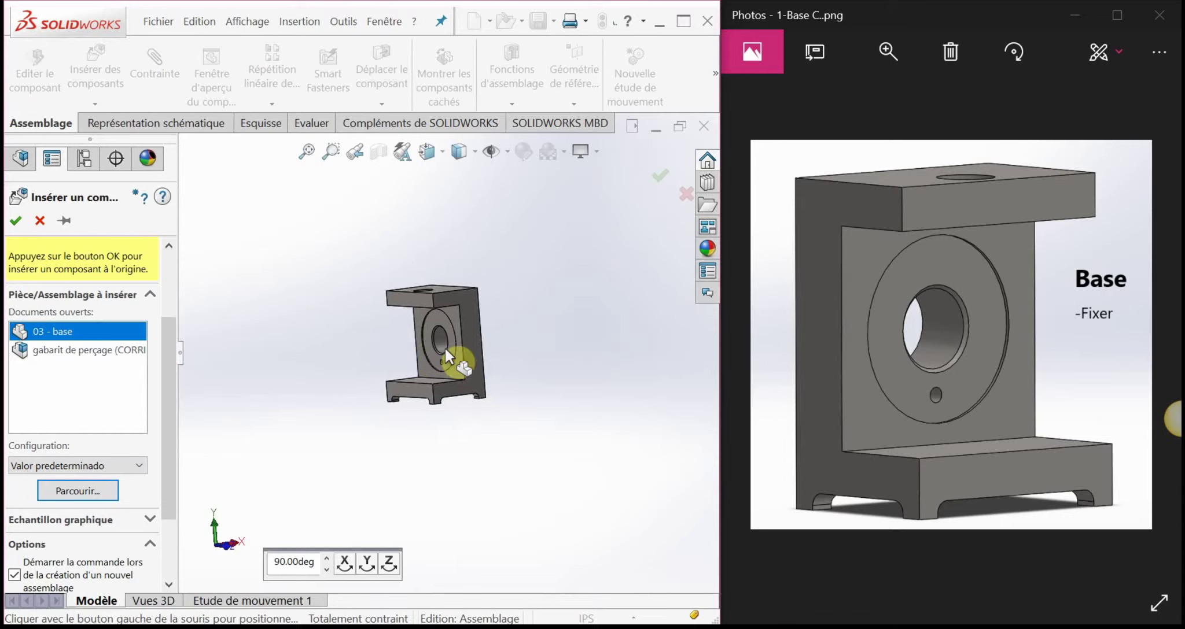
middle_click_drag(438, 349, 448, 355)
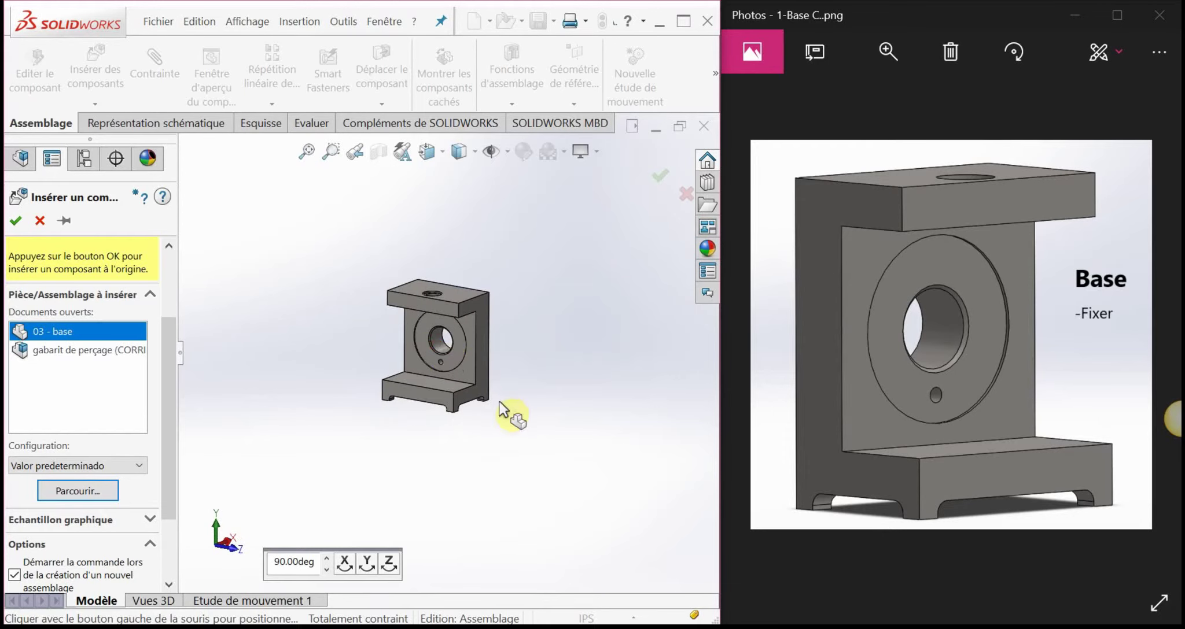
left_click(500, 404)
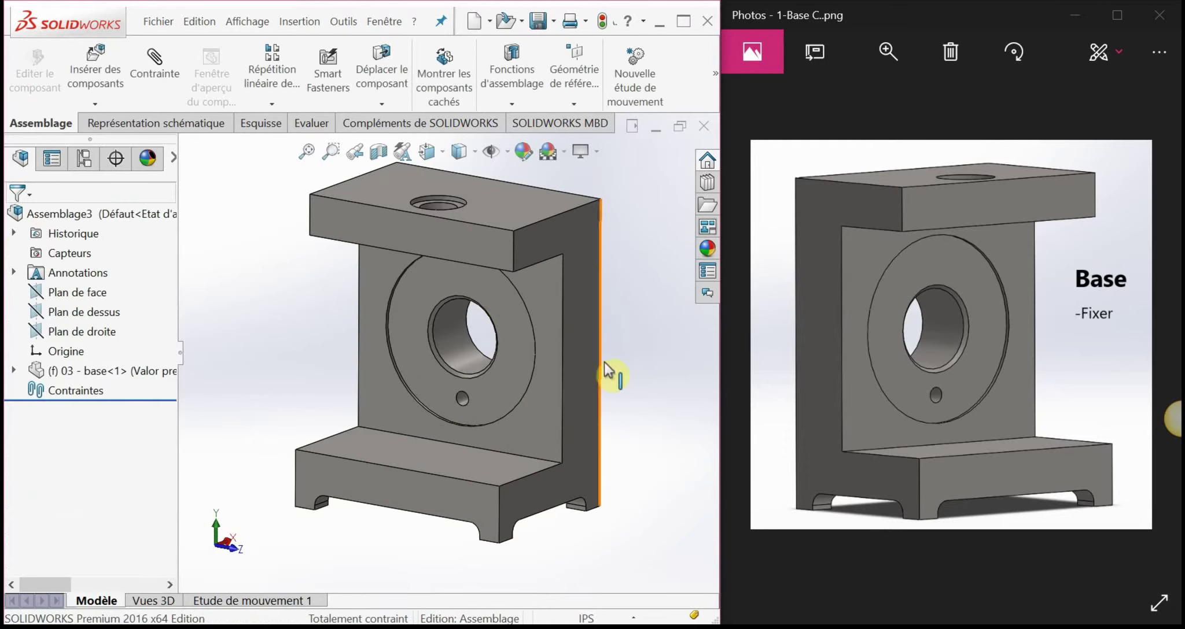
Step: Inspect the placed base component and its feature list in the assembly tree
scroll(607, 370, "up", 3)
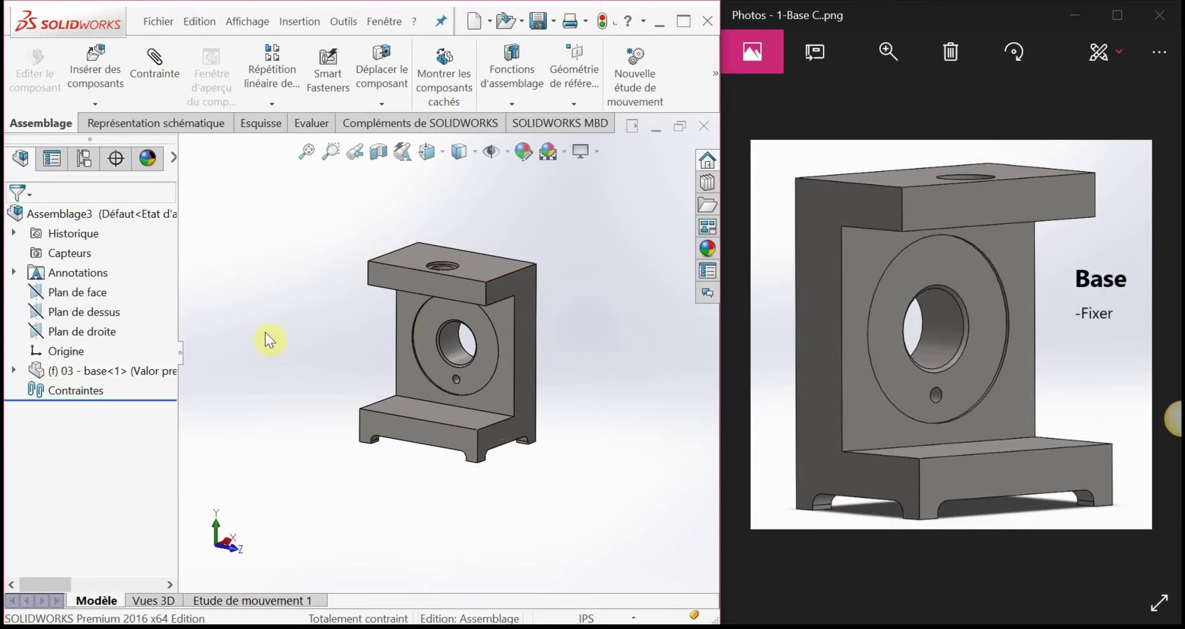
left_click(506, 283)
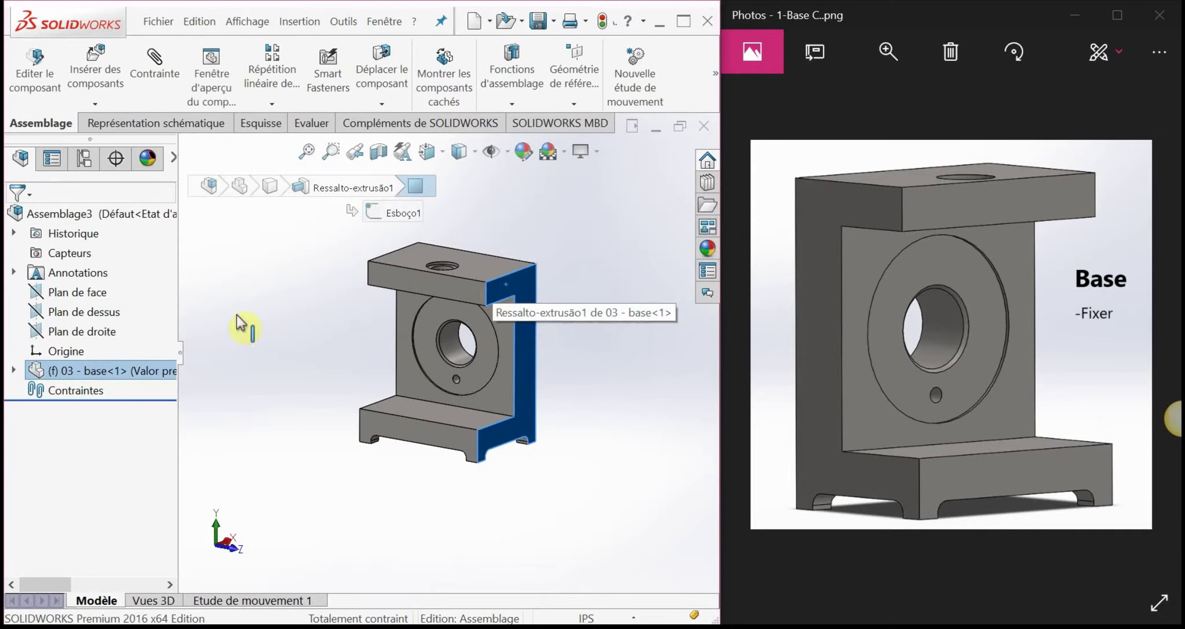
left_click(317, 302)
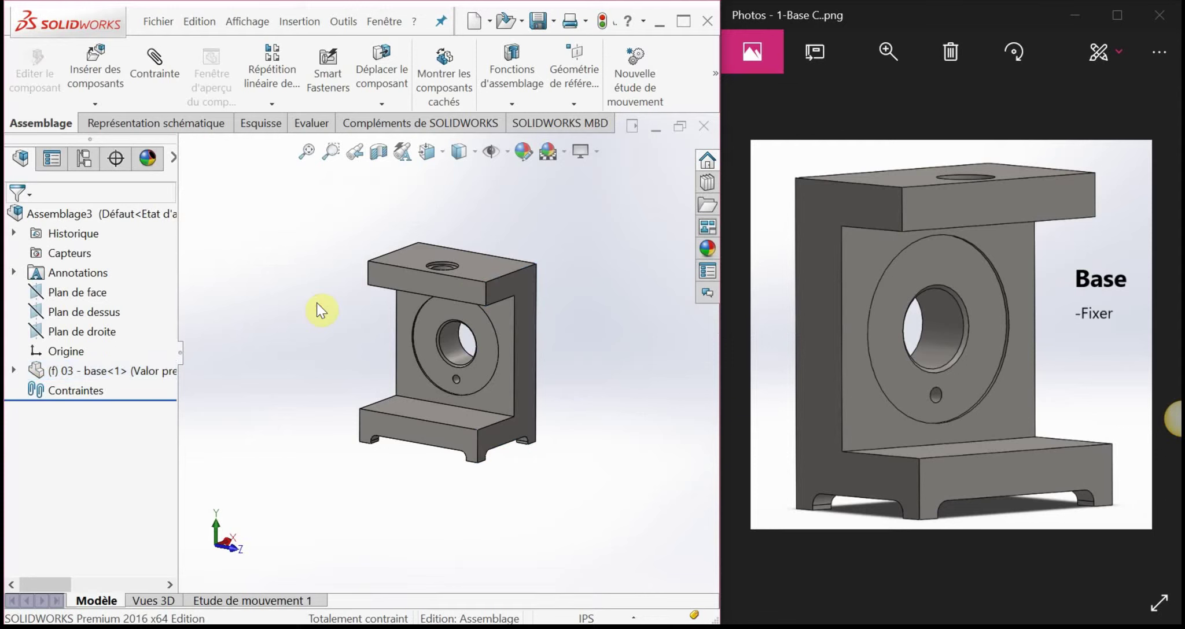
left_click(12, 371)
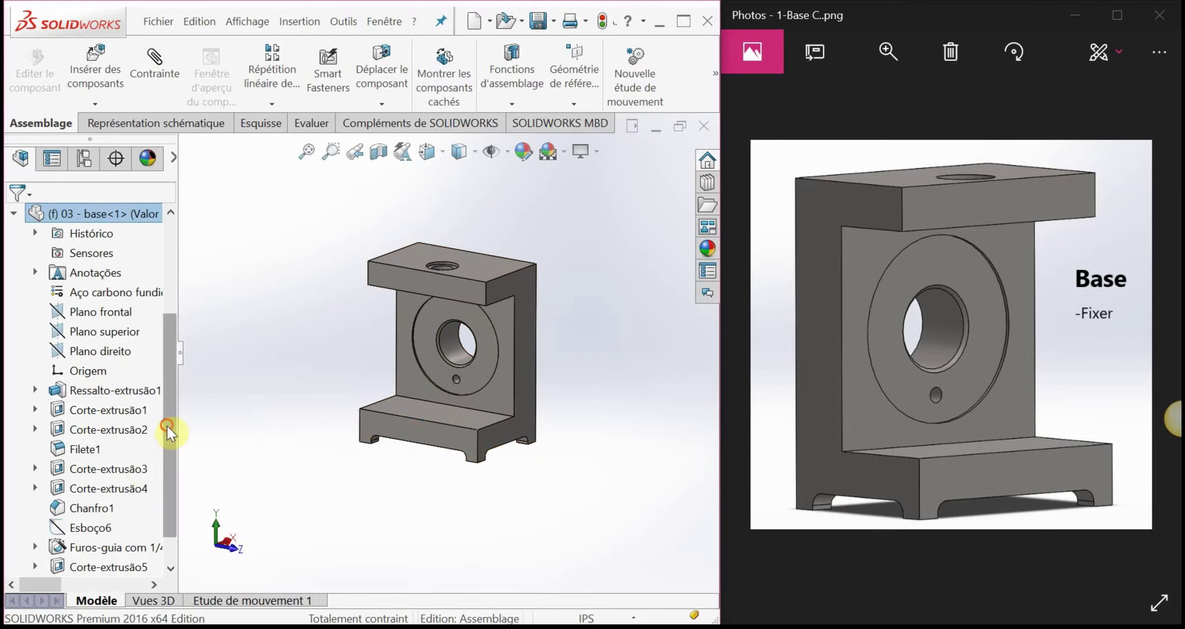
left_click_drag(166, 463, 168, 363)
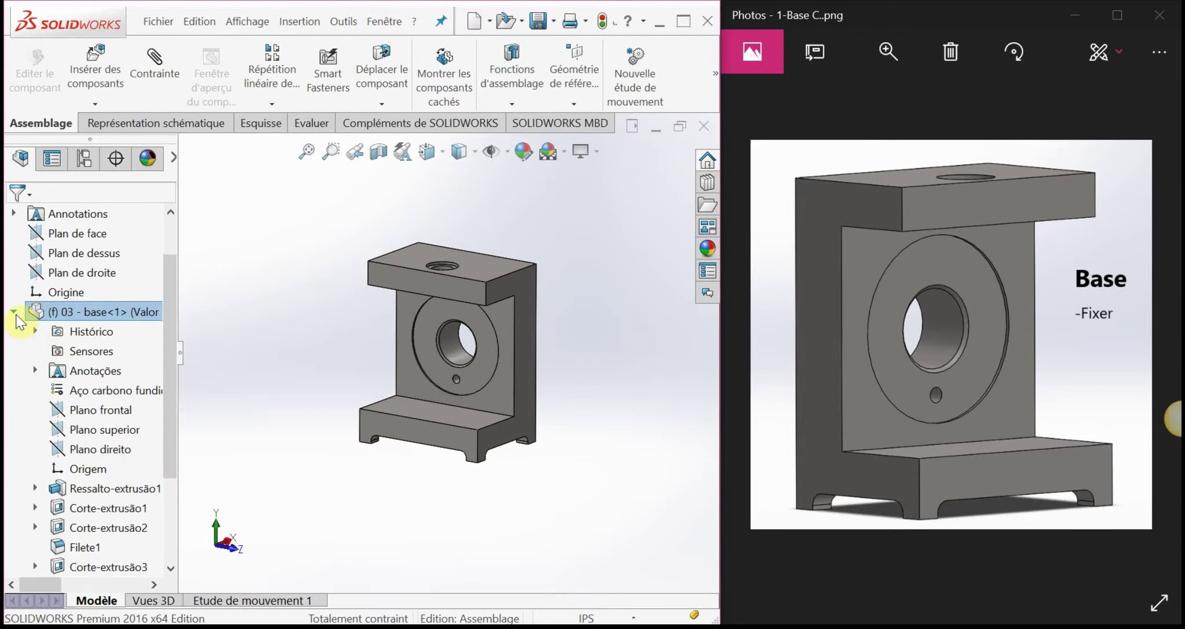
left_click(13, 313)
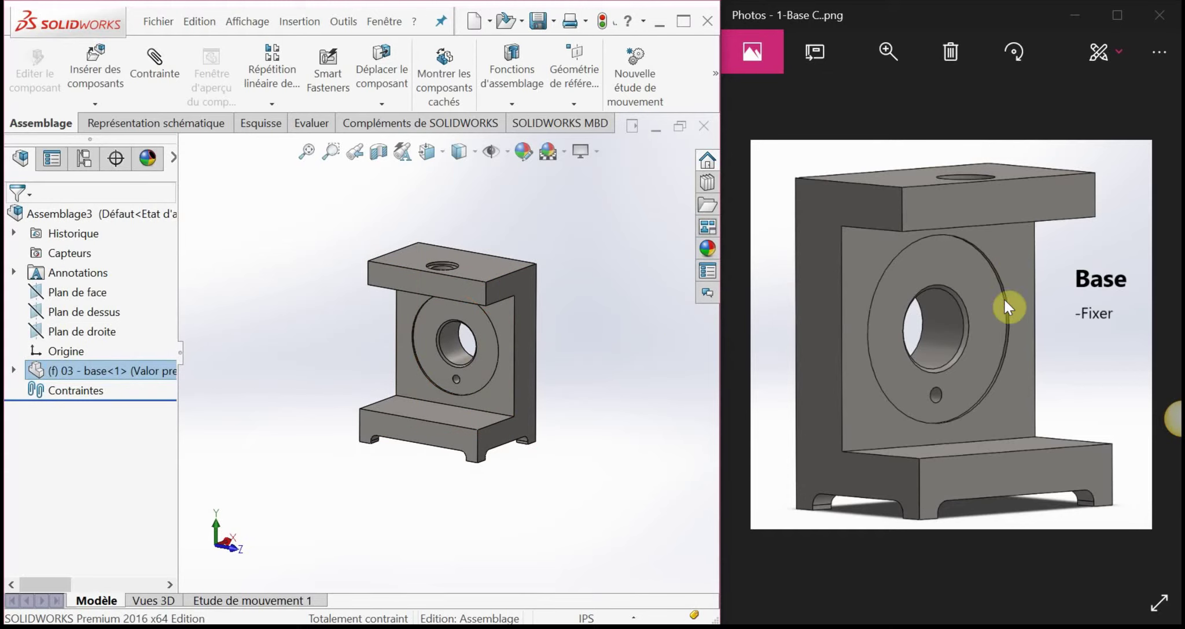
Step: Show the Pièce reference image and open 06 - pièce.SLDPRT for insertion as an existing component
key("Right")
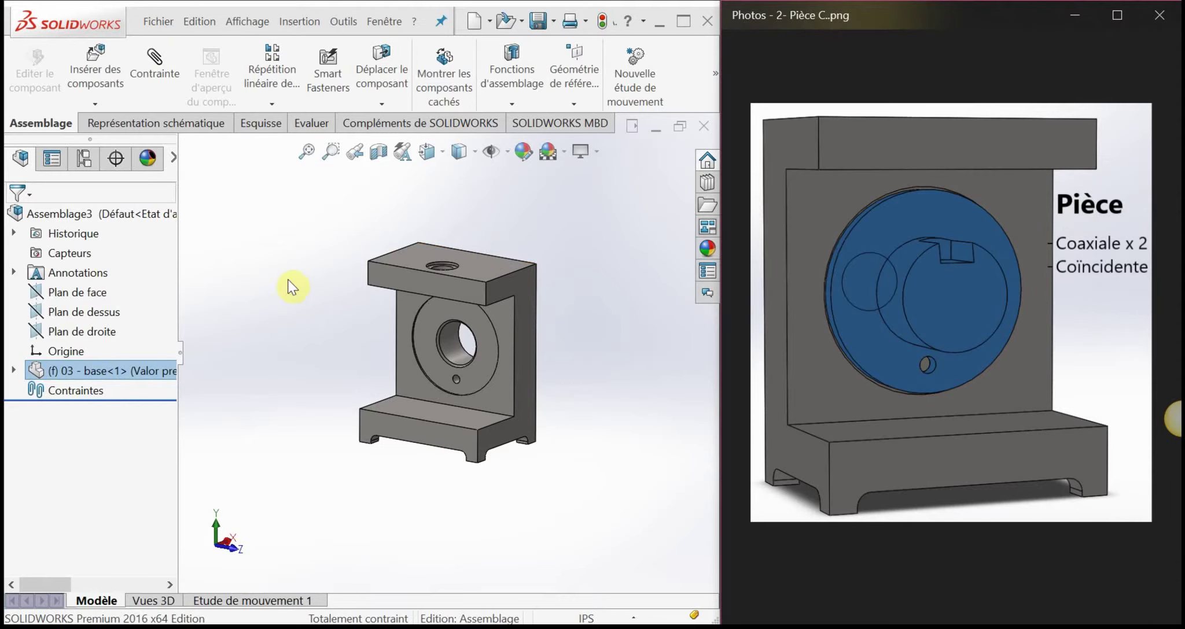
left_click(296, 21)
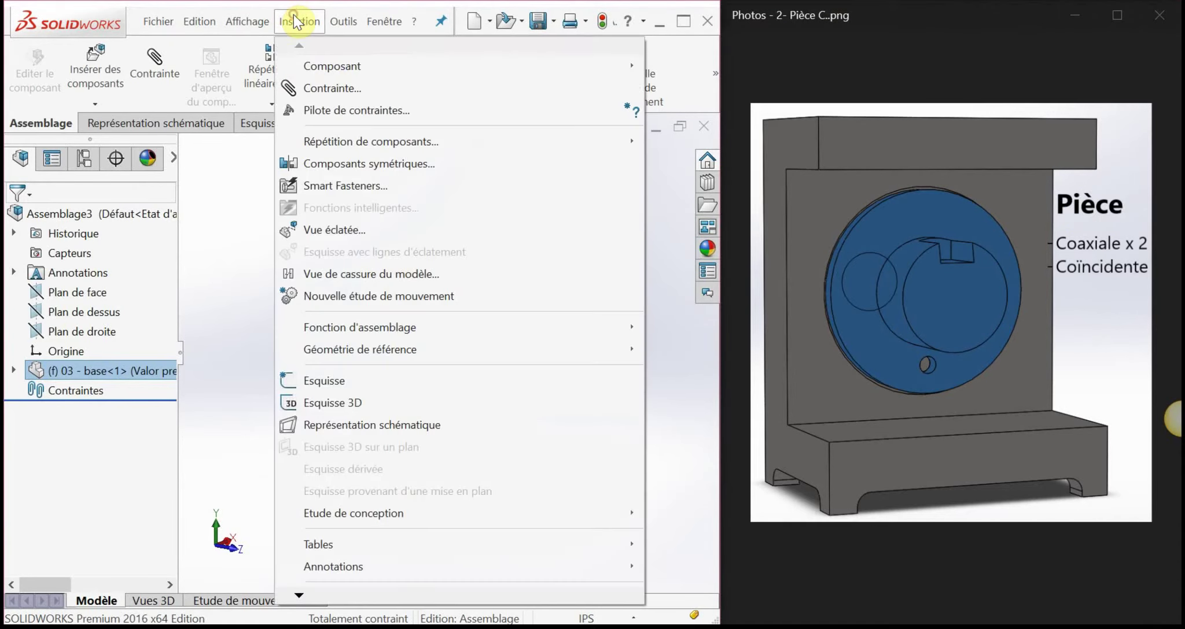
mouse_move(332, 66)
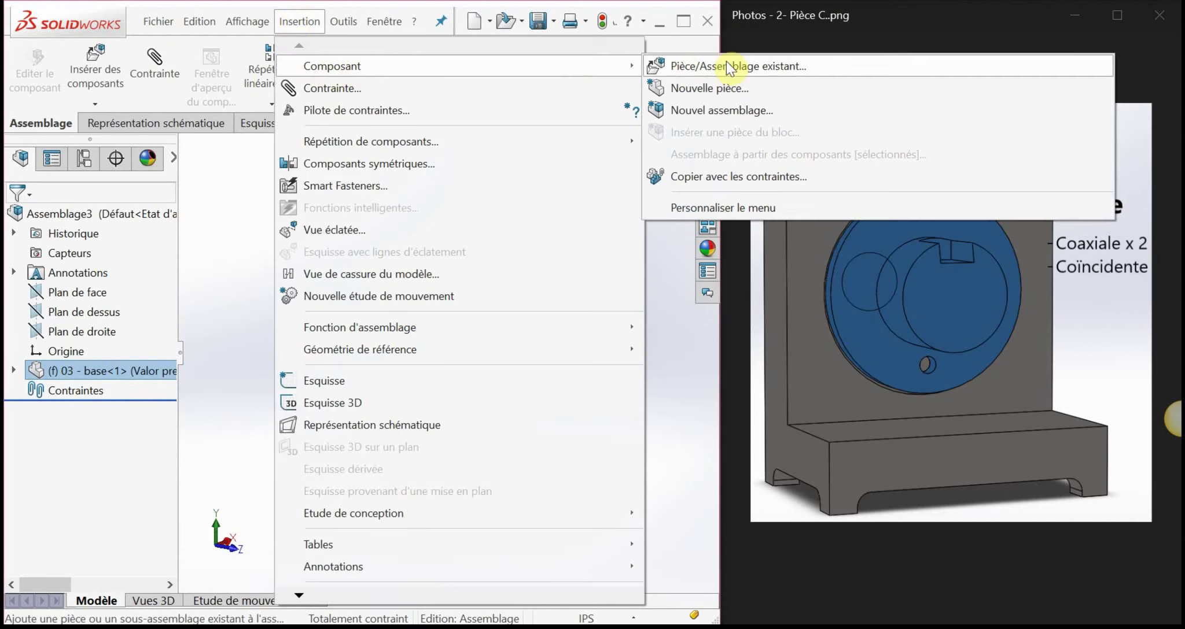
left_click(749, 66)
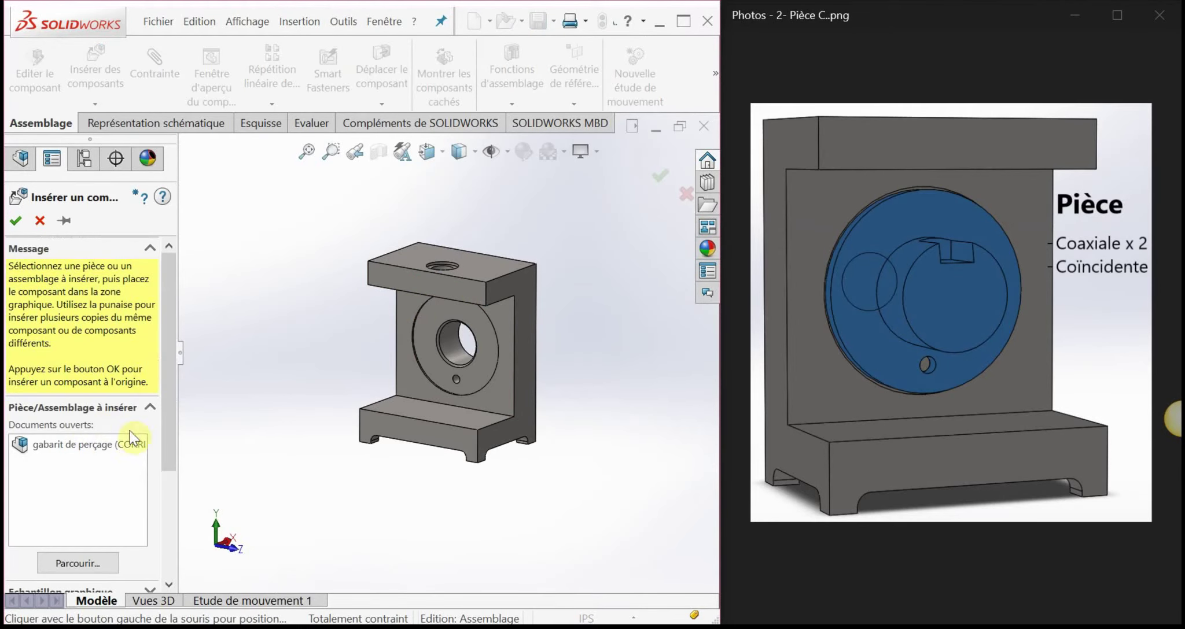
left_click_drag(173, 344, 171, 431)
left_click(92, 427)
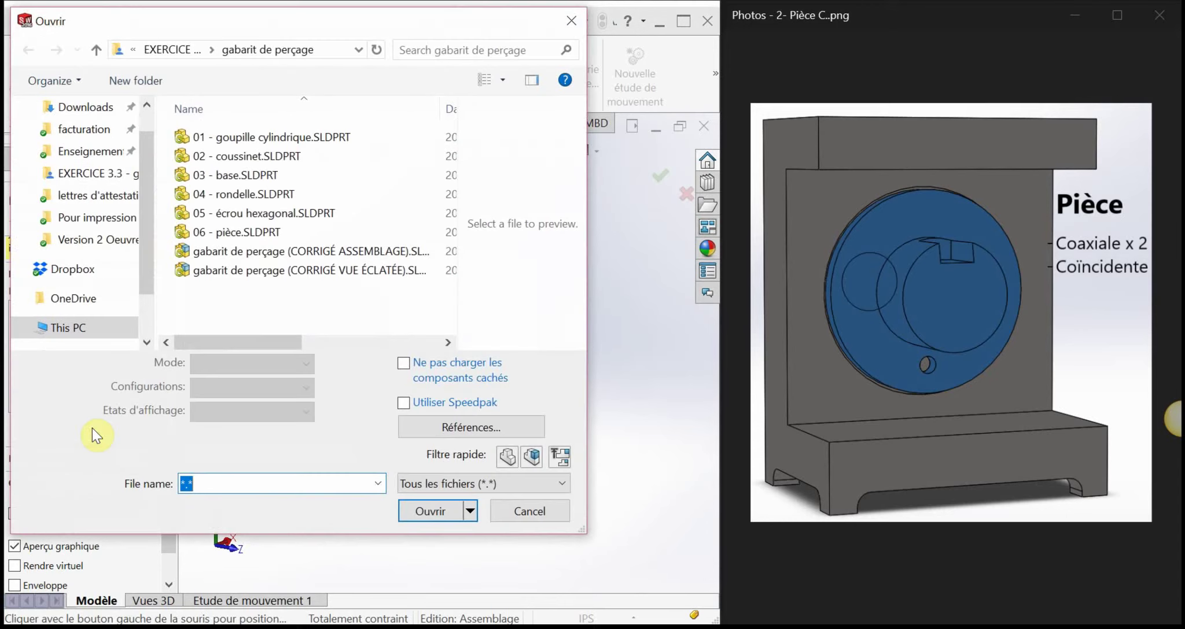
left_click(246, 232)
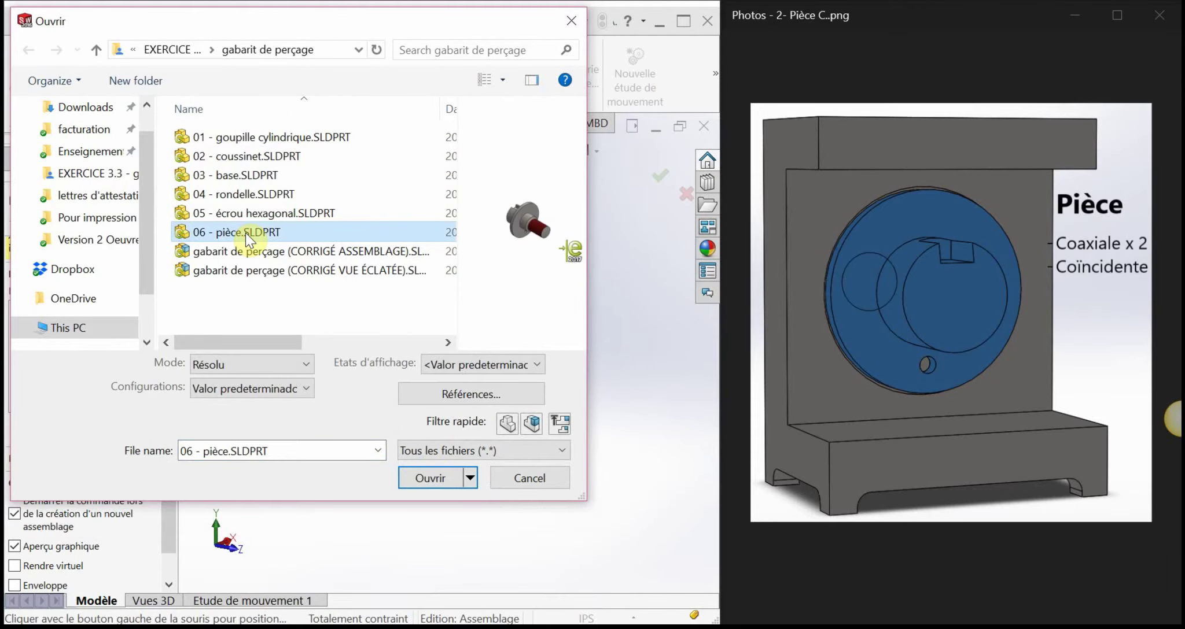
left_click(430, 479)
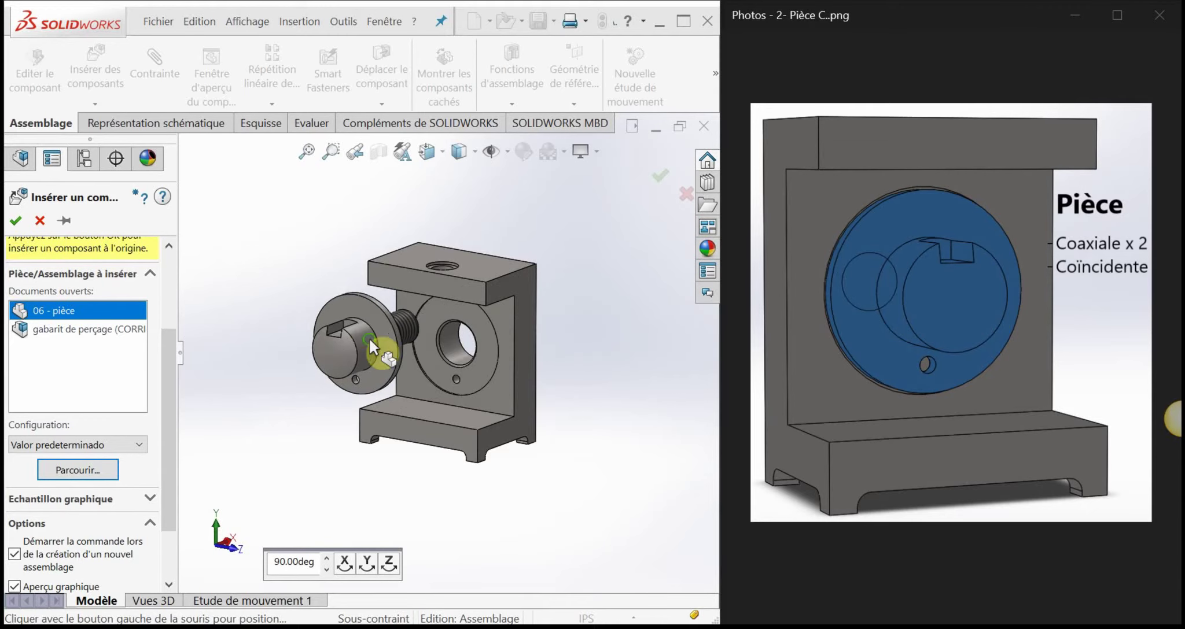
Step: Place the pièce in the empty space beside the base, with its threaded end facing the base's bore
middle_click_drag(369, 339, 343, 332)
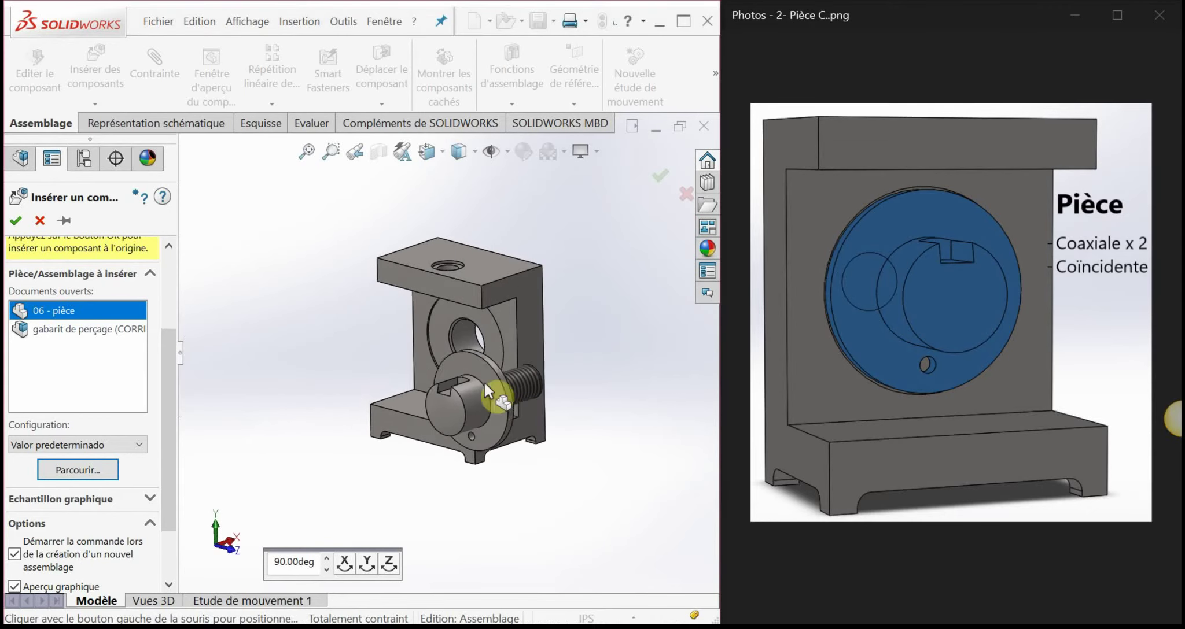
scroll(454, 338, "up", 2)
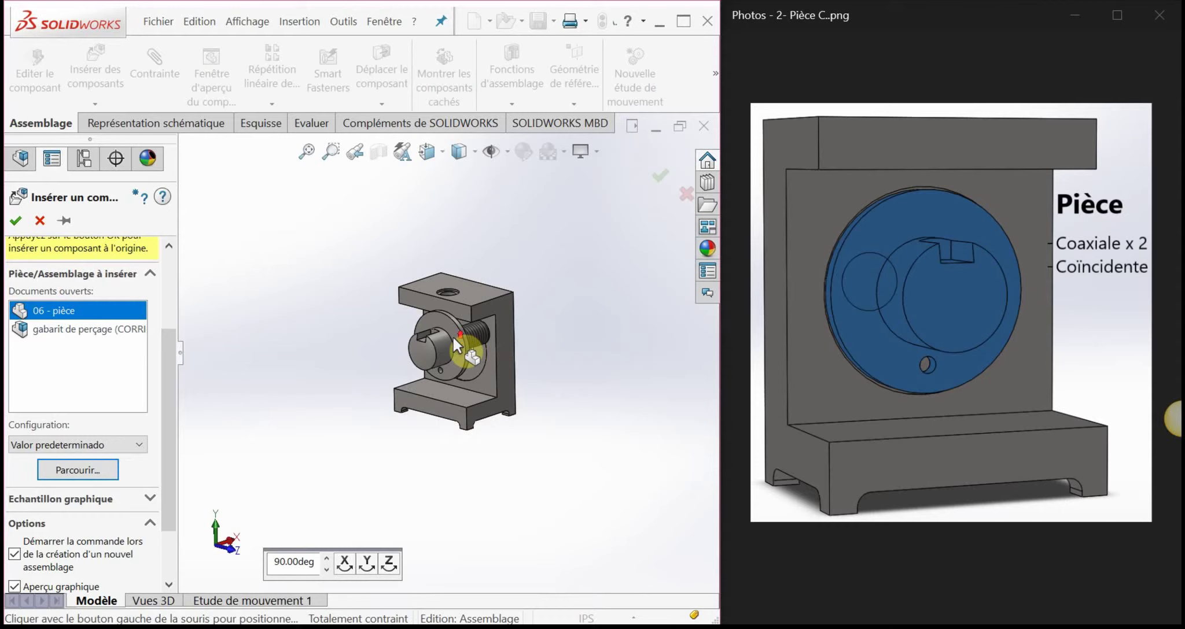
scroll(452, 336, "down", 3)
scroll(443, 342, "up", 2)
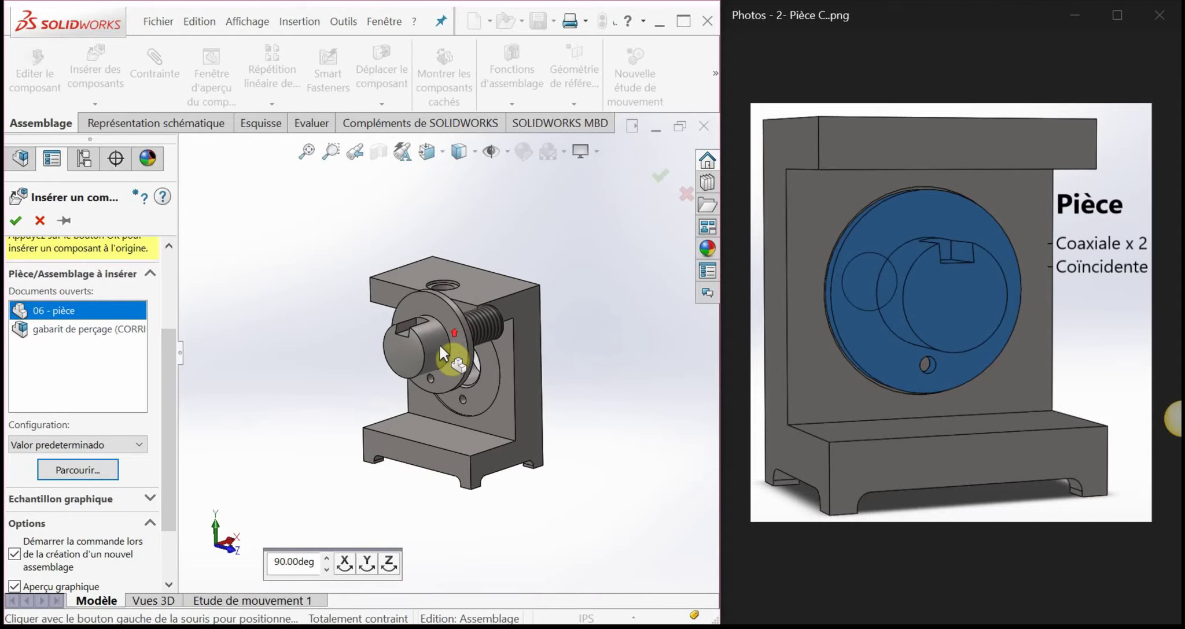
middle_click_drag(474, 341, 421, 355)
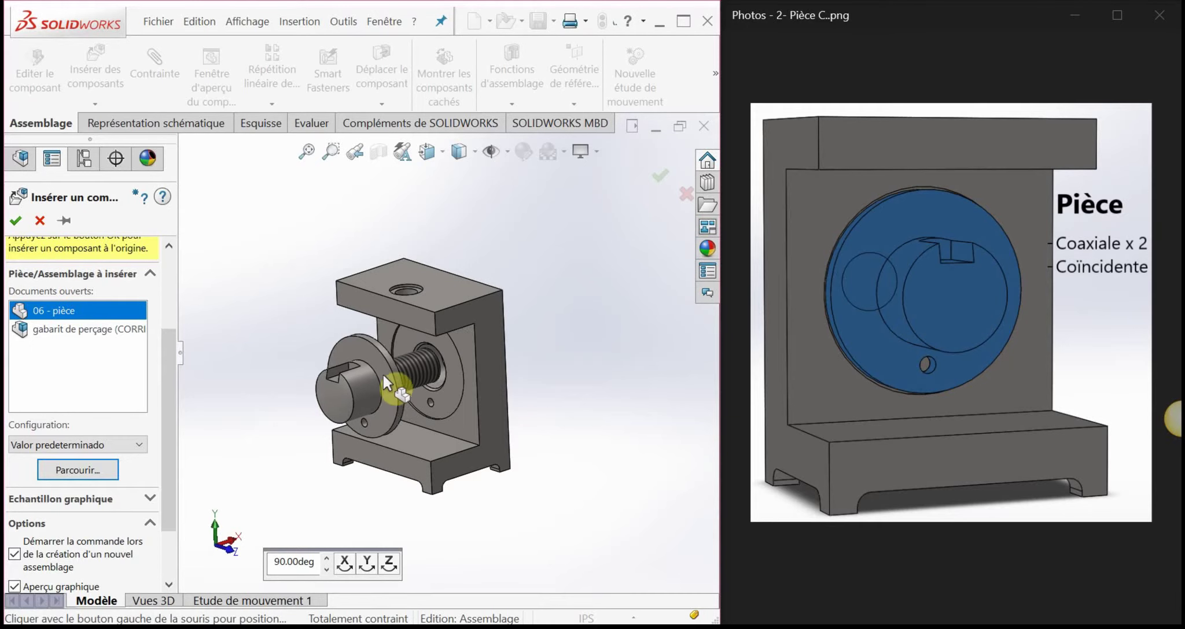
scroll(298, 363, "up", 1)
left_click(292, 316)
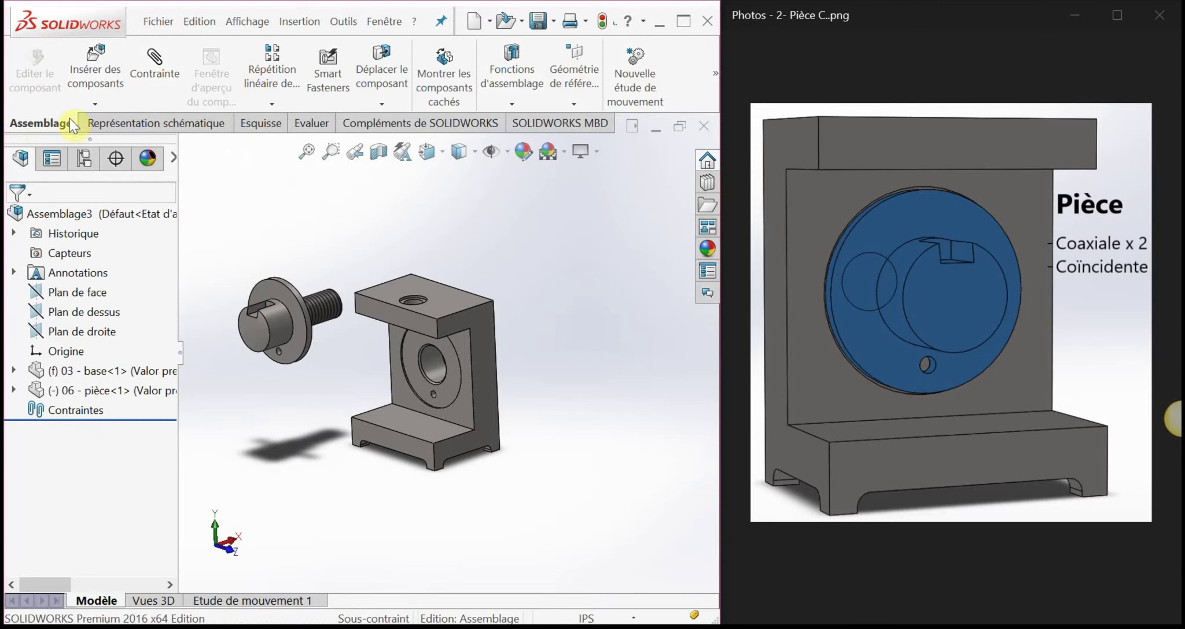
Step: Start a mate and select the smooth cylindrical shoulder between the pièce's flange and thread as the first face
left_click(156, 80)
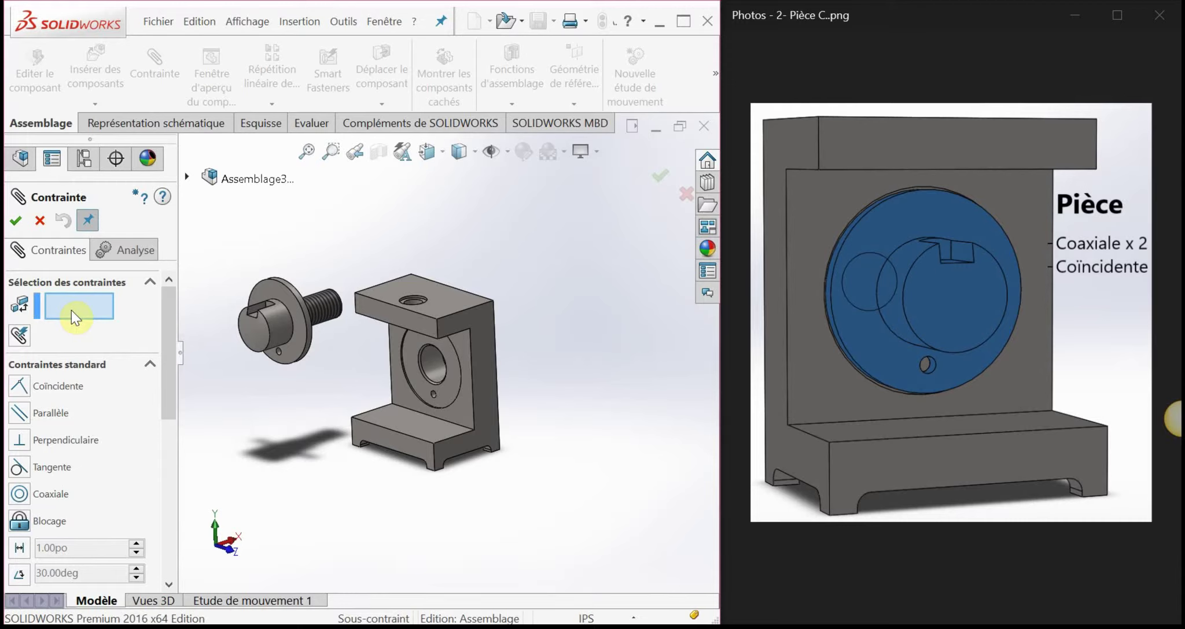
scroll(338, 317, "down", 1)
scroll(337, 317, "down", 2)
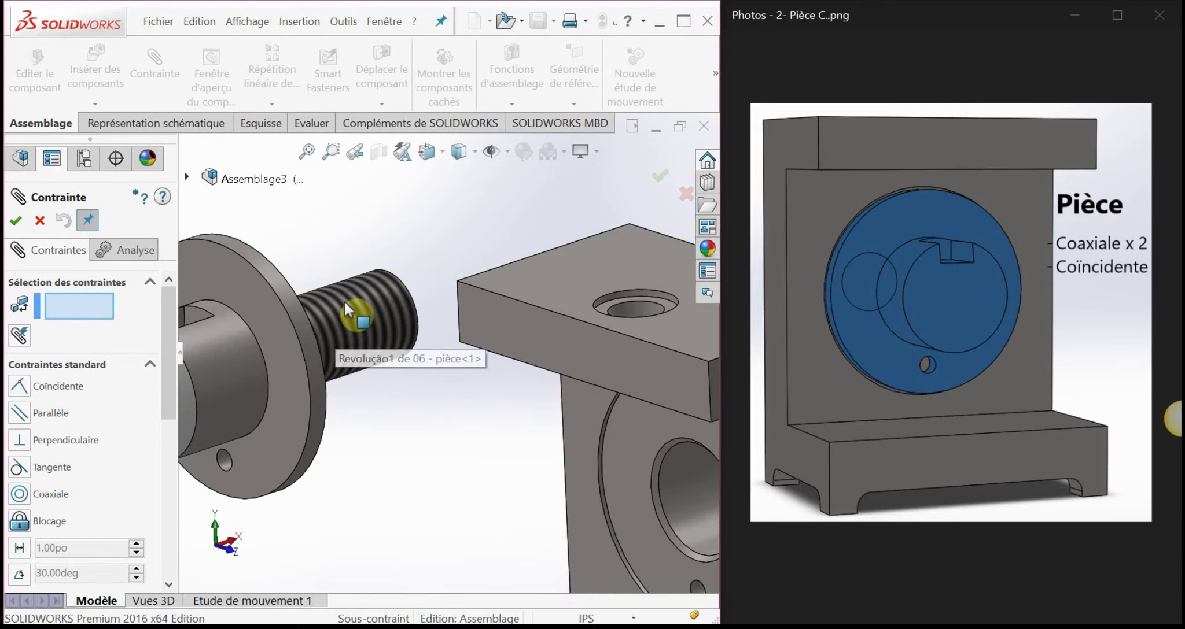
scroll(345, 316, "up", 1)
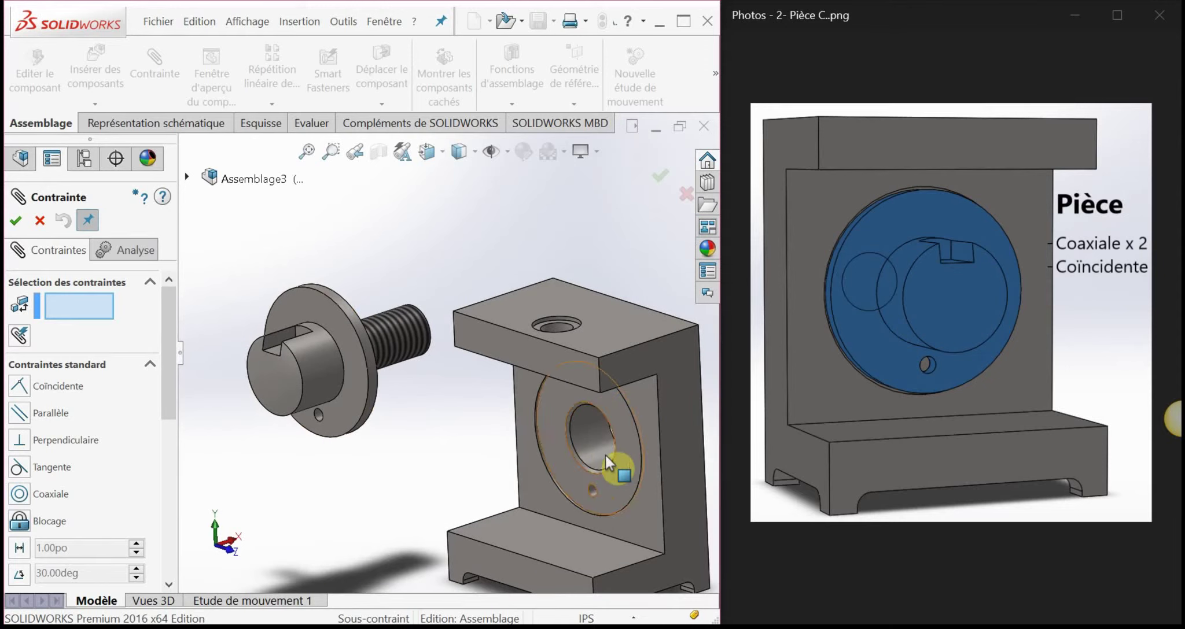
scroll(462, 381, "down", 2)
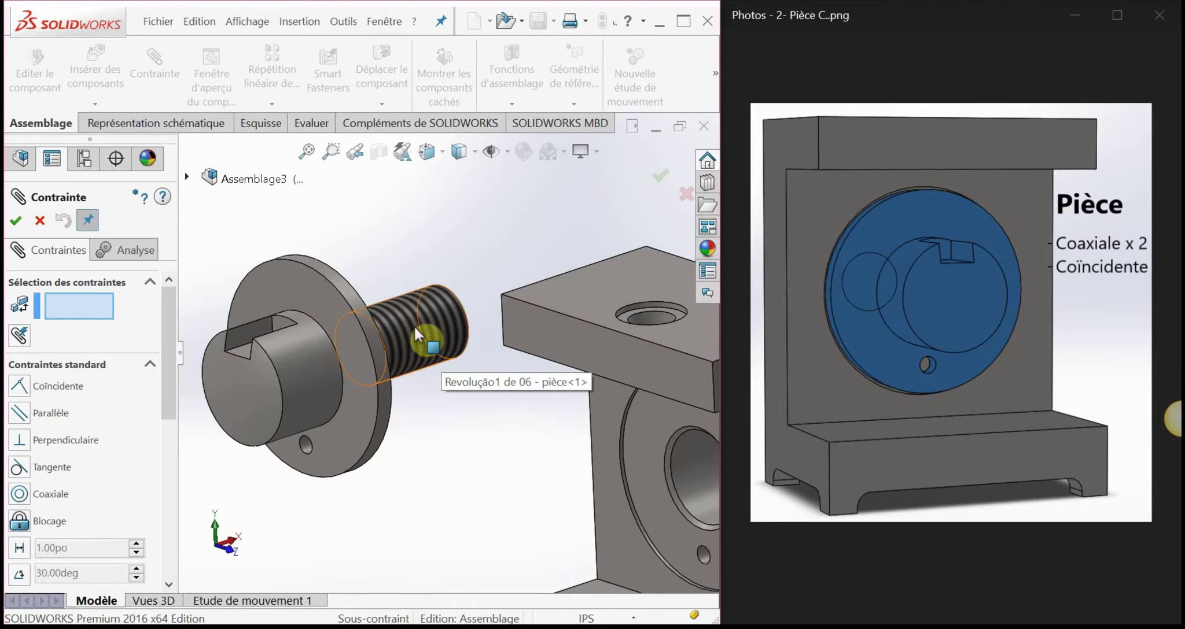
middle_click_drag(422, 338, 375, 375)
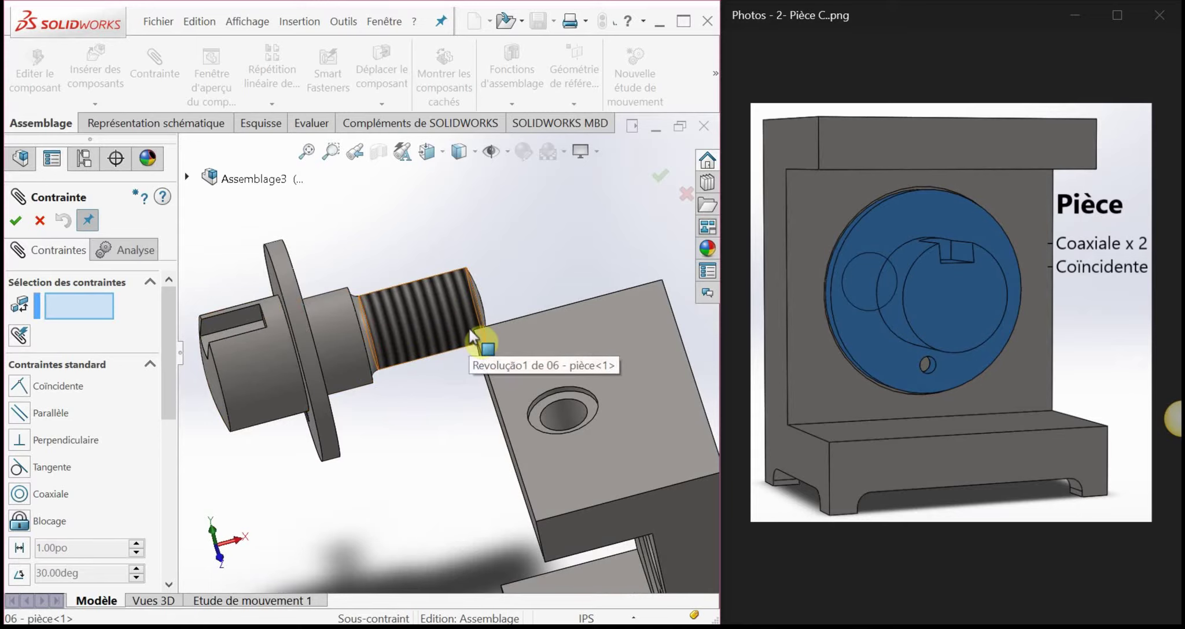
scroll(469, 329, "down", 3)
scroll(457, 336, "up", 6)
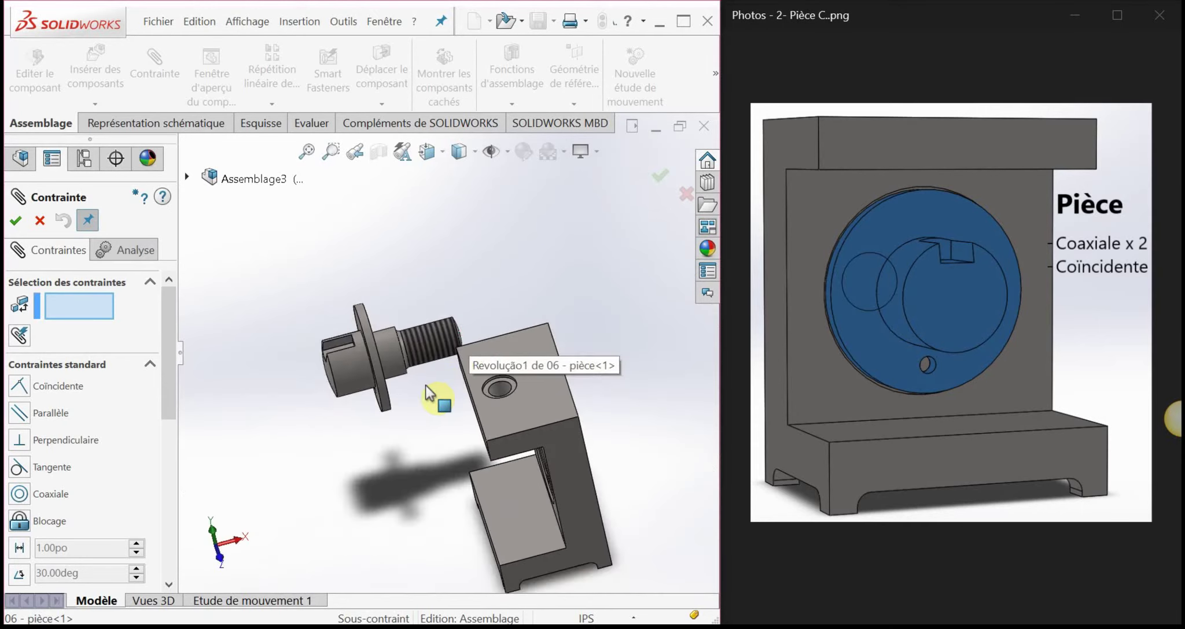
middle_click_drag(425, 385, 409, 436)
scroll(419, 374, "down", 3)
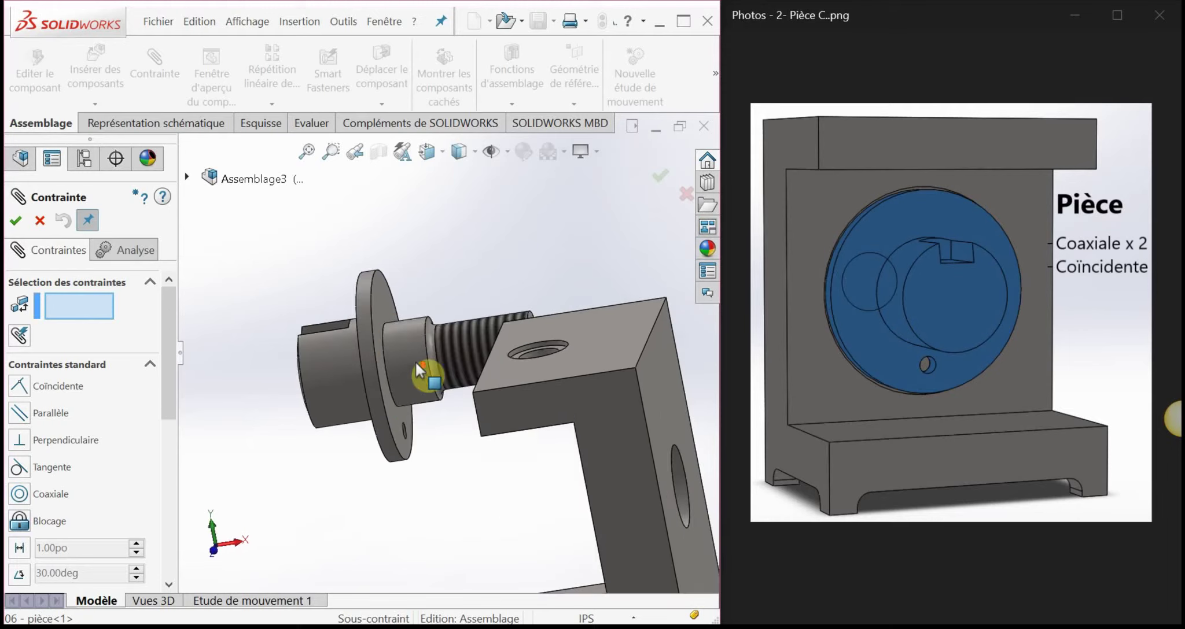
scroll(419, 371, "down", 2)
left_click(416, 367)
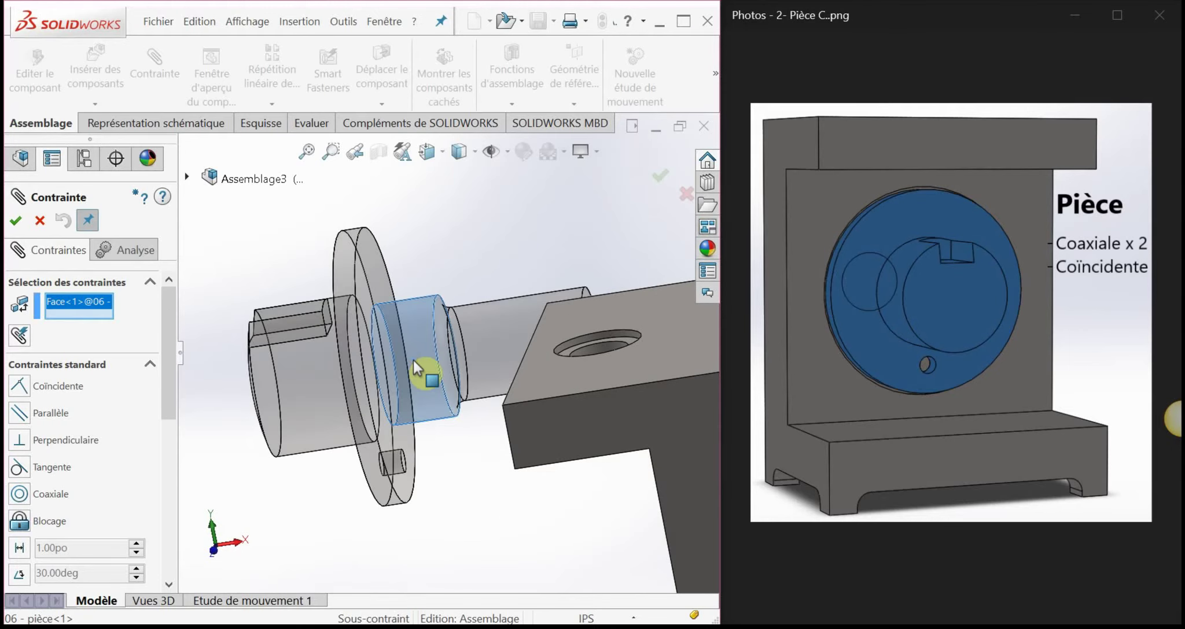
Step: Select the inner face of the base's large bore as the second face for a coaxial mate
scroll(503, 431, "up", 3)
middle_click_drag(503, 431, 555, 471)
scroll(527, 399, "down", 2)
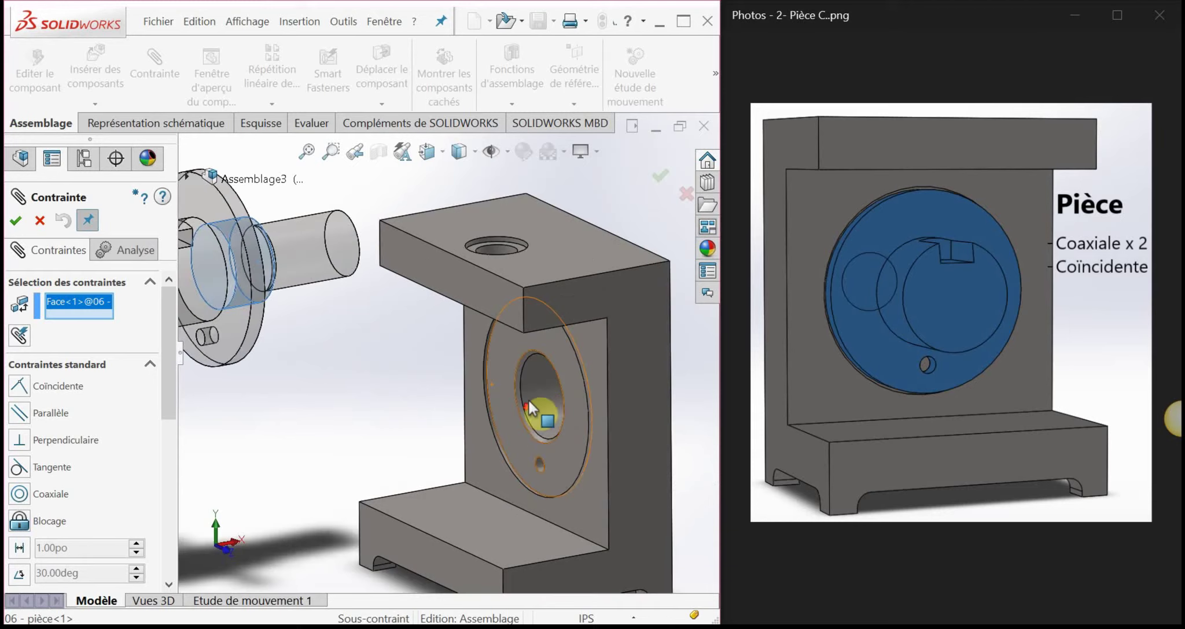
left_click(536, 387)
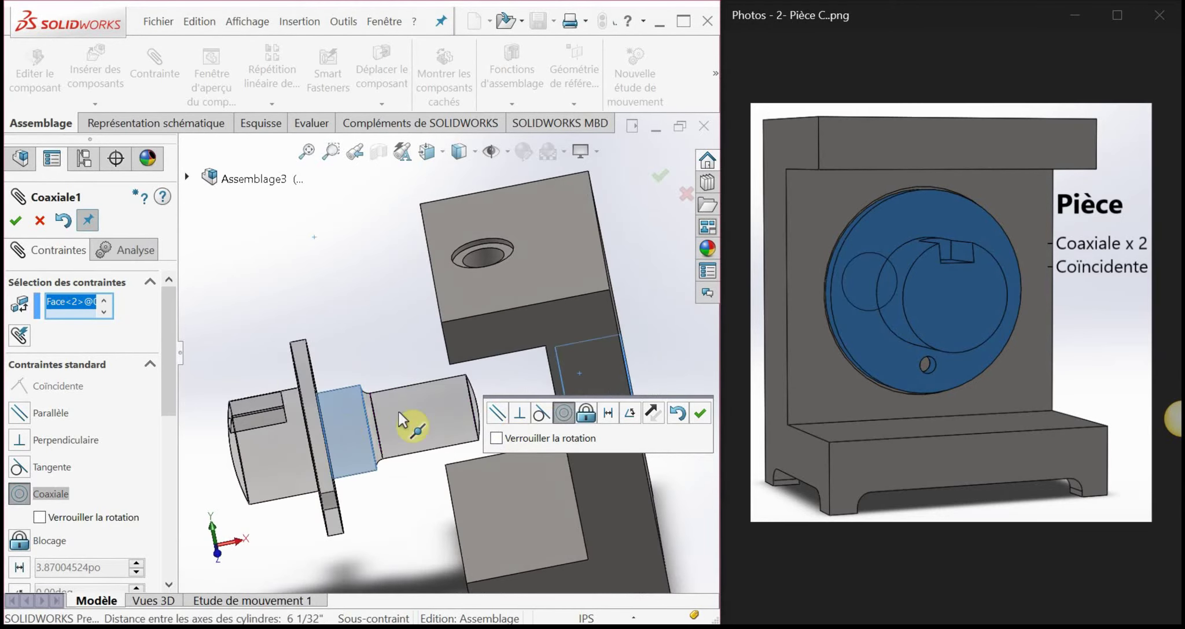
middle_click_drag(547, 387, 592, 347)
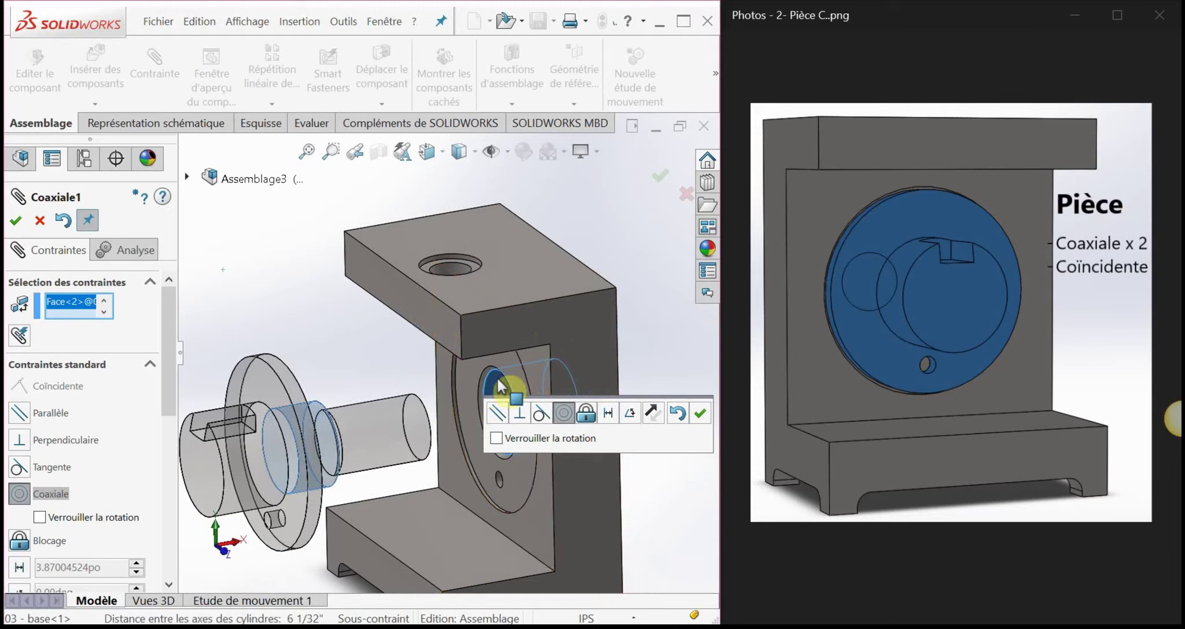
scroll(472, 370, "up", 3)
scroll(470, 362, "down", 3)
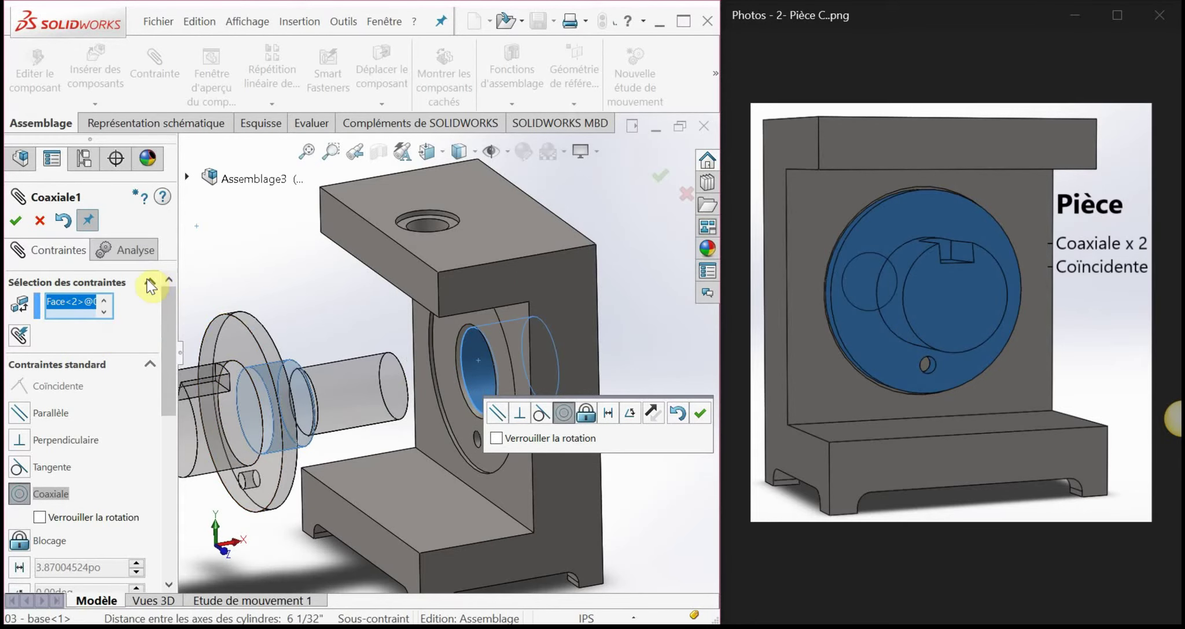
Step: Review the two faces selected for the coaxial mate, including the base's bore, and the standard mate options
left_click(106, 302)
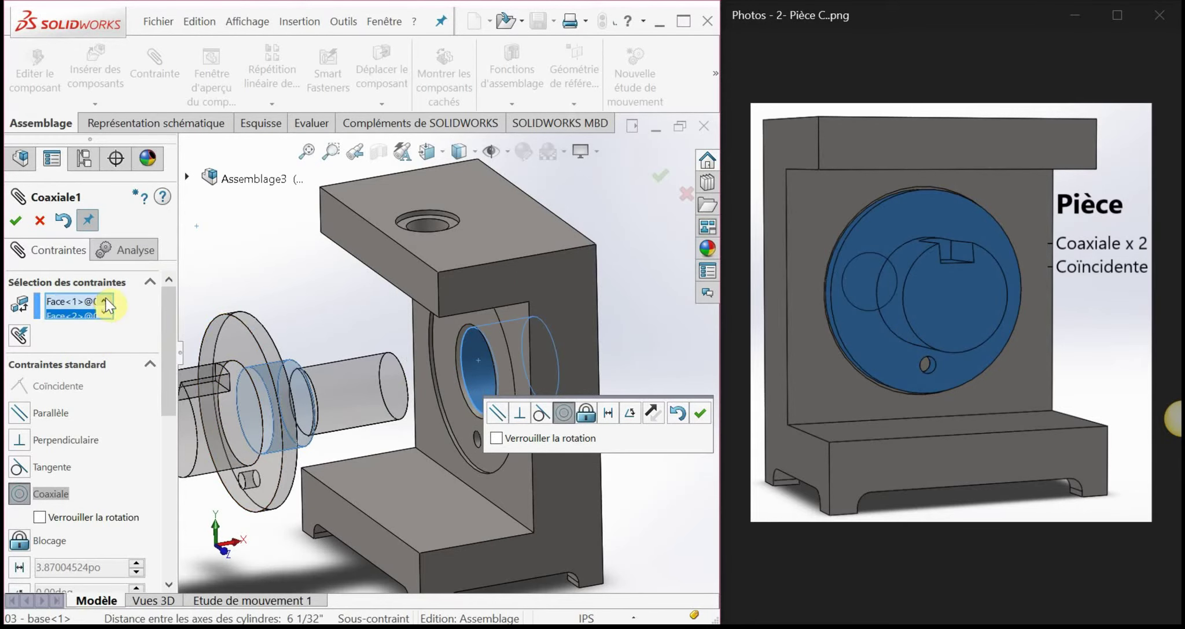
left_click(67, 301)
left_click(73, 315)
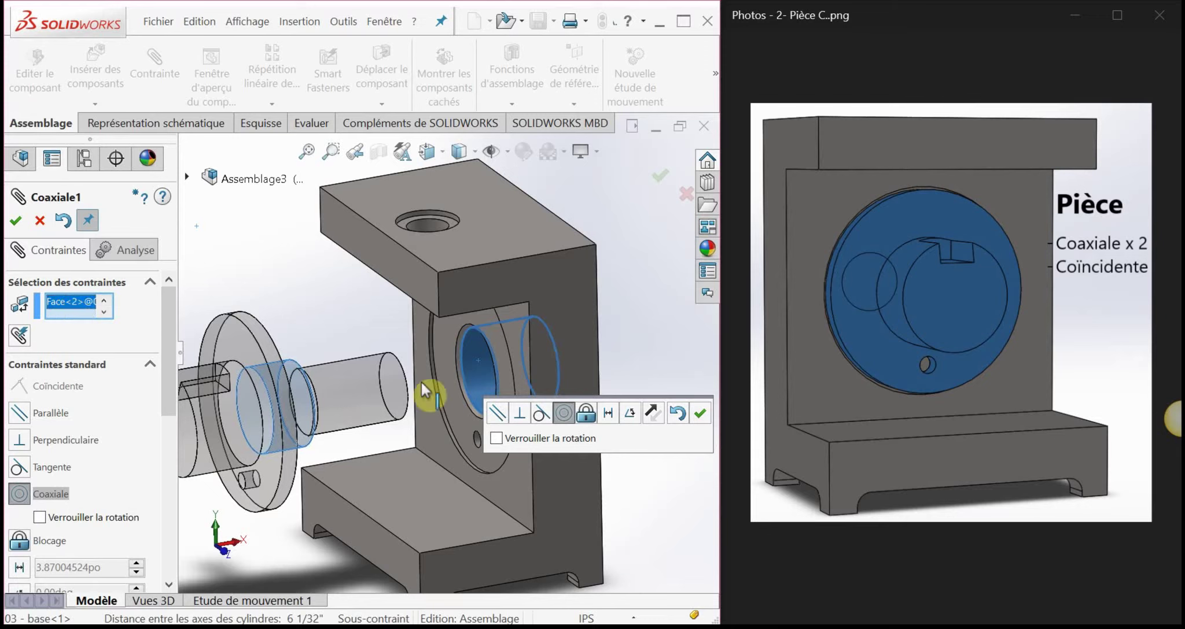
left_click(480, 372)
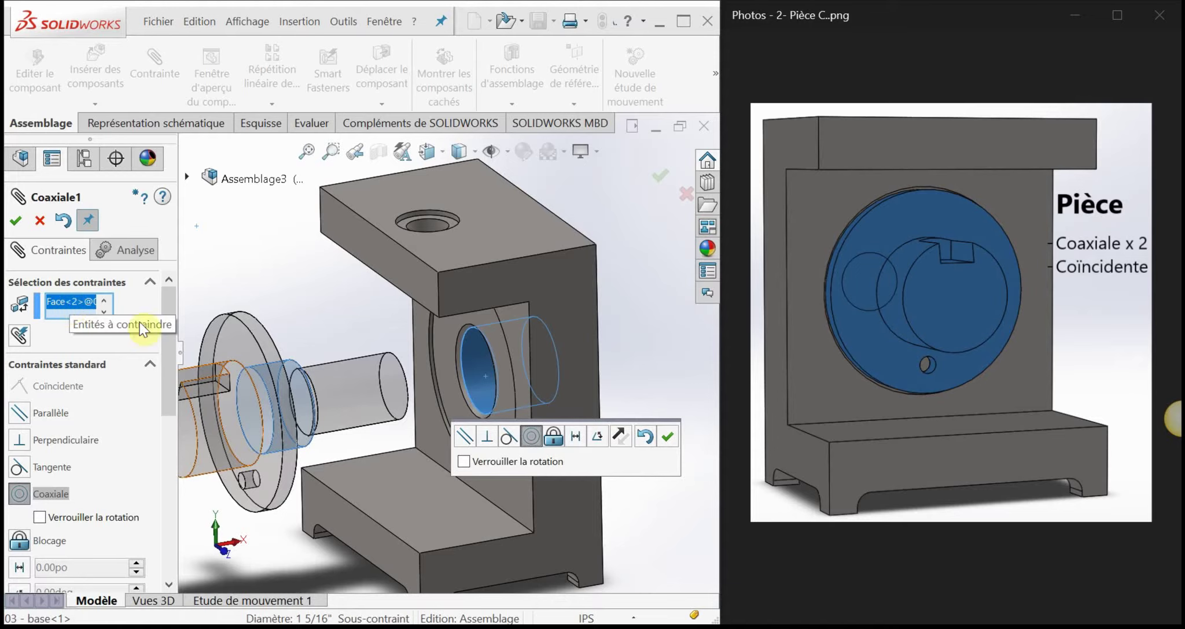
left_click_drag(175, 320, 170, 344)
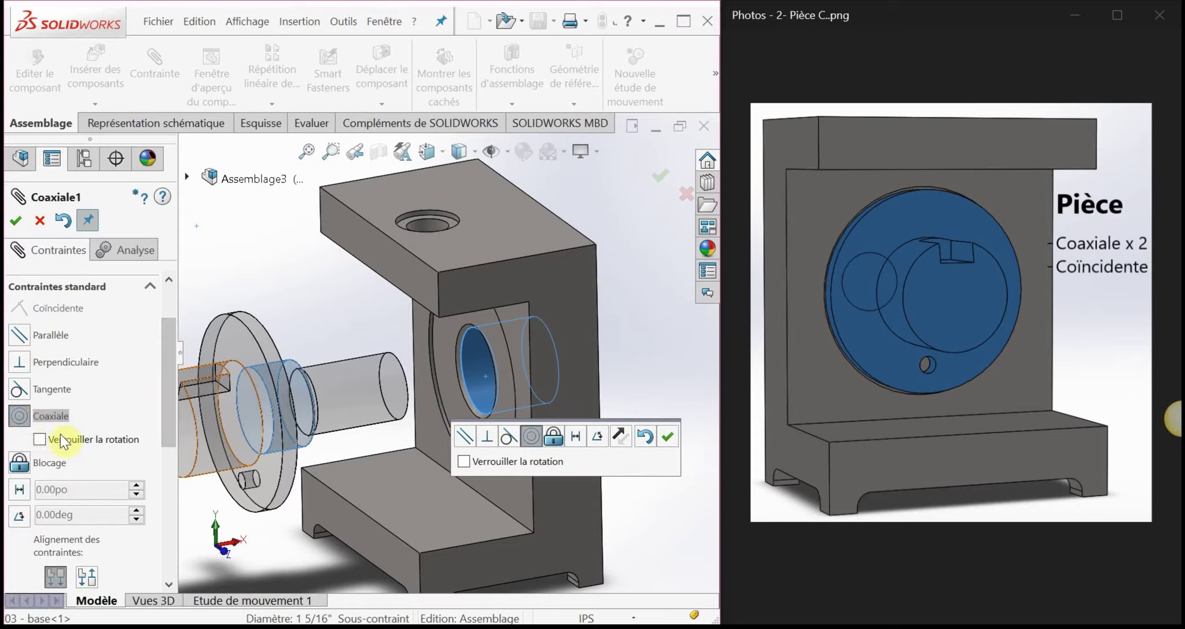
left_click_drag(168, 389, 172, 338)
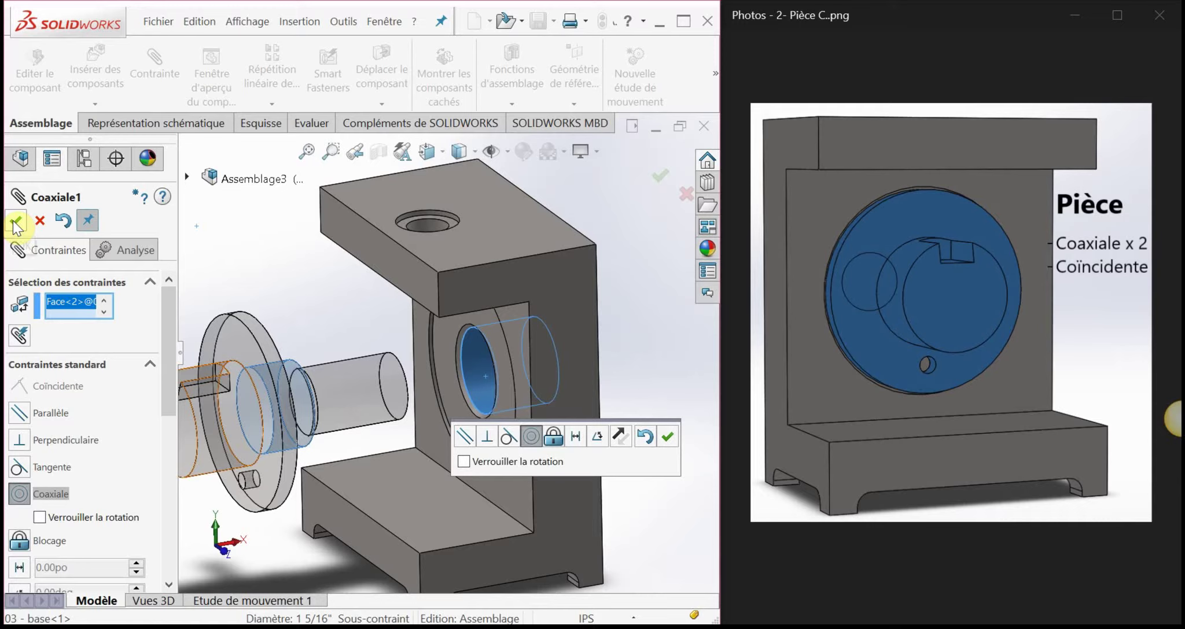
Step: Accept the coaxial mate, close the mate command, and move the pièce to test its remaining freedom
left_click(660, 178)
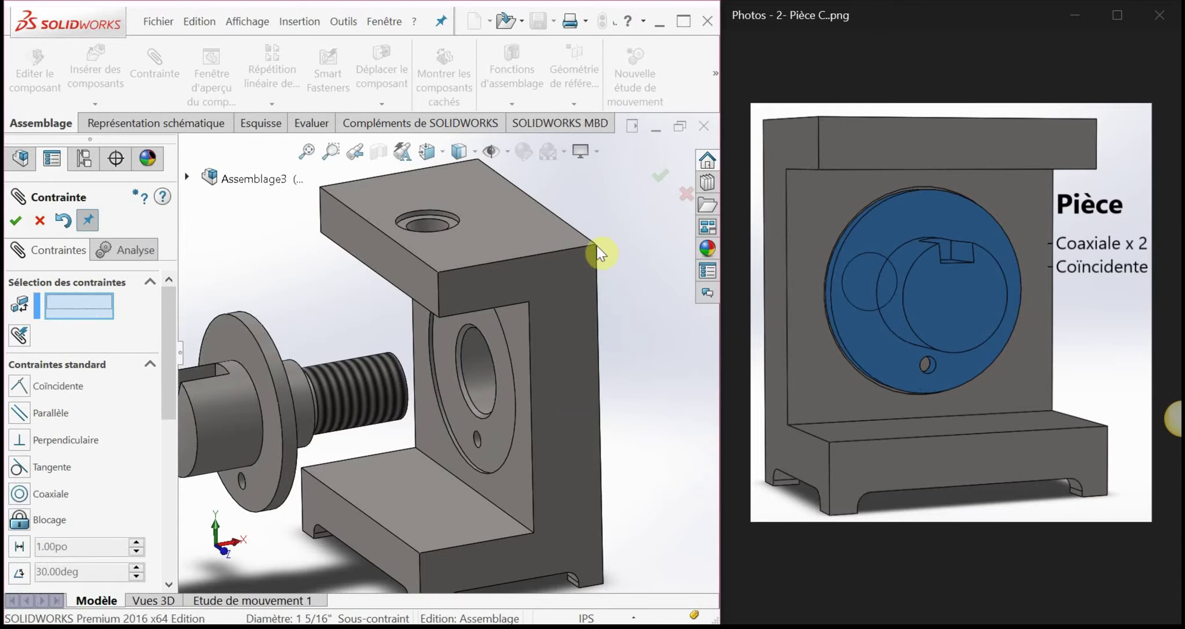
scroll(542, 397, "down", 3)
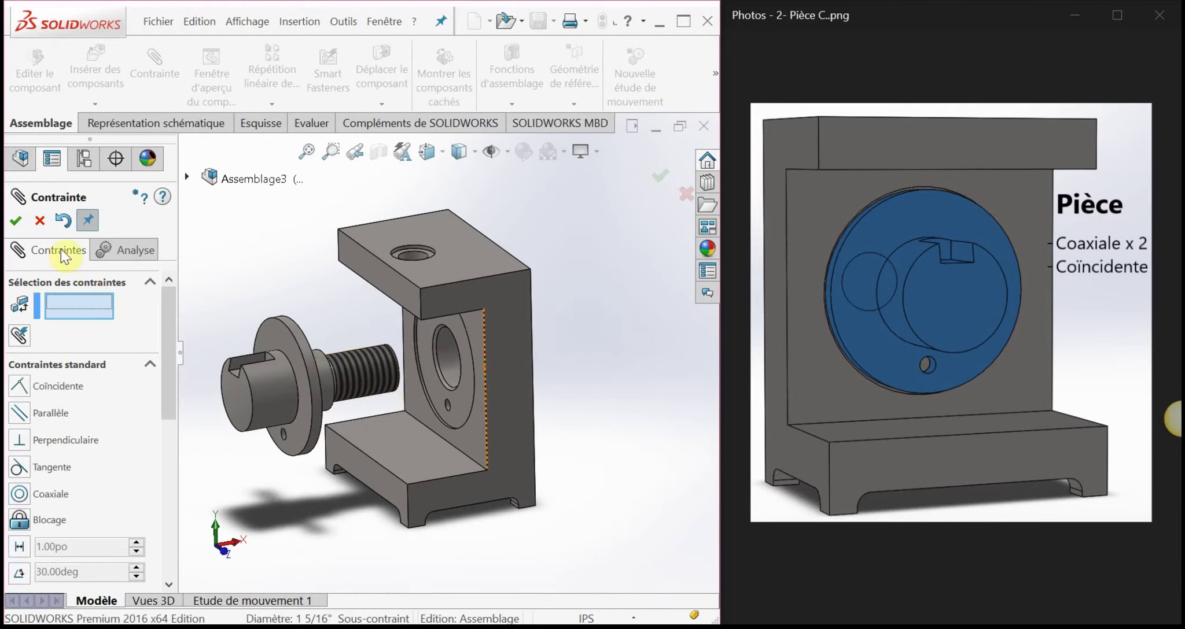
left_click(15, 221)
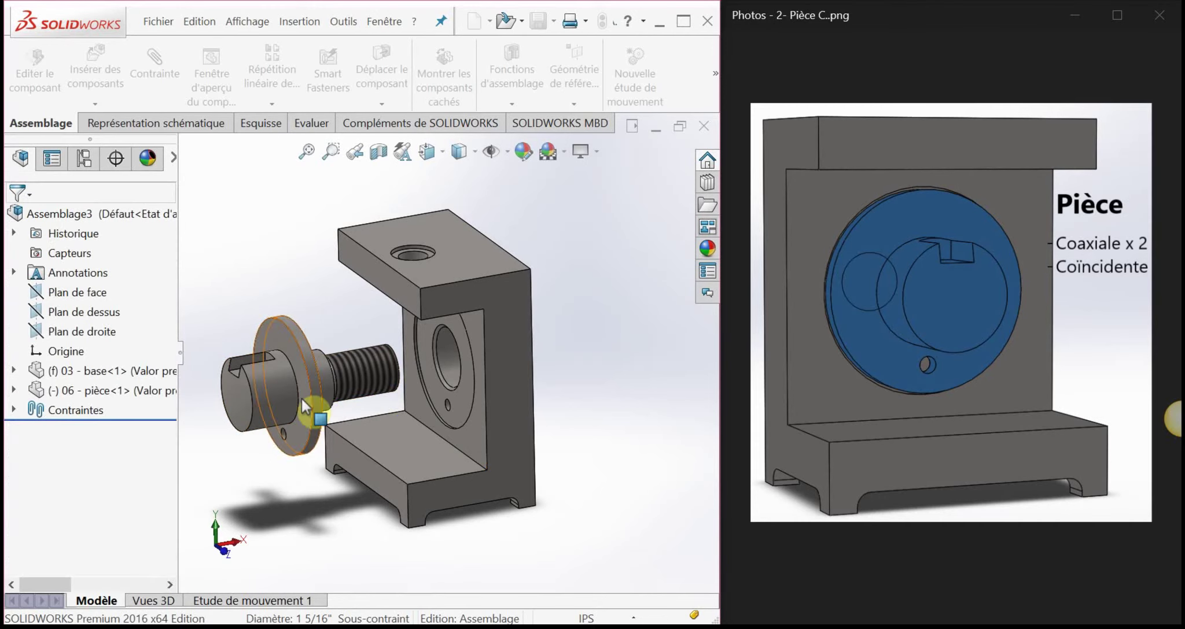
left_click_drag(301, 397, 266, 372)
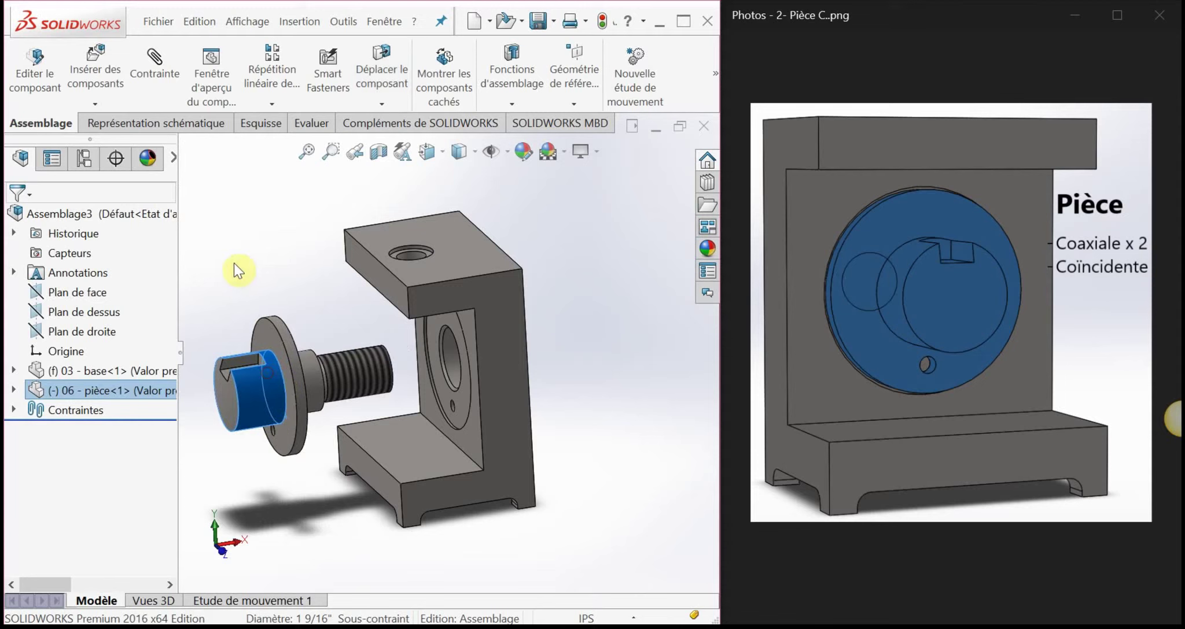
left_click(277, 280)
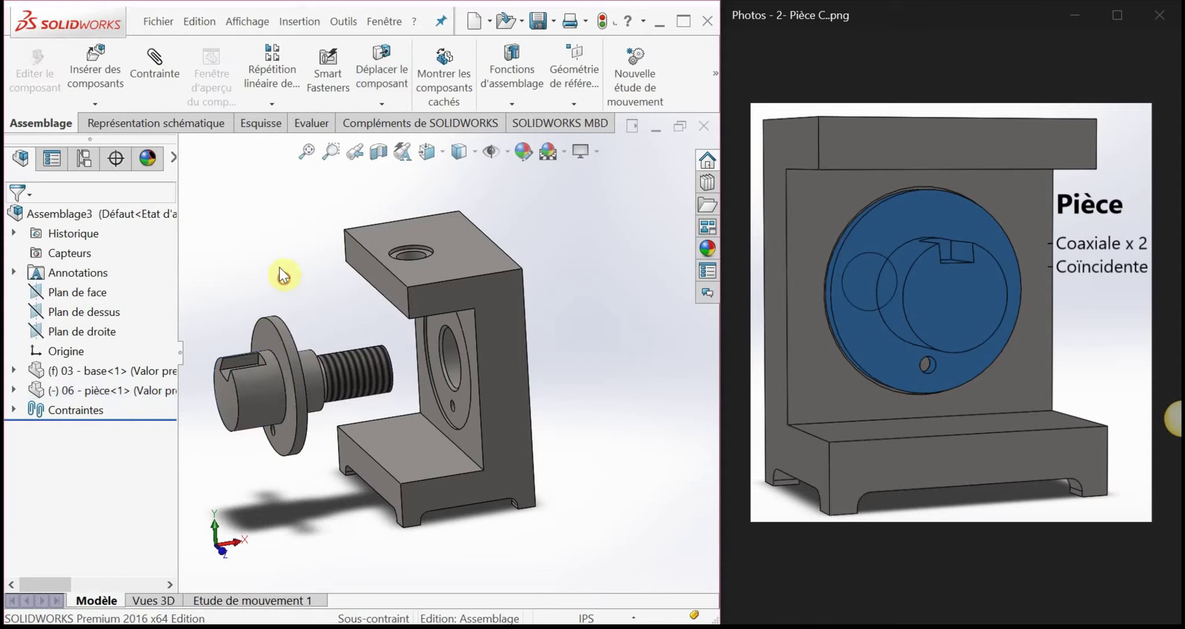
Step: Start a mate and select the flat thread-side face of the pièce's flange as the first face
left_click(160, 71)
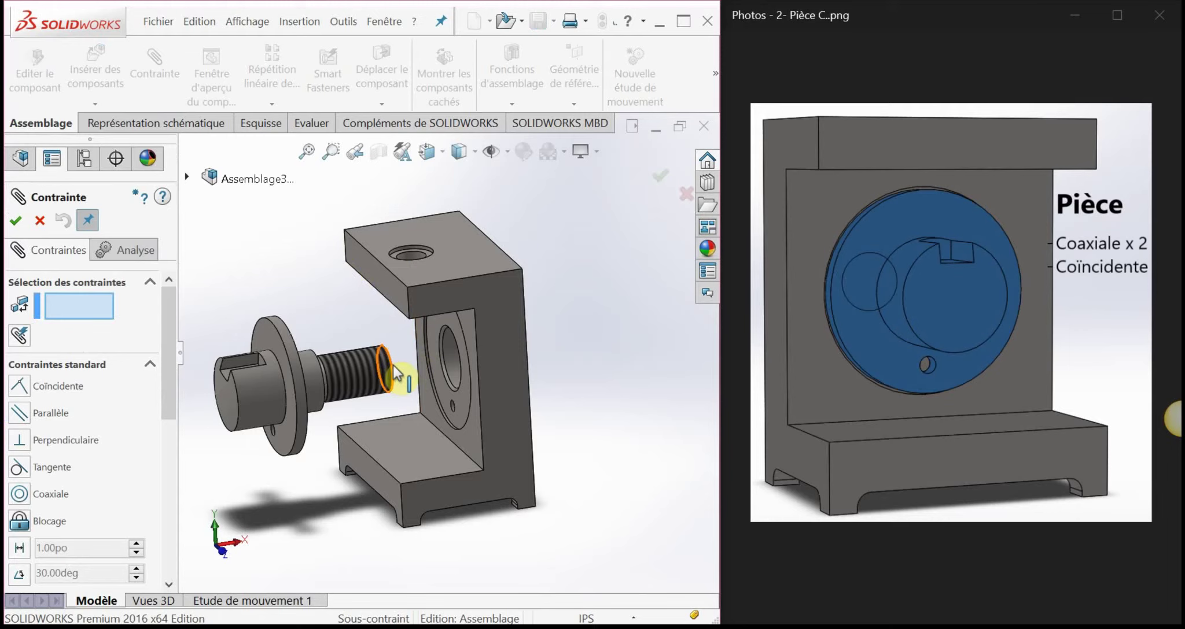
middle_click_drag(416, 366, 363, 378)
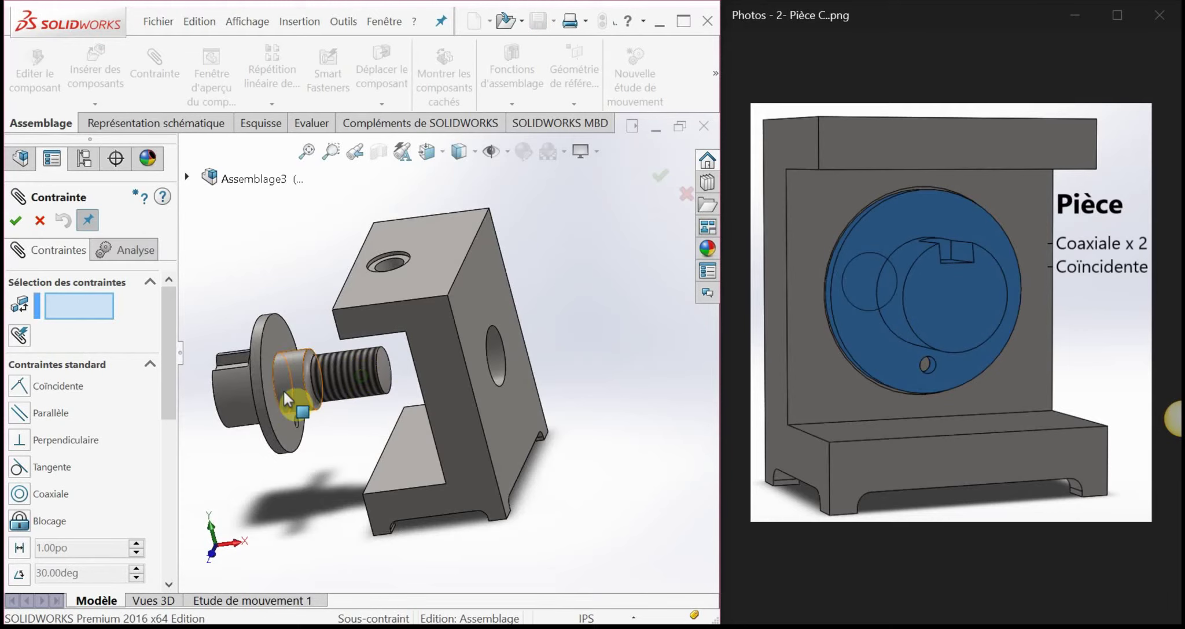
mouse_move(288, 399)
middle_mouse_down()
mouse_move(465, 402)
mouse_move(606, 384)
mouse_move(305, 402)
middle_mouse_up()
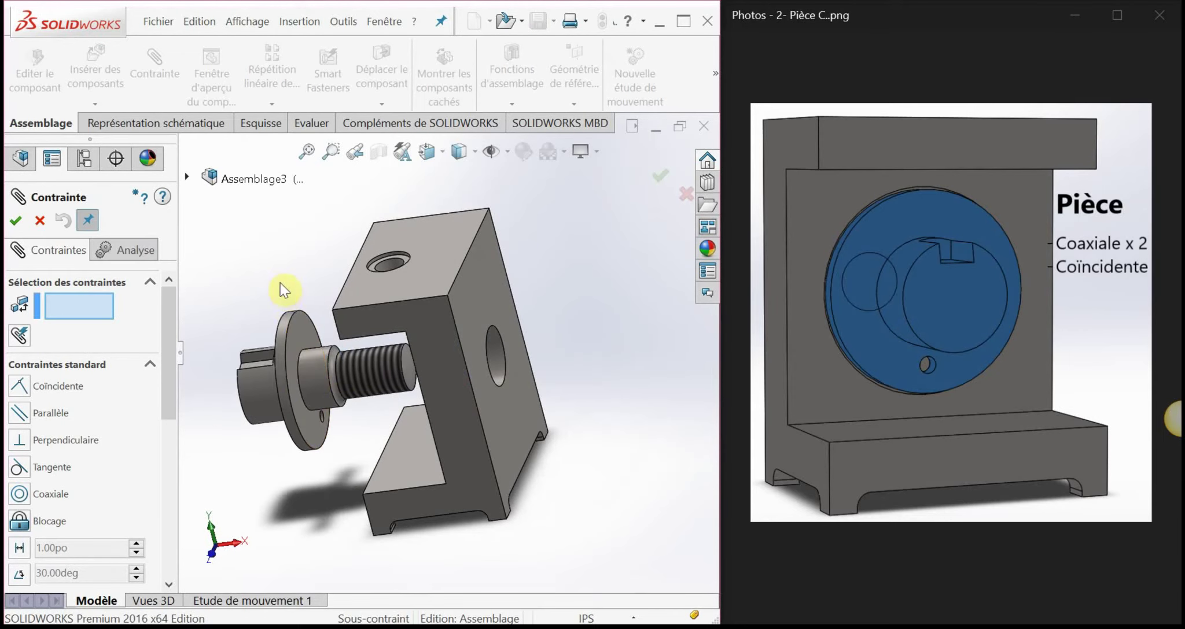
scroll(347, 422, "up", 3)
scroll(427, 370, "down", 5)
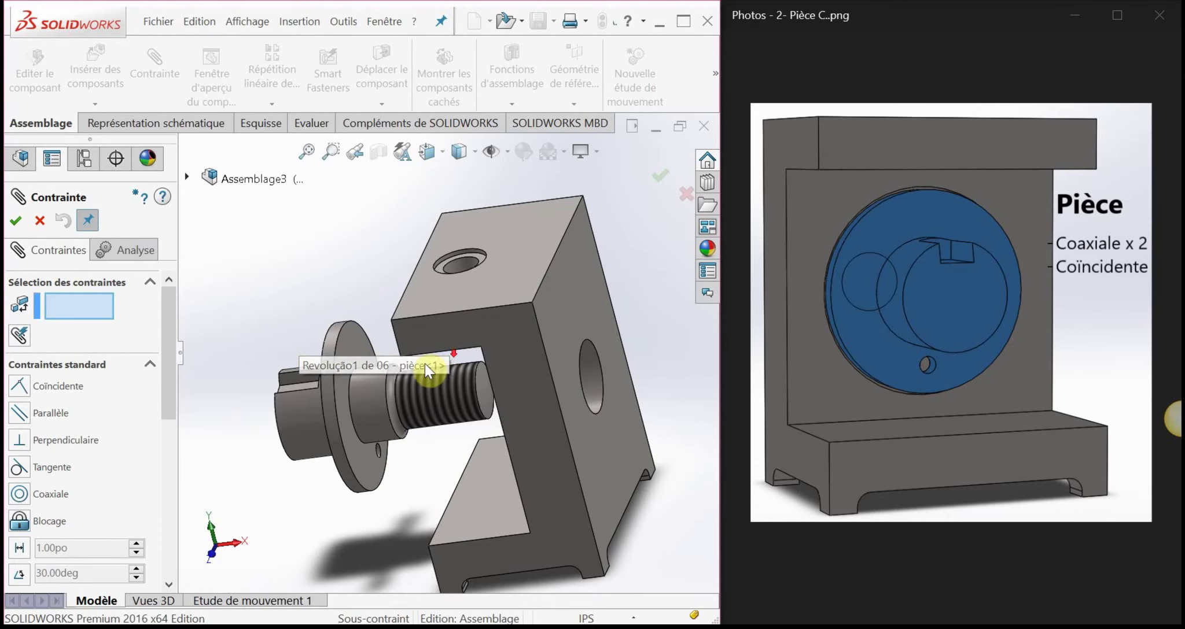
scroll(343, 349, "down", 5)
left_click(348, 345)
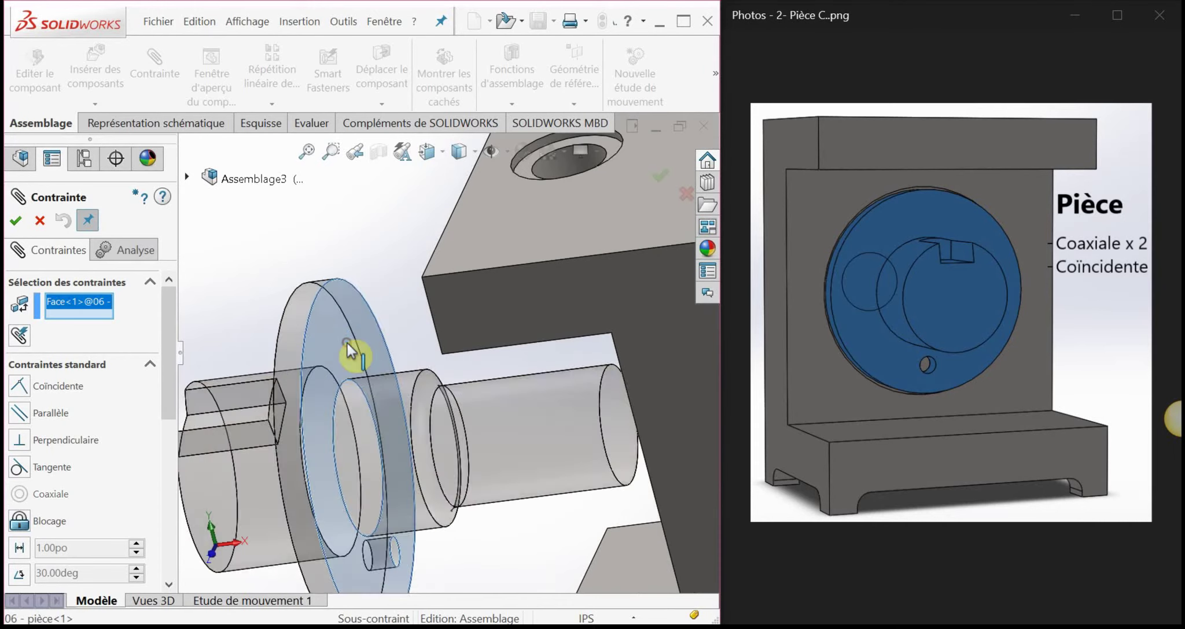
Step: Select the flat floor of the base's circular recess as the second face and accept a coincident mate
scroll(502, 397, "up", 3)
middle_click_drag(503, 397, 593, 440)
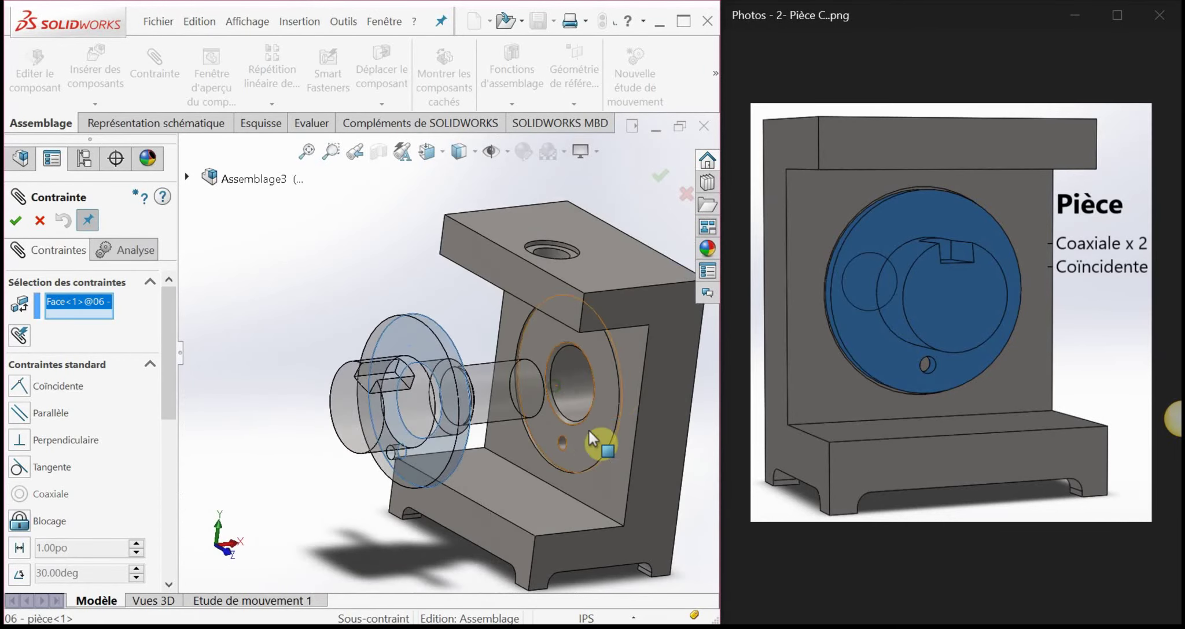
scroll(596, 446, "down", 2)
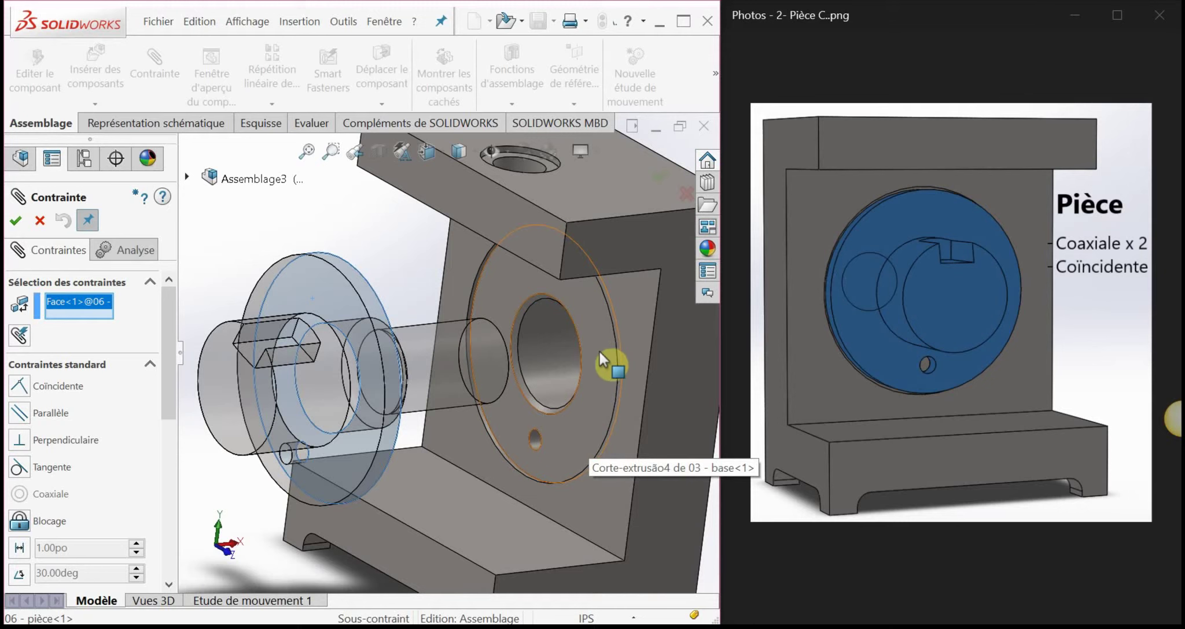
left_click(605, 412)
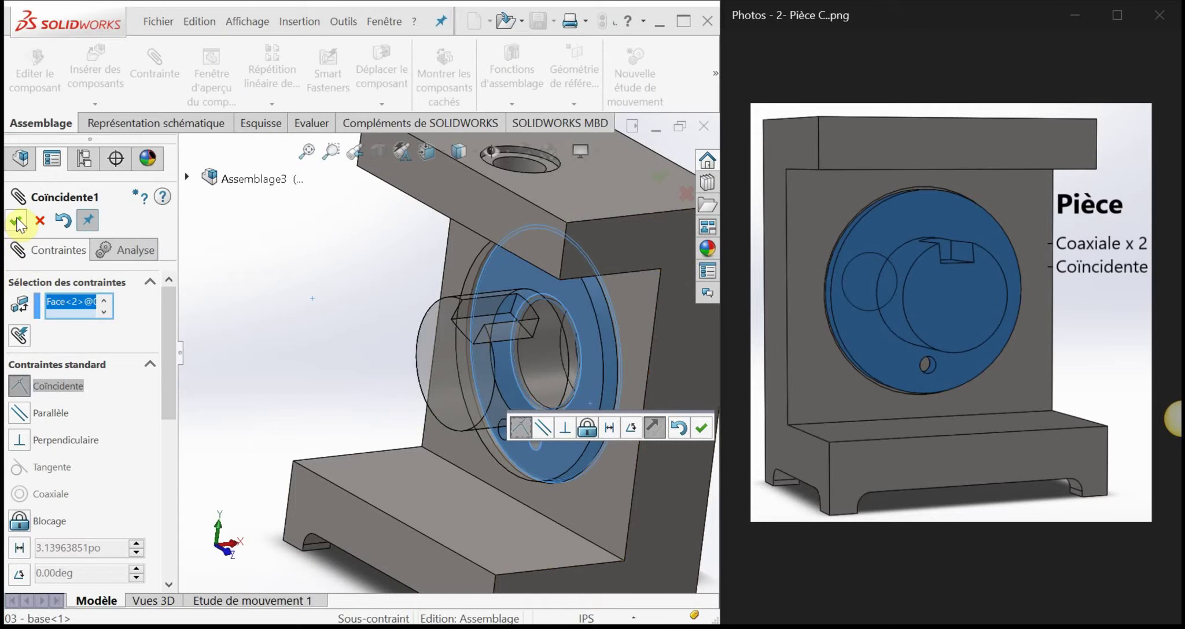
left_click(703, 433)
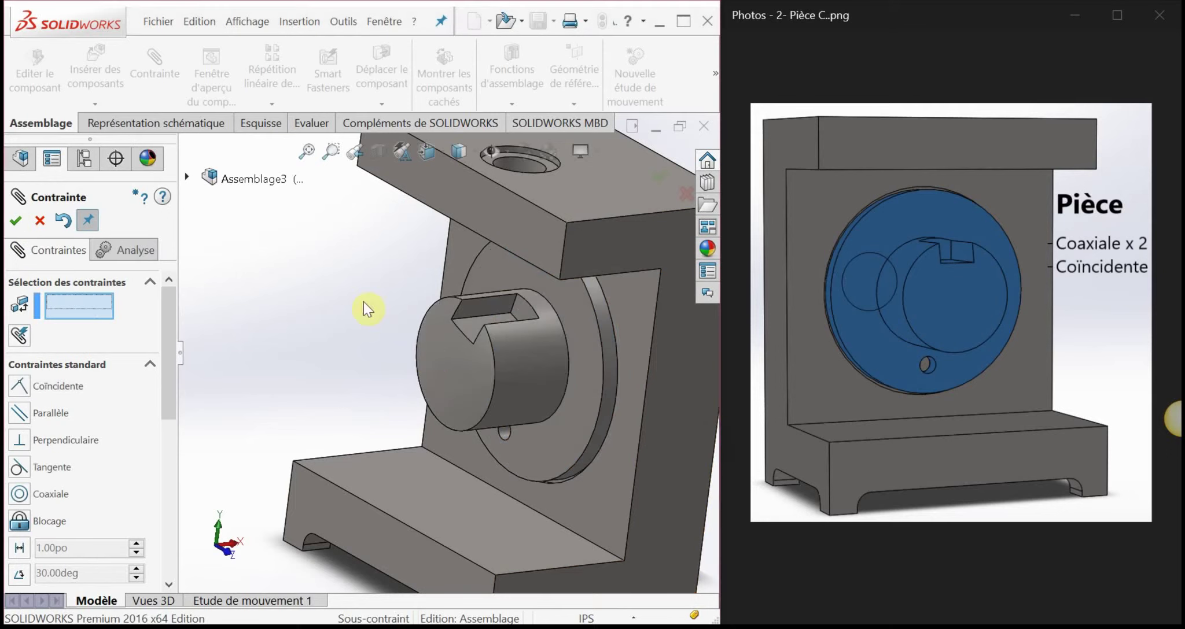
Step: Rotate the pièce about its axis within the base to bring its small flange hole close to the base's small hole
scroll(451, 358, "up", 3)
middle_click_drag(572, 403, 520, 380)
scroll(476, 370, "down", 4)
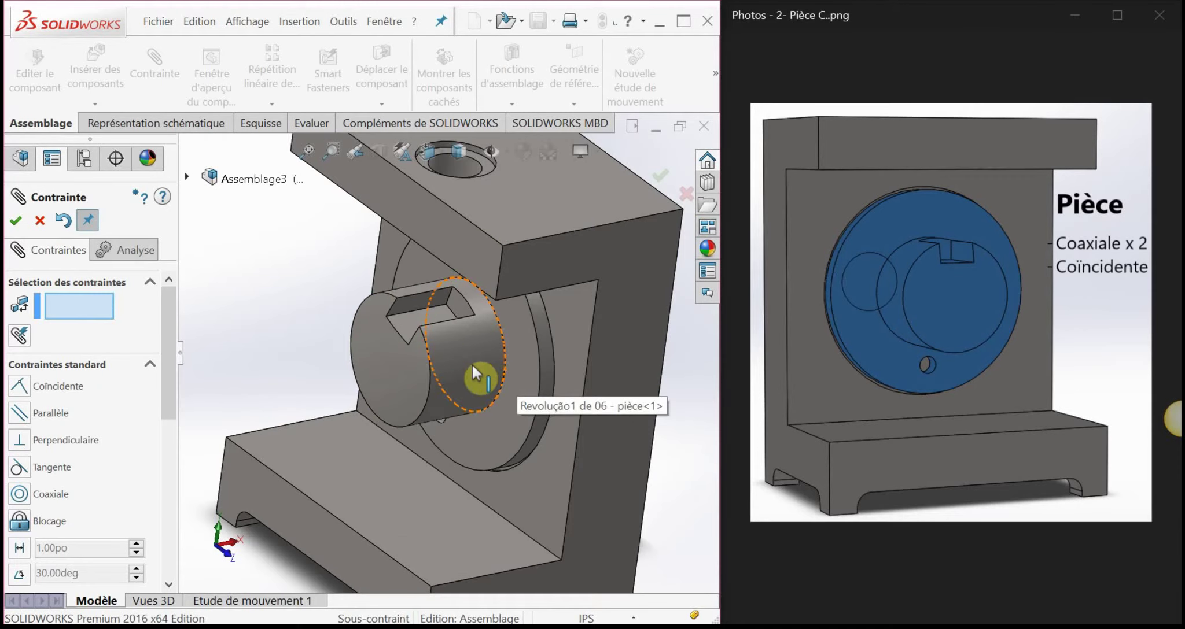
left_click(441, 406)
left_click_drag(441, 406, 369, 358)
left_click_drag(452, 399, 441, 341)
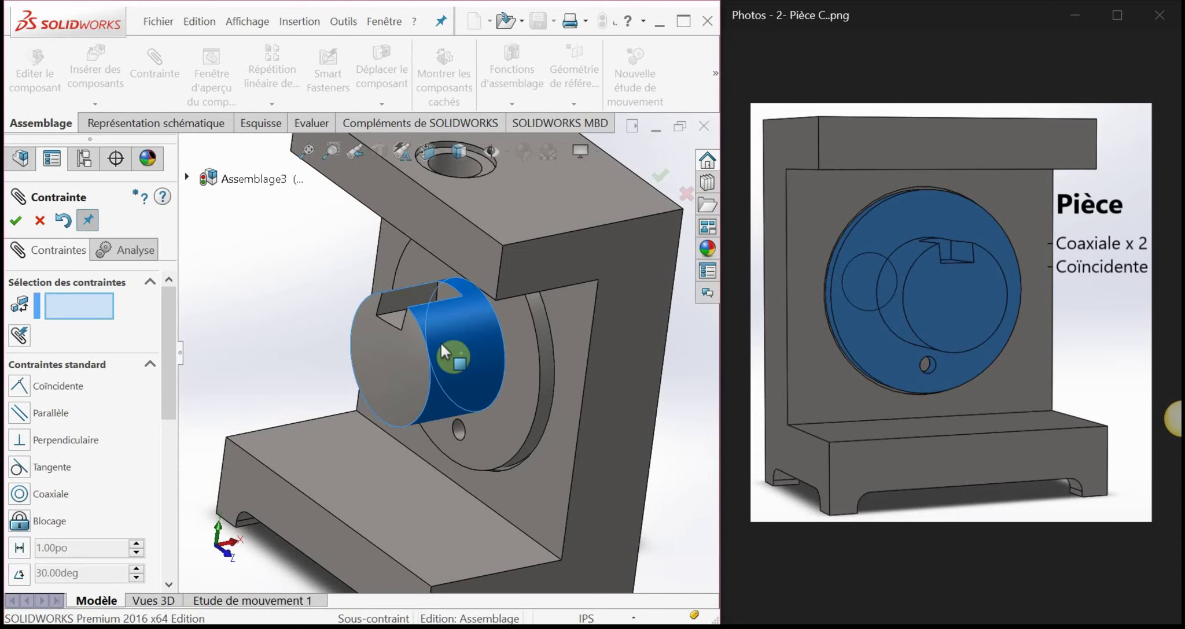
middle_click_drag(521, 362, 517, 389)
scroll(409, 353, "up", 3)
scroll(408, 353, "down", 2)
left_click_drag(409, 348, 408, 376)
middle_click_drag(408, 376, 506, 397)
scroll(434, 411, "down", 5)
left_click(465, 414)
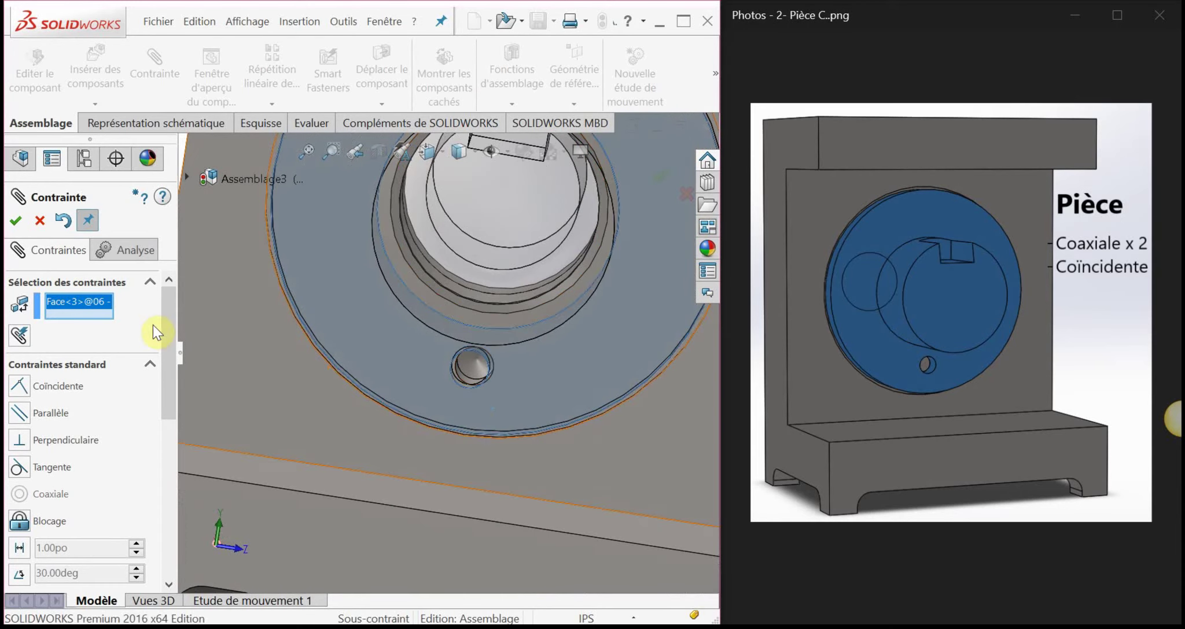
right_click(81, 302)
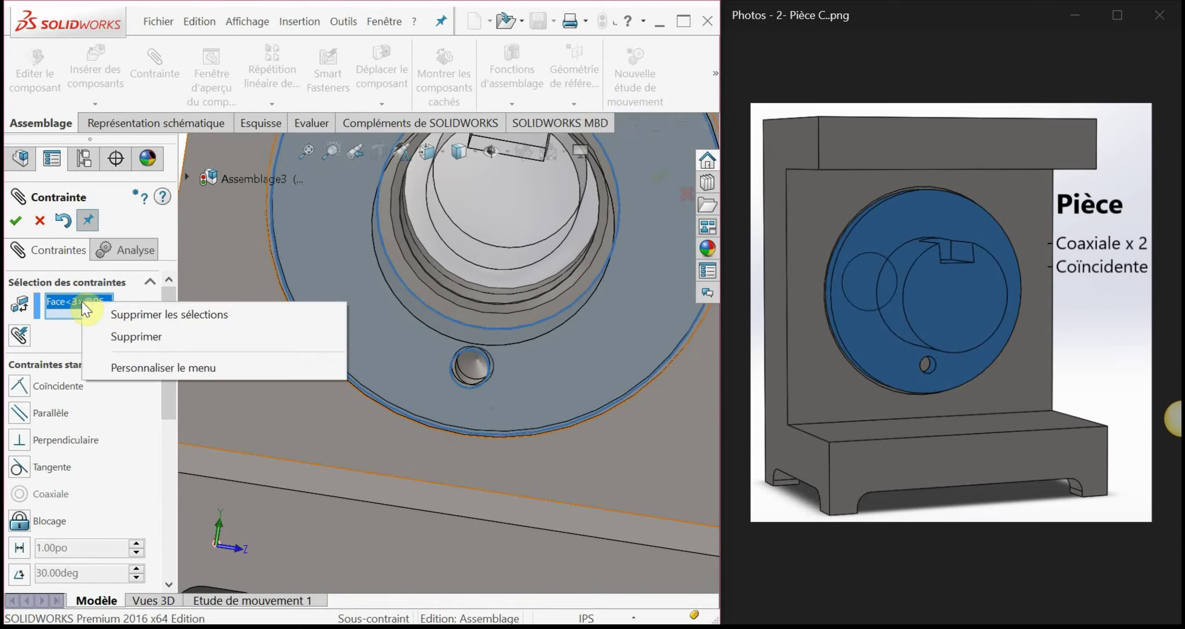
left_click(125, 335)
Step: Select the inner cylindrical face of the small hole in the pièce's flange as the first face of the second coaxial mate
left_click_drag(439, 331, 504, 372)
scroll(489, 371, "up", 5)
scroll(451, 366, "down", 8)
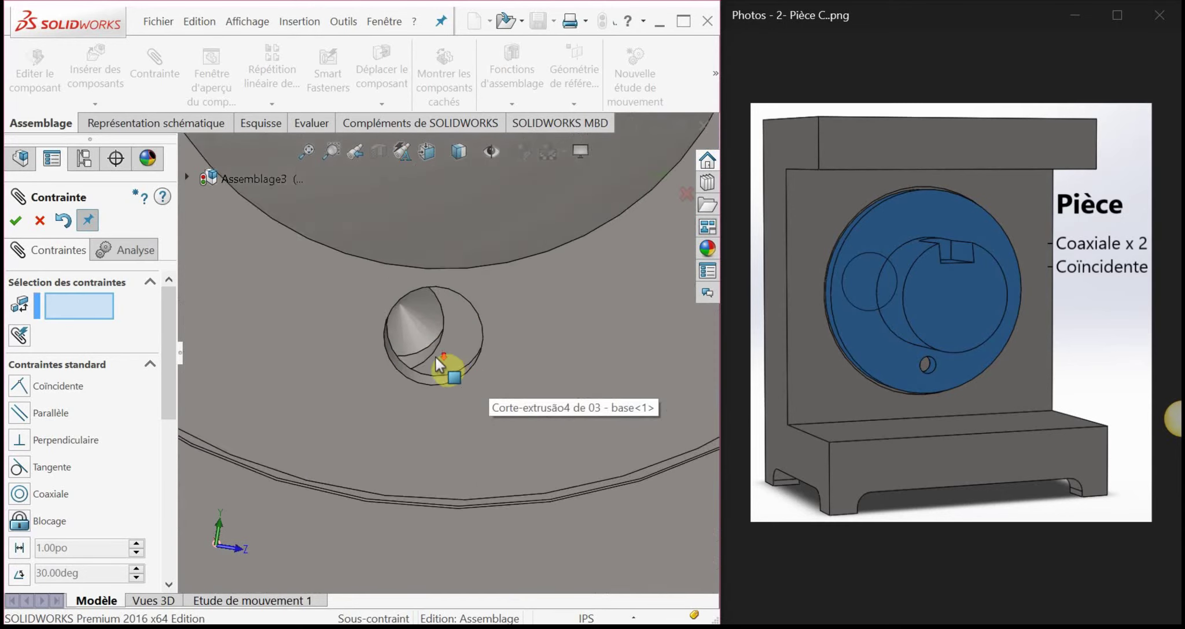
scroll(397, 323, "up", 5)
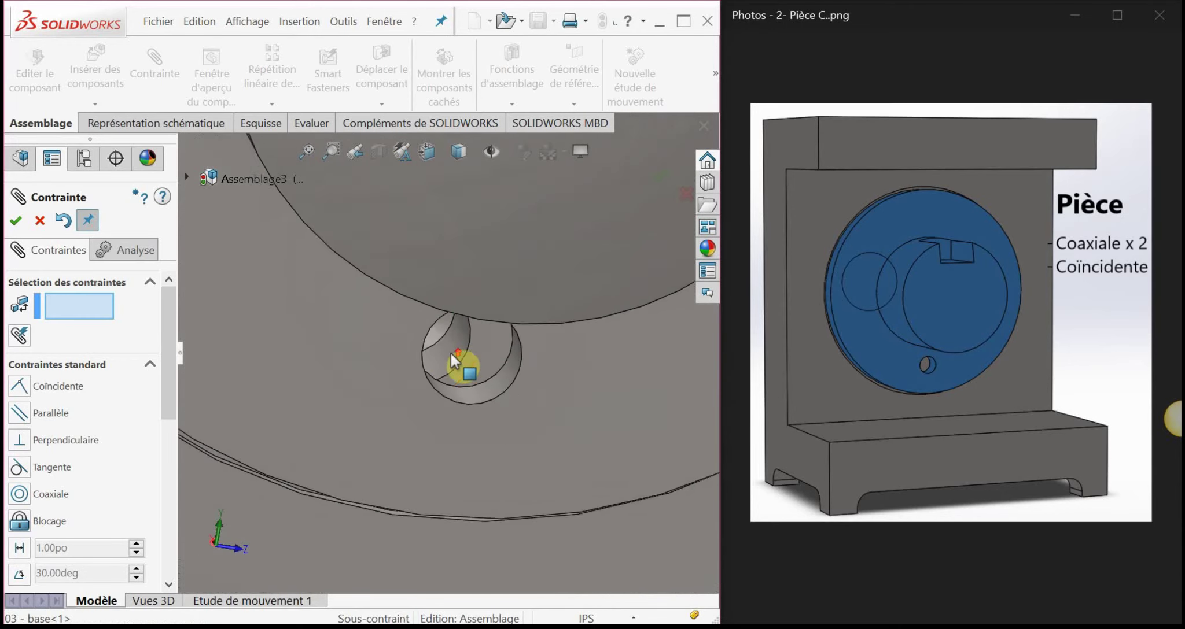
scroll(463, 367, "down", 2)
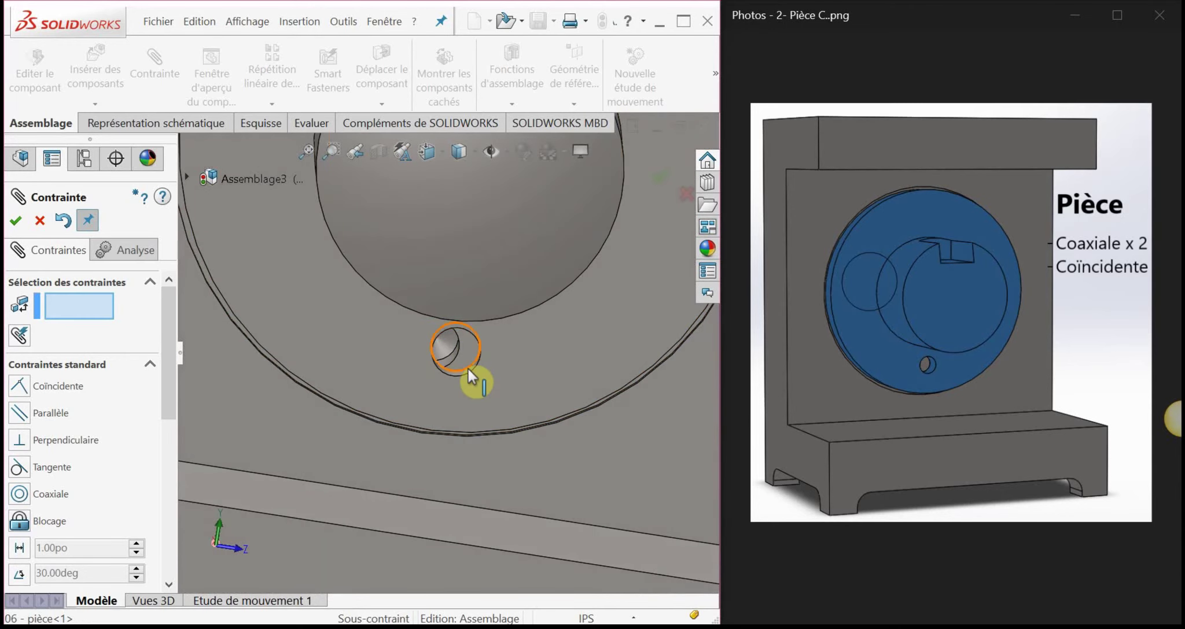
middle_click_drag(457, 367, 437, 360)
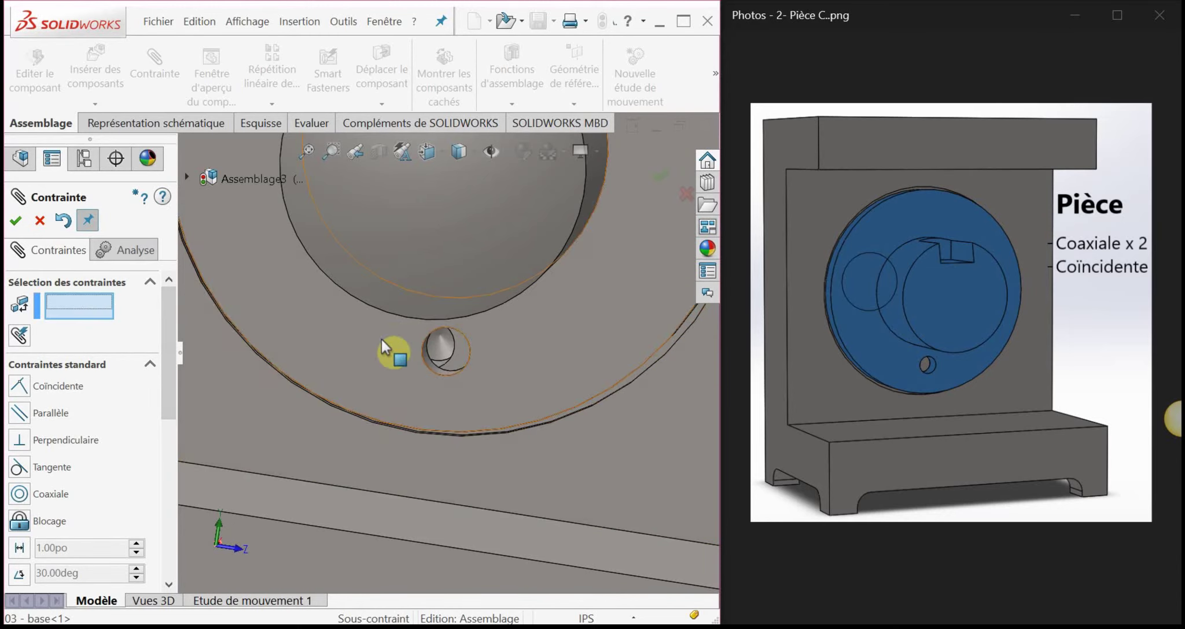
middle_click_drag(386, 339, 438, 358)
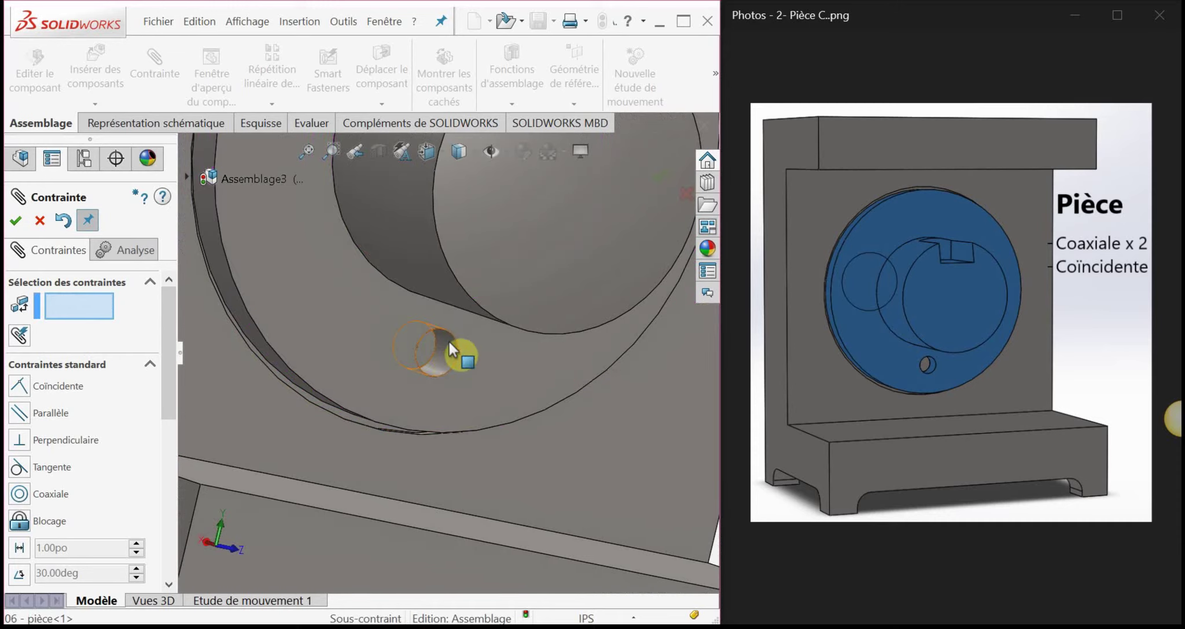
left_click(442, 347)
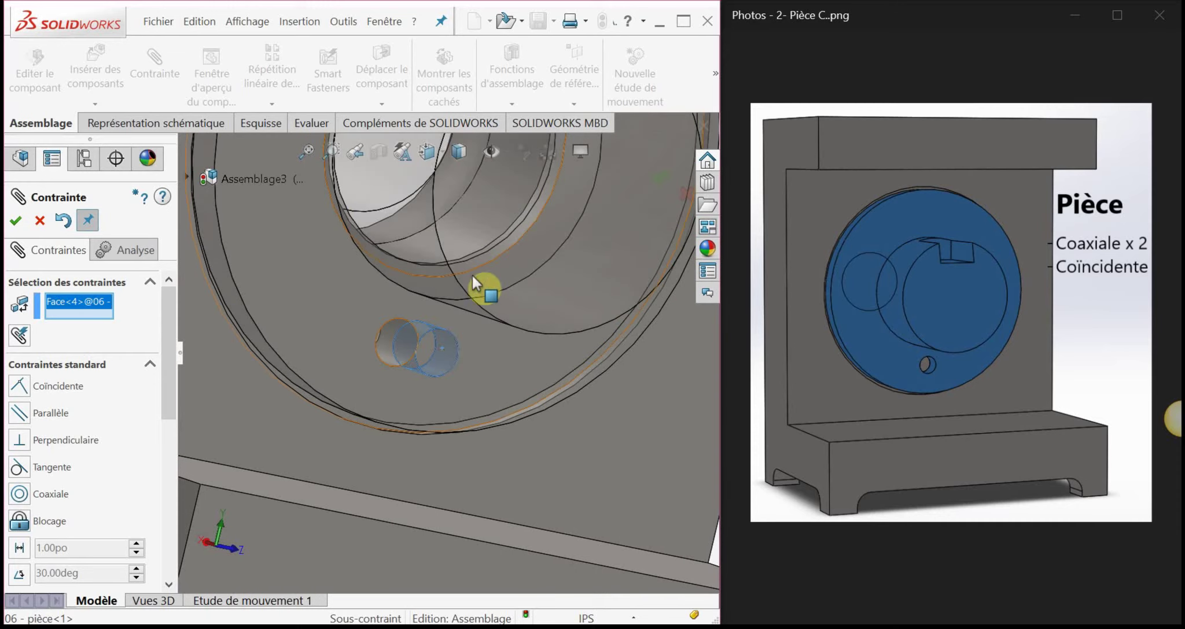
Step: Select the inner face of the base's small 1/4 in hole, accept the coaxial mate with the flange hole, and close the mate command
middle_click_drag(450, 357, 380, 350)
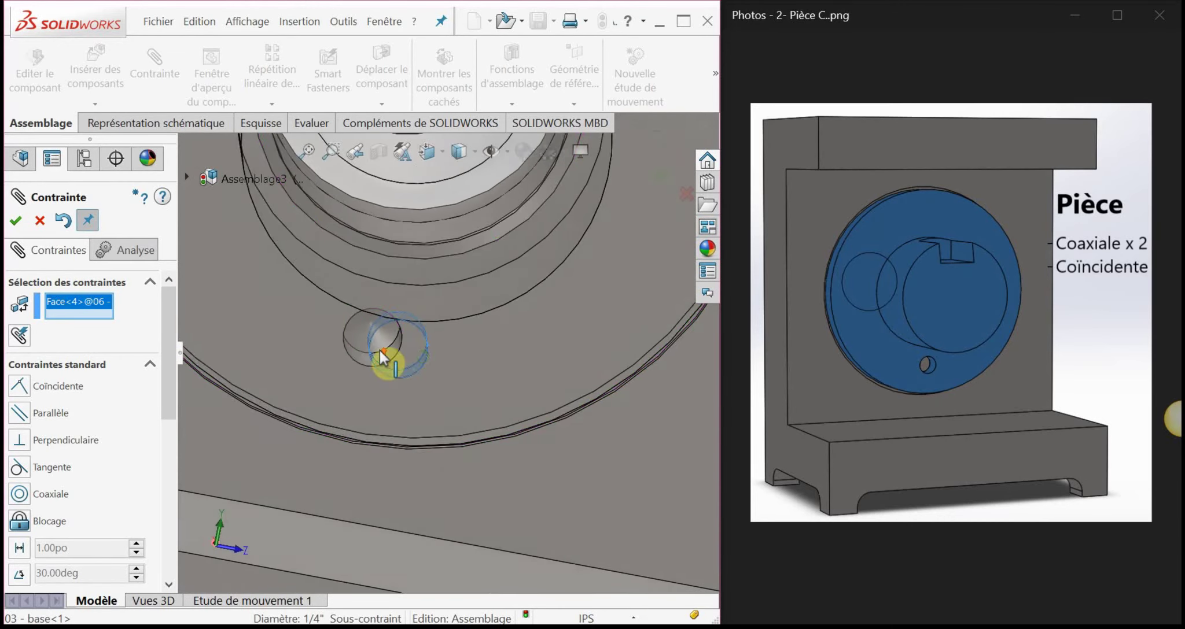
scroll(405, 351, "down", 3)
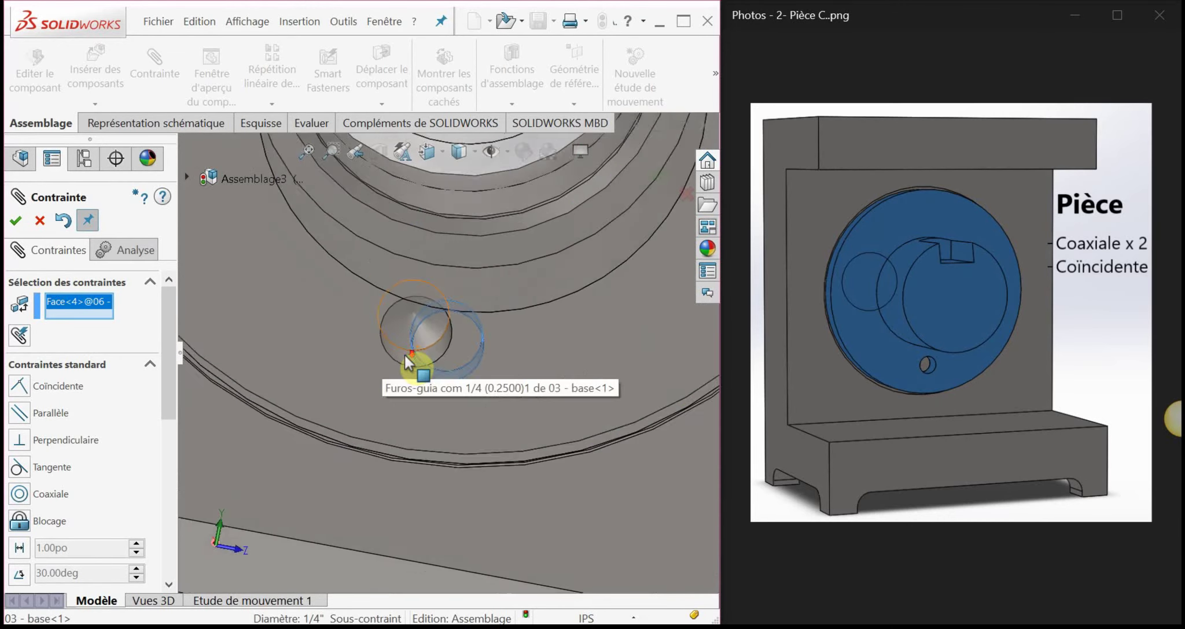
left_click(451, 351)
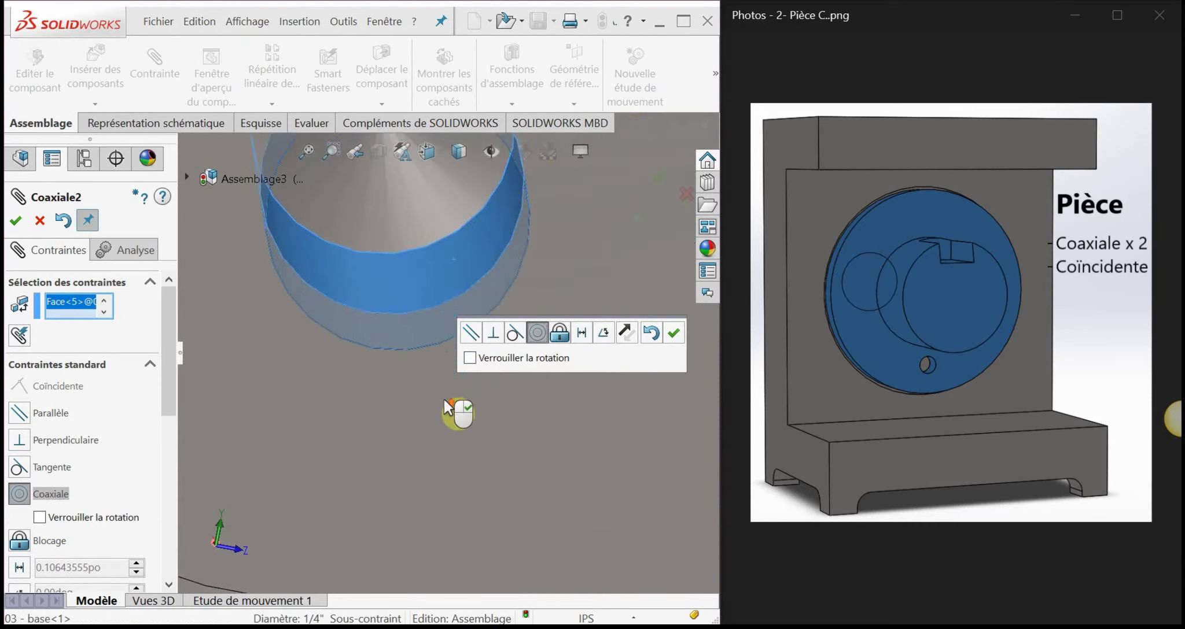
scroll(401, 410, "up", 5)
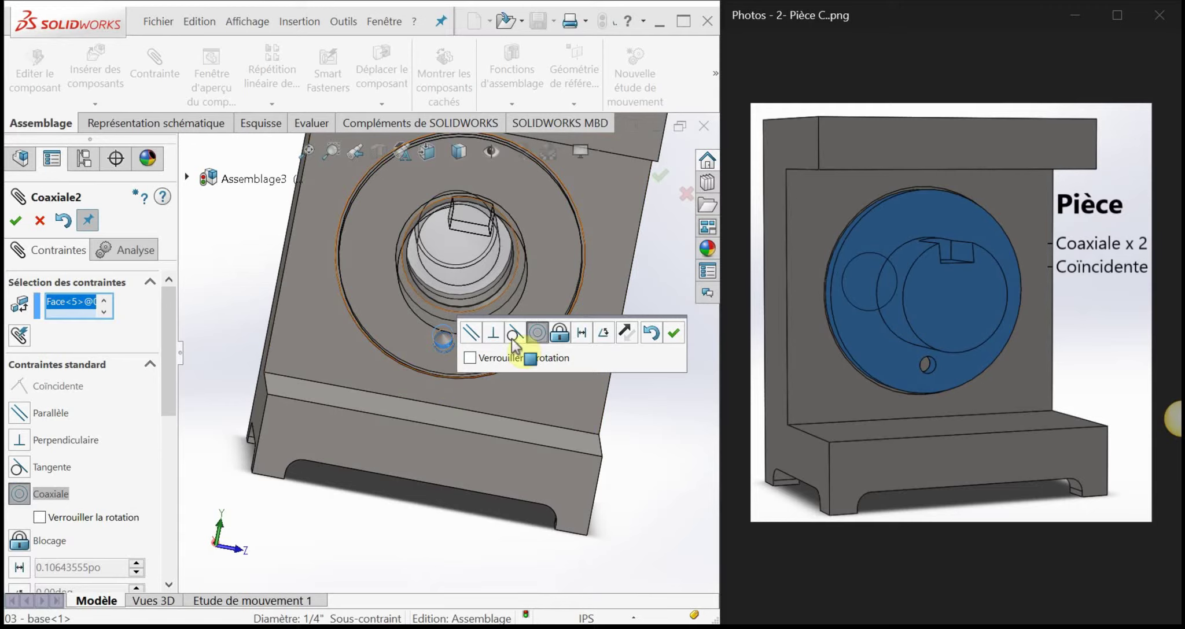
left_click(673, 332)
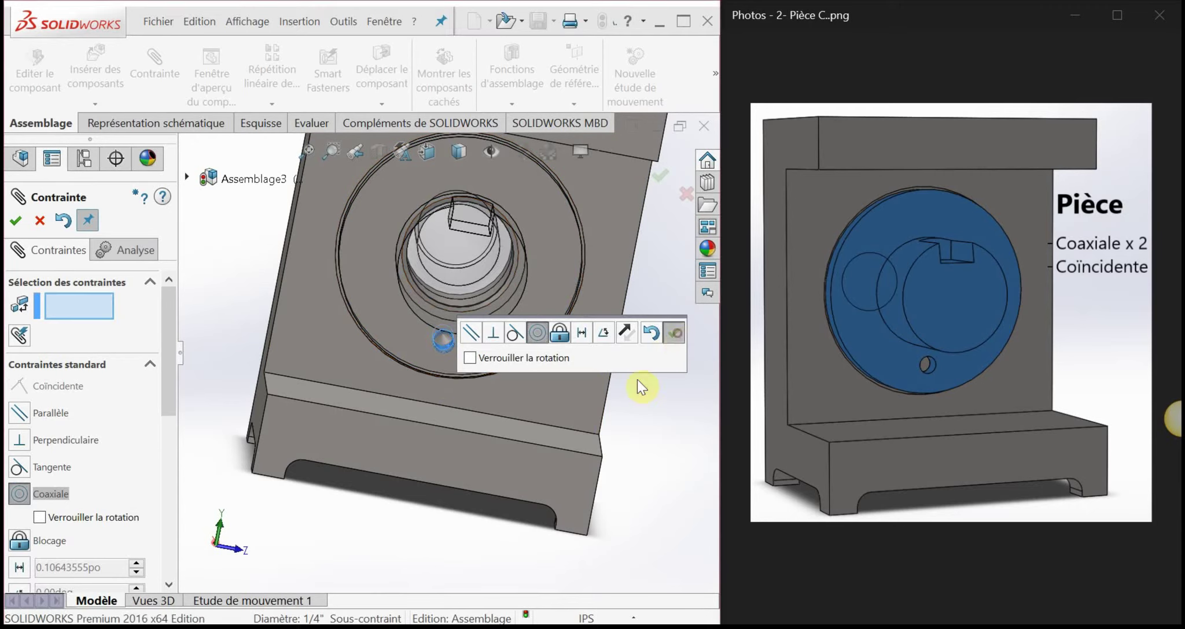
left_click(15, 221)
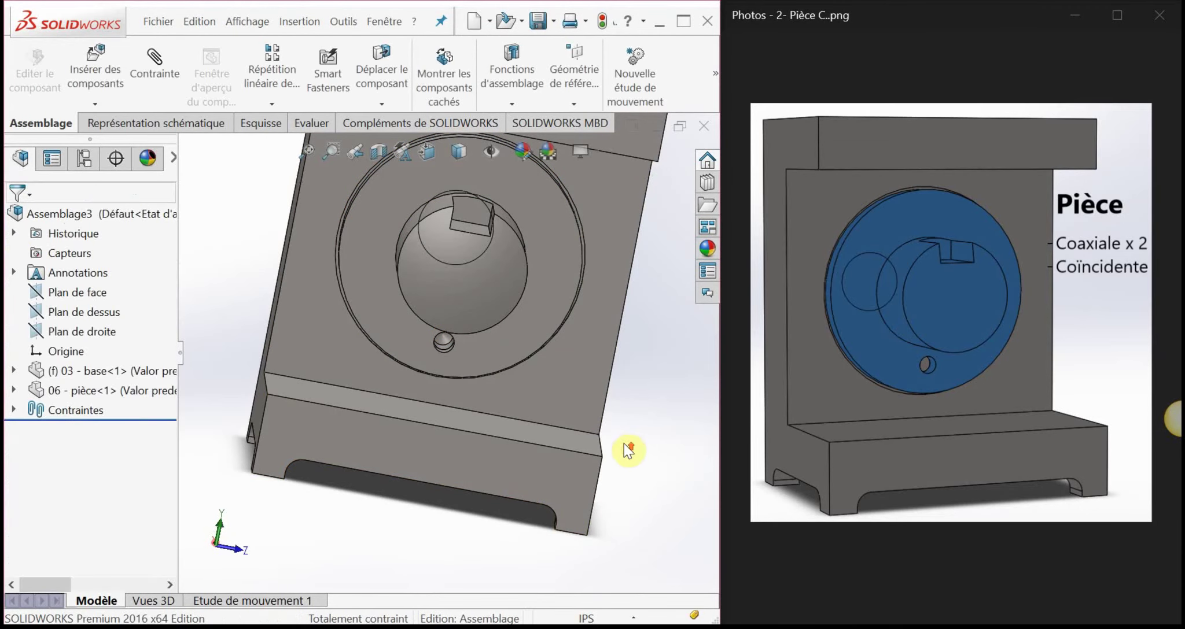
Step: Try to move the pièce to check whether it has any remaining freedom in the base
middle_click_drag(627, 450, 445, 324)
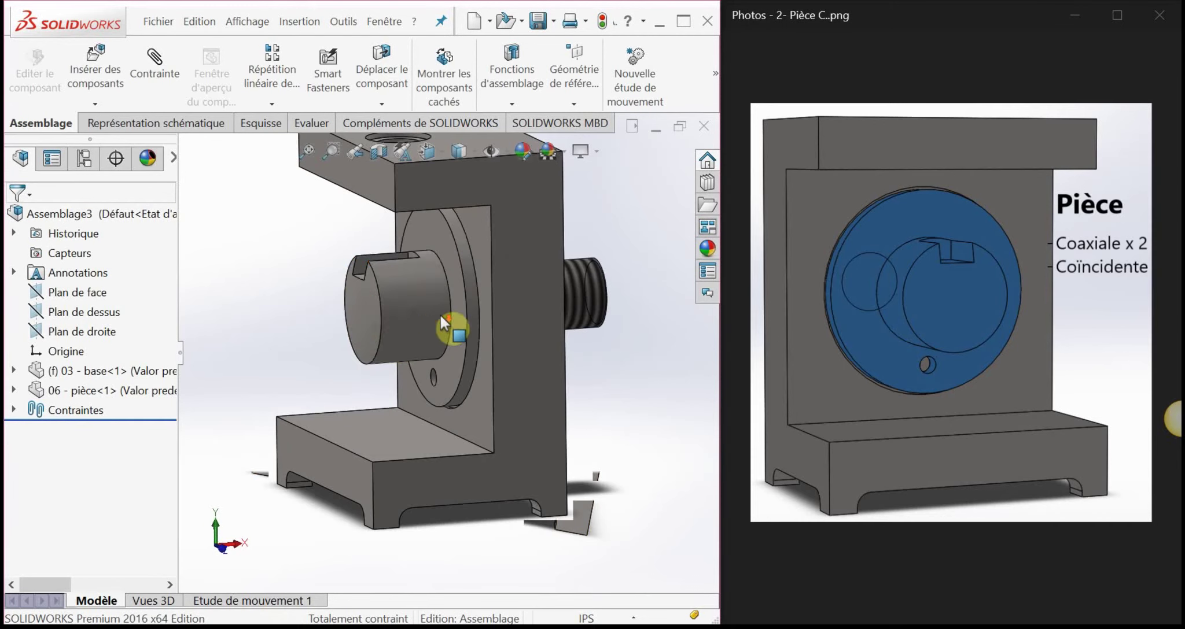
mouse_move(402, 306)
left_mouse_down()
mouse_move(421, 317)
mouse_move(393, 308)
left_mouse_up()
left_click(300, 349)
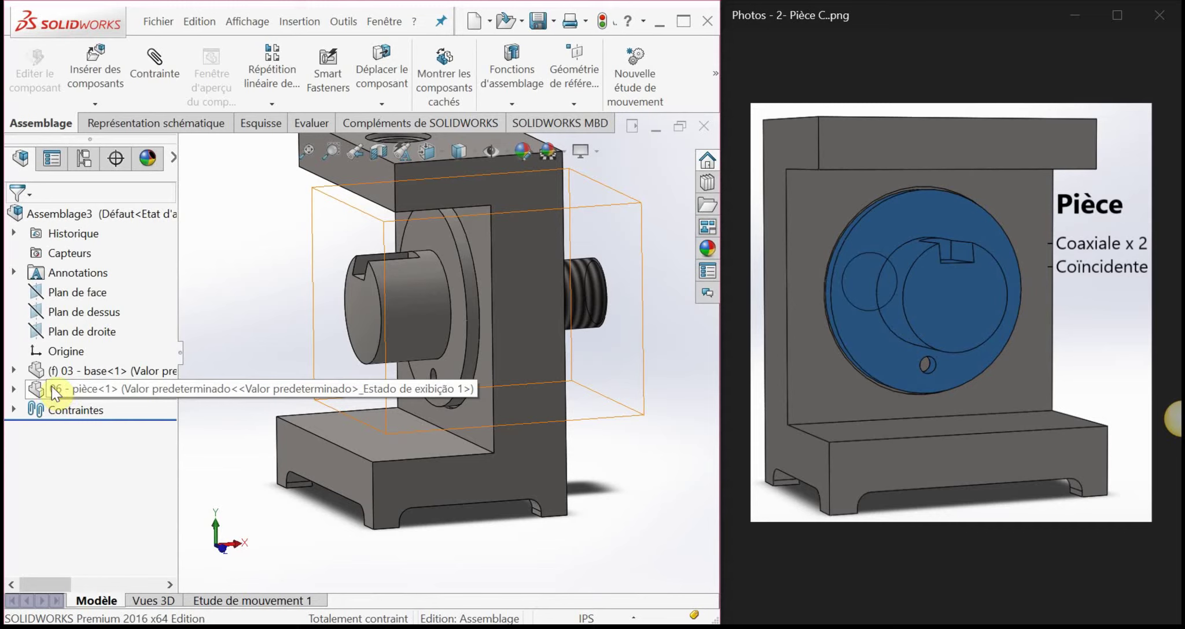
Step: Switch to Photos to show the 3- Goupille cylindrique reference image, then load 01 - goupille cylindrique.SLDPRT as an existing component in the SOLIDWORKS assembly
left_click(993, 367)
key("Right")
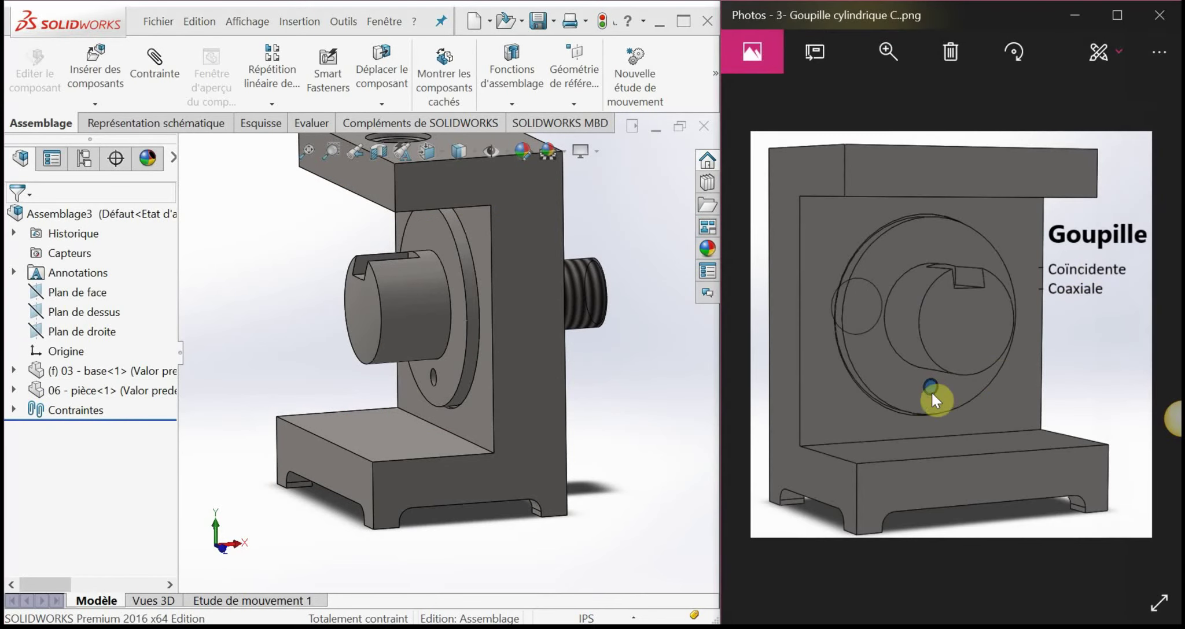
left_click(300, 24)
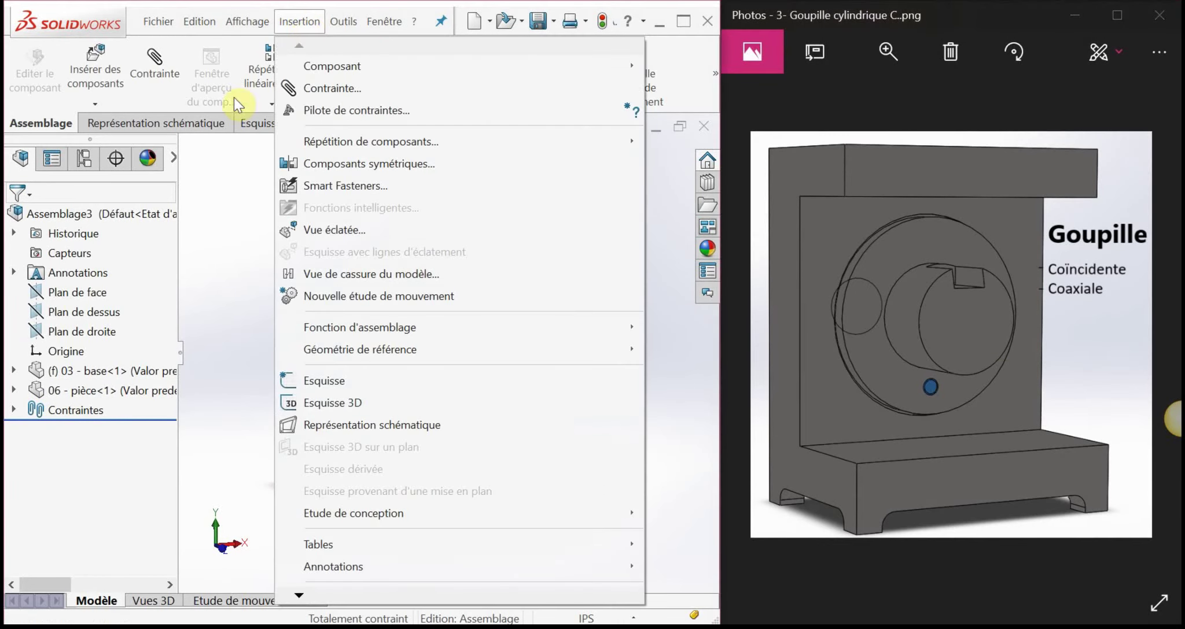
mouse_move(335, 66)
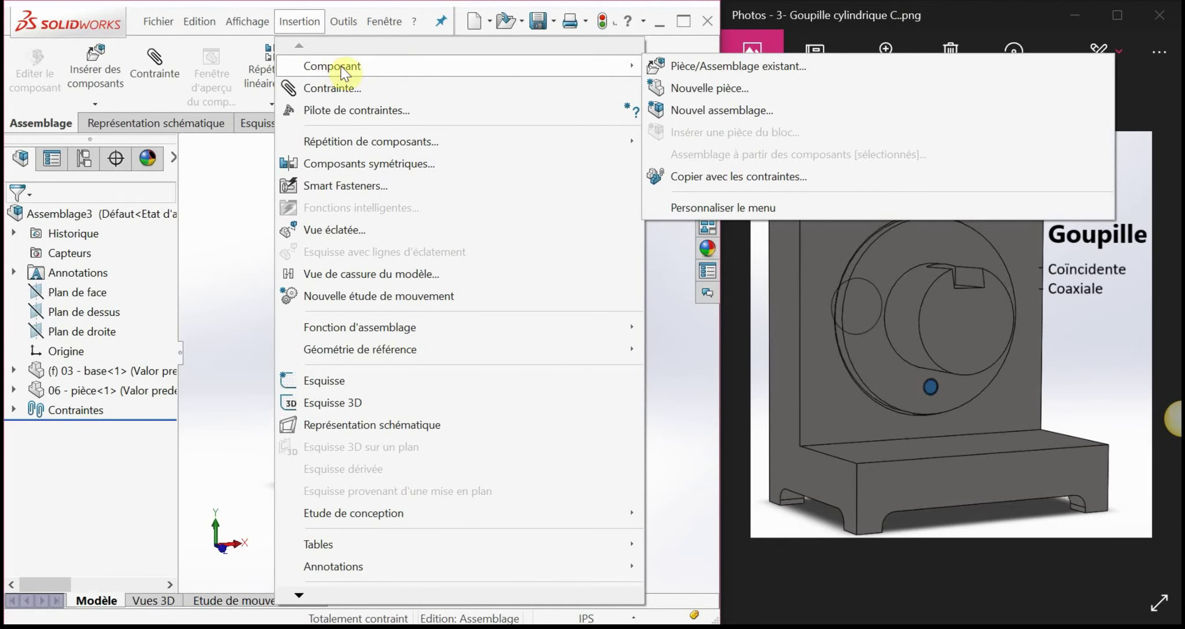
left_click(725, 66)
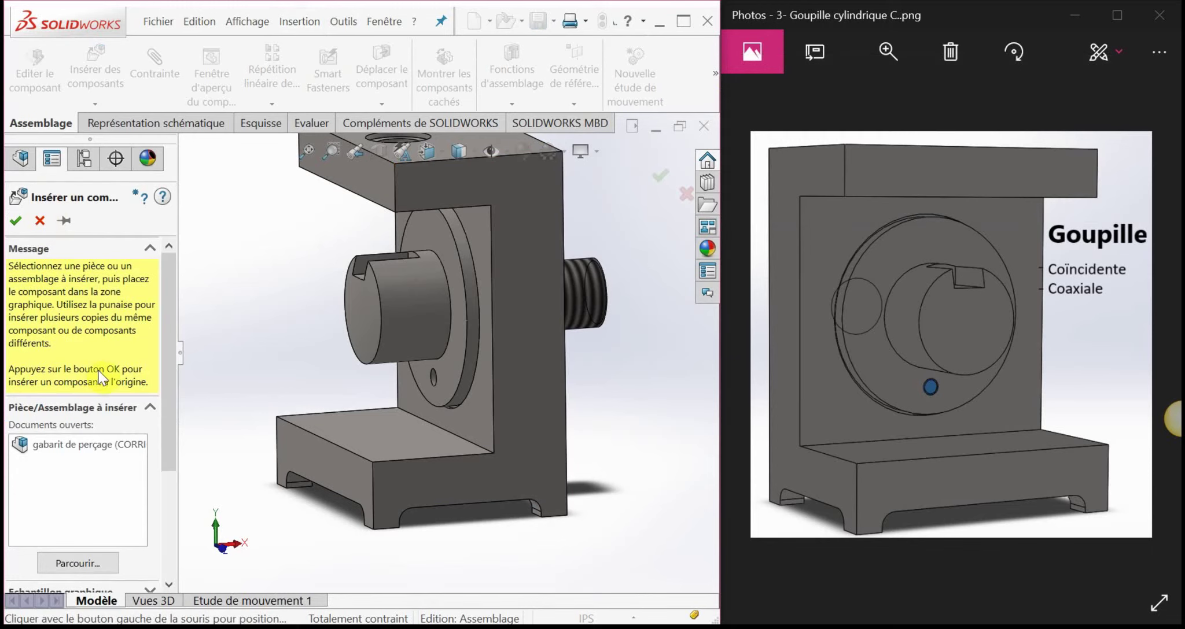
left_click(78, 562)
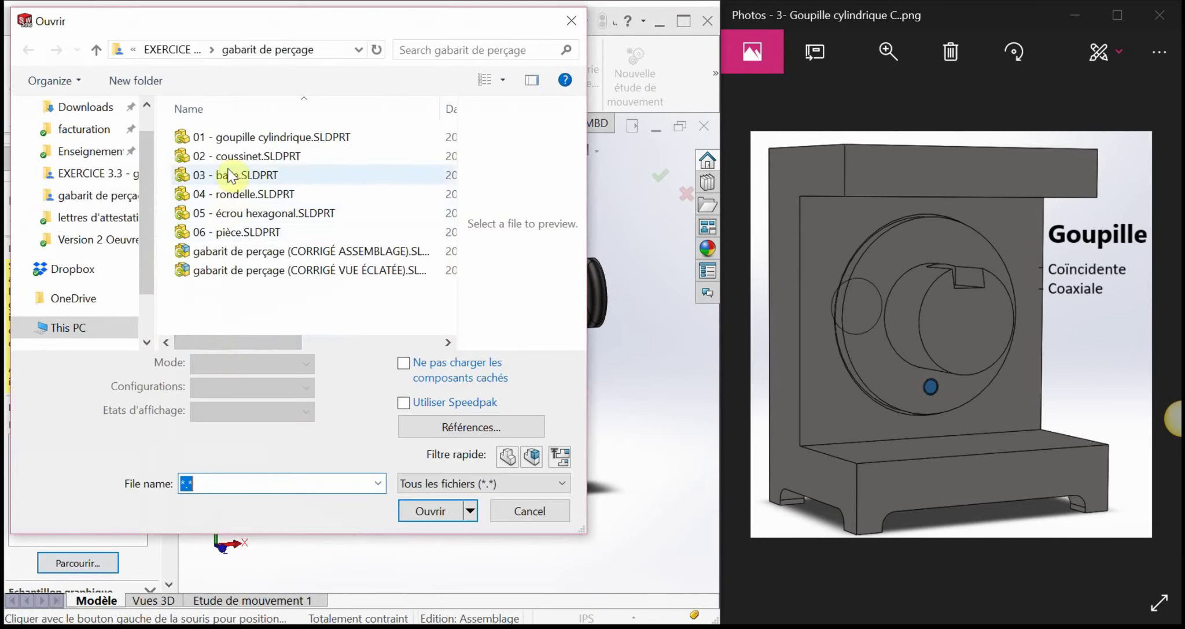
left_click(199, 137)
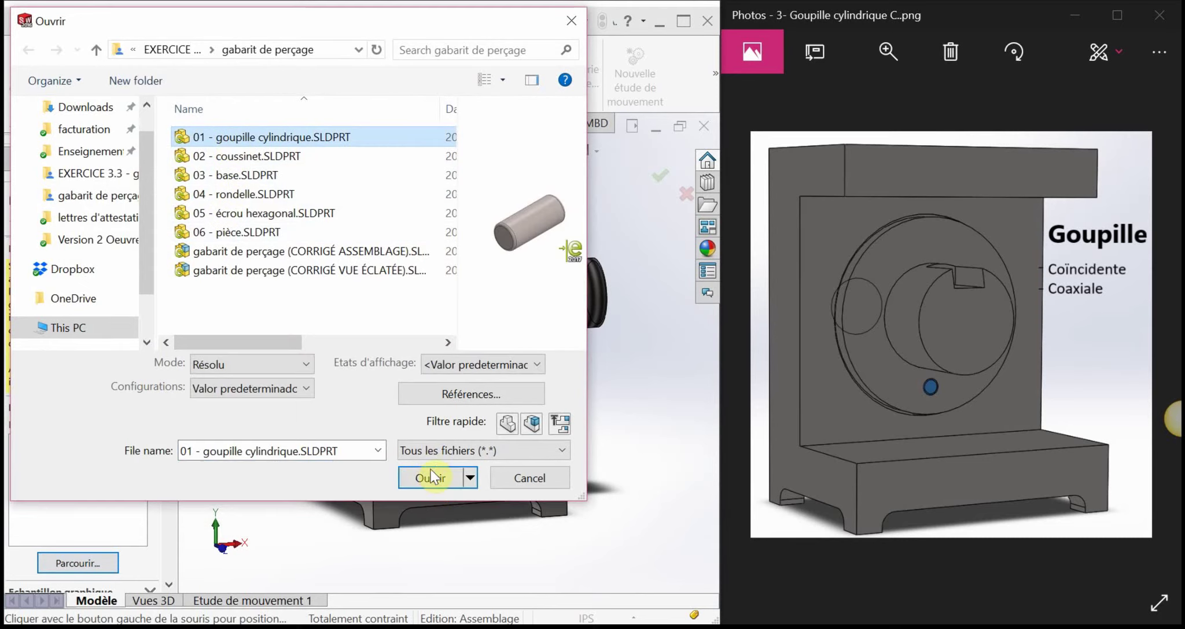
left_click(427, 479)
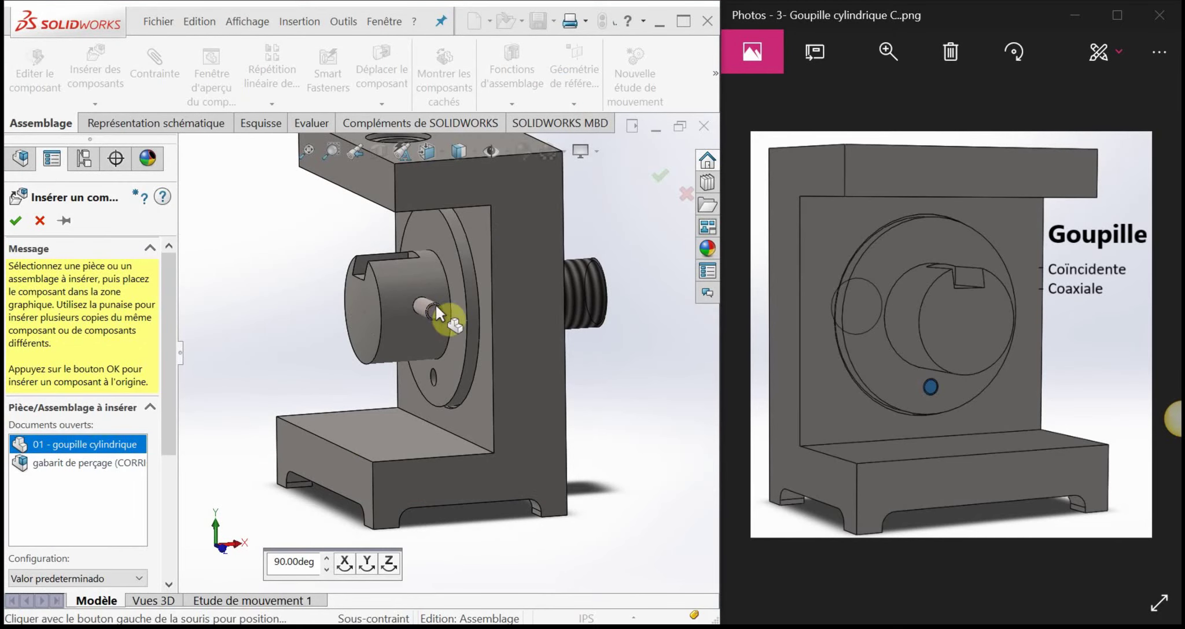
Step: Place the goupille cylindrique in the open space in front of the base, just below its upper arm
middle_click_drag(501, 246, 460, 428)
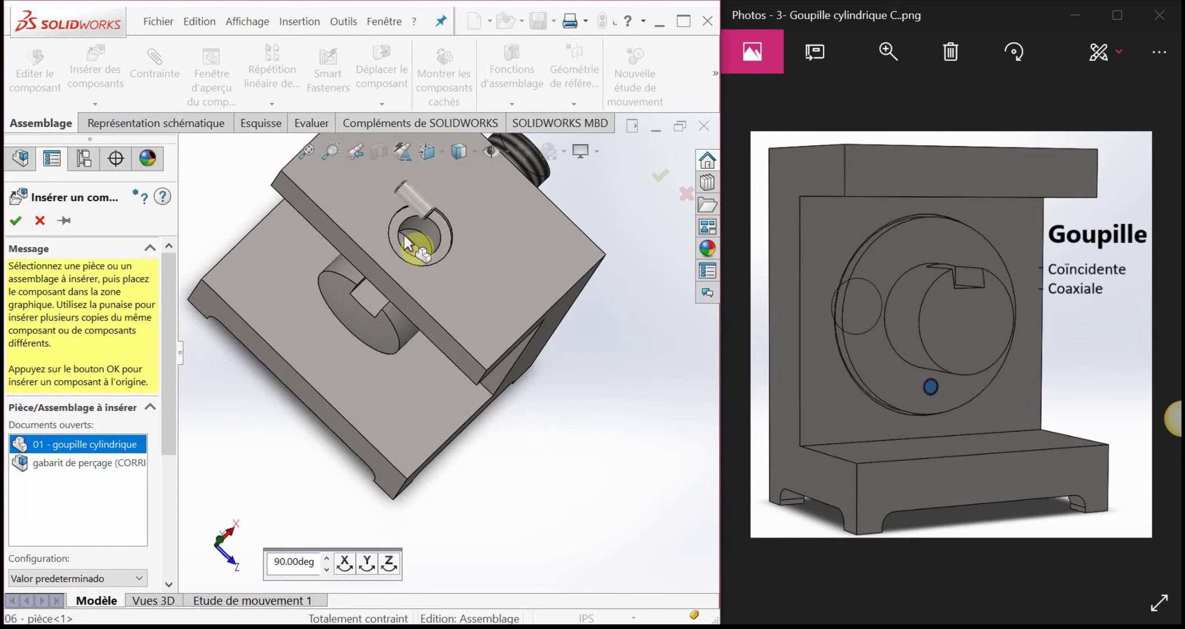
middle_click_drag(467, 308, 500, 325)
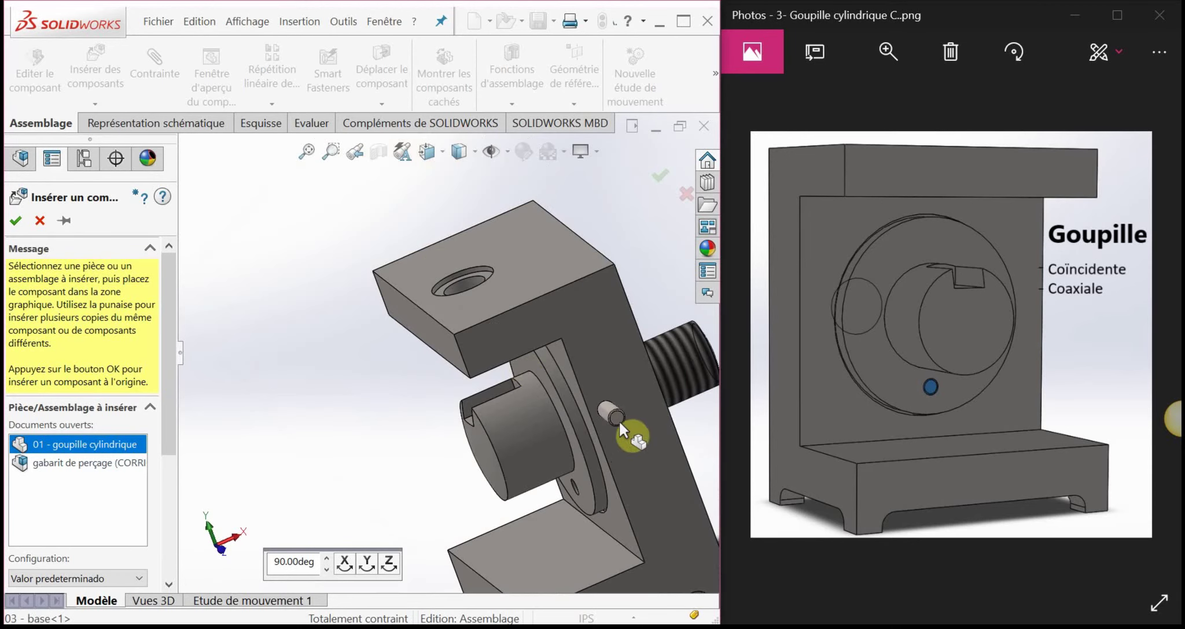
middle_click_drag(619, 420, 682, 434)
middle_click_drag(648, 339, 547, 442)
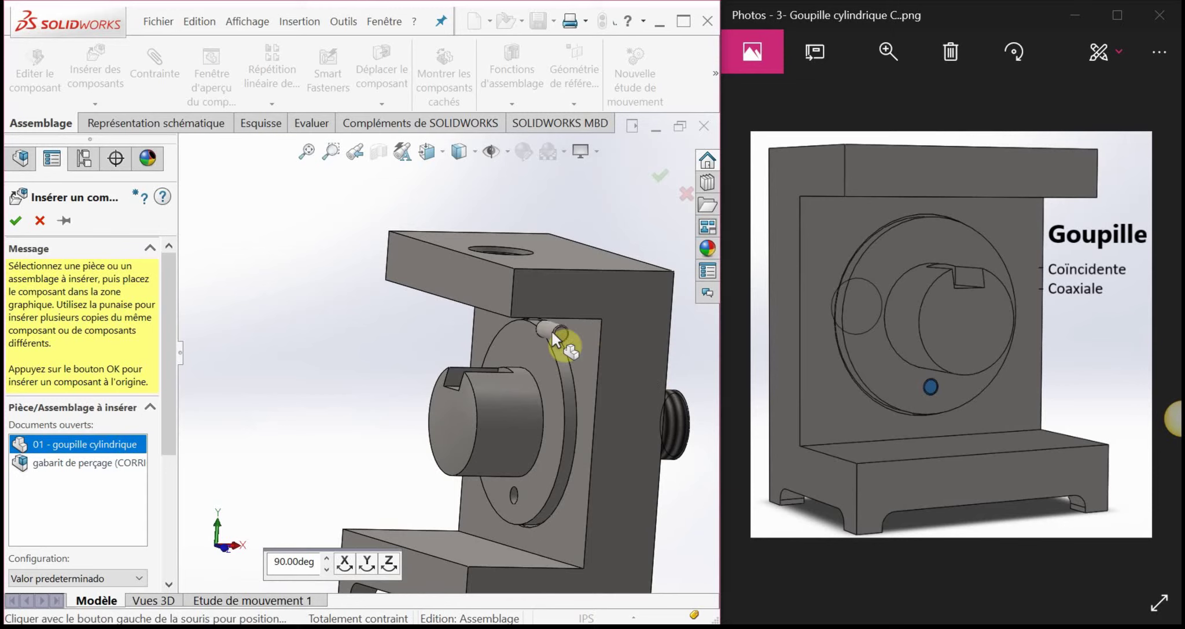
scroll(515, 418, "up", 2)
left_click(383, 352)
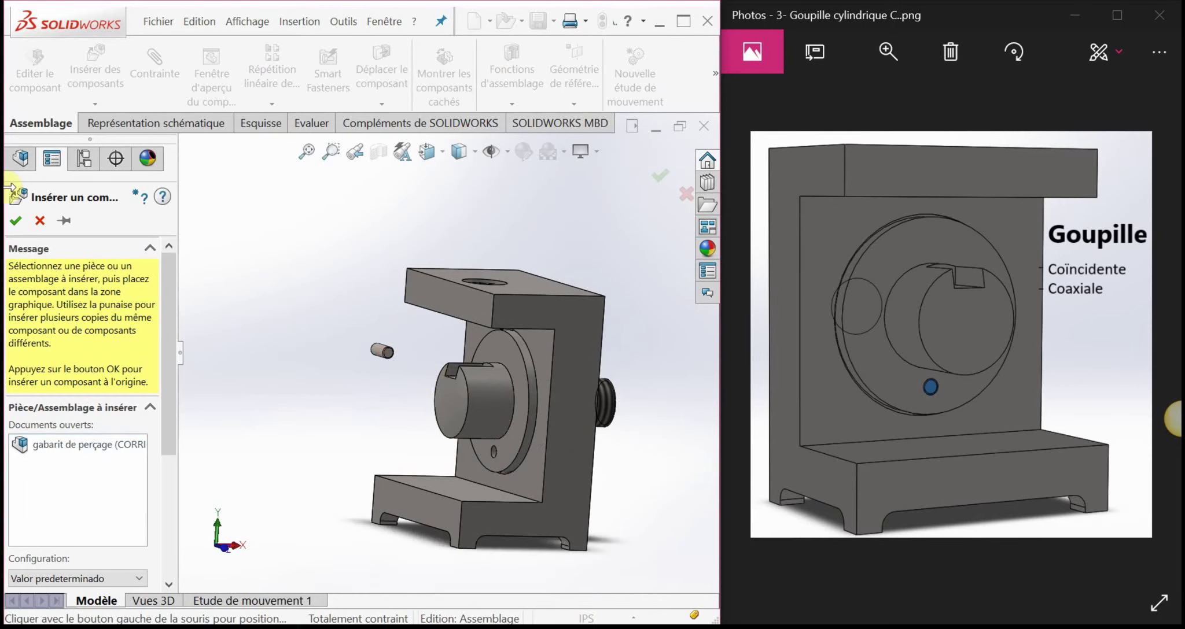
left_click(299, 285)
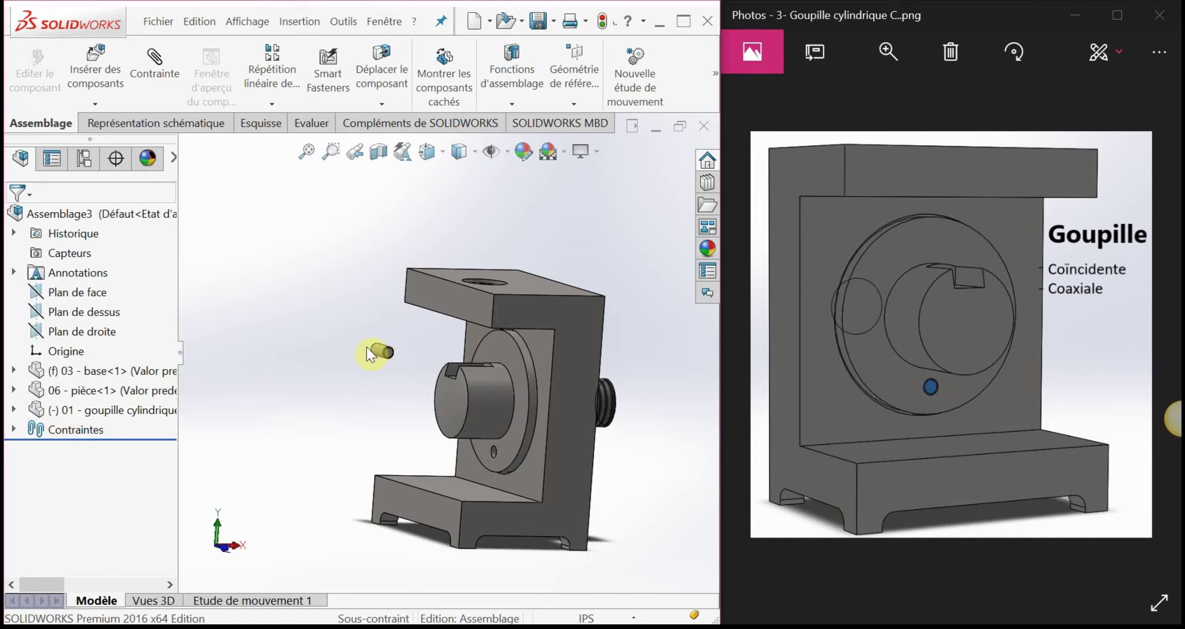
Step: Move the goupille around in open space to check that it is free, and deselect it
scroll(382, 353, "down", 5)
mouse_move(382, 351)
left_mouse_down()
mouse_move(343, 418)
mouse_move(555, 429)
mouse_move(362, 364)
left_mouse_up()
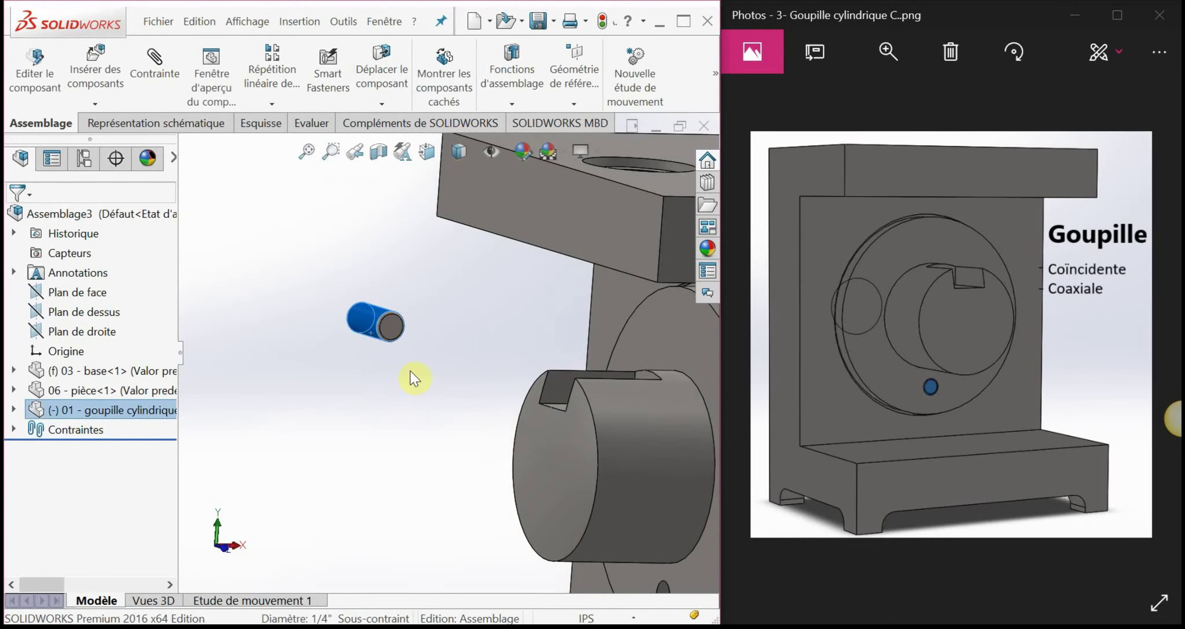
left_click_drag(367, 316, 326, 340)
left_click(382, 427)
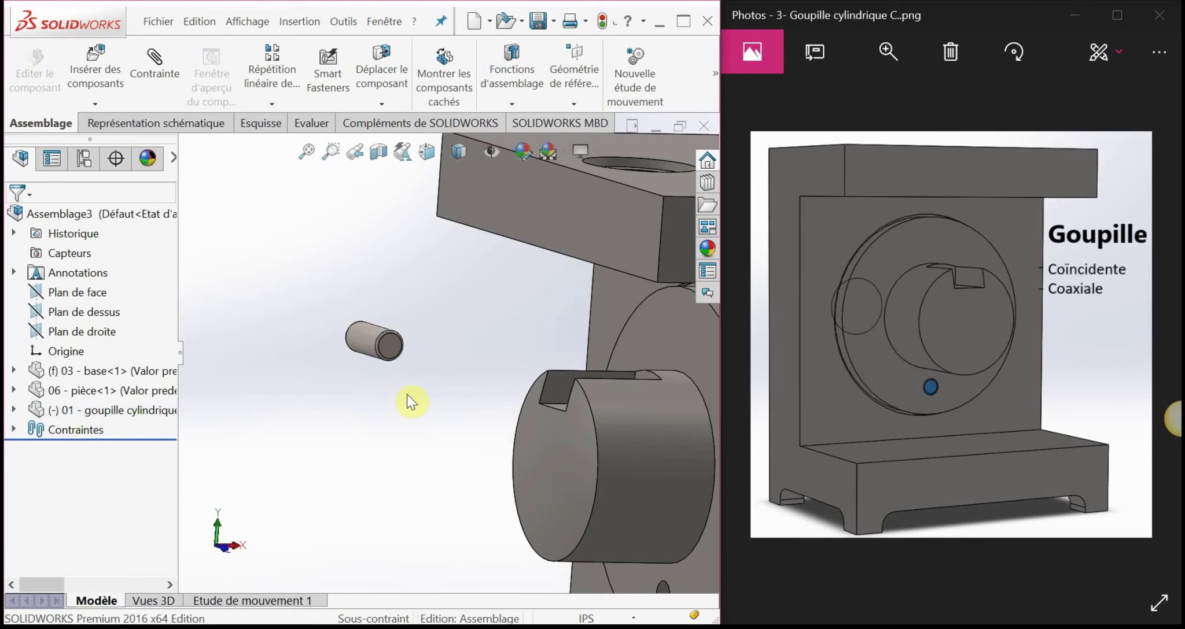
Step: Add a coaxial mate between the goupille's cylindrical face and the inner face of the small 1/4 in hole in the pièce's flange
middle_click_drag(476, 289, 466, 346)
middle_click_drag(528, 367, 530, 325)
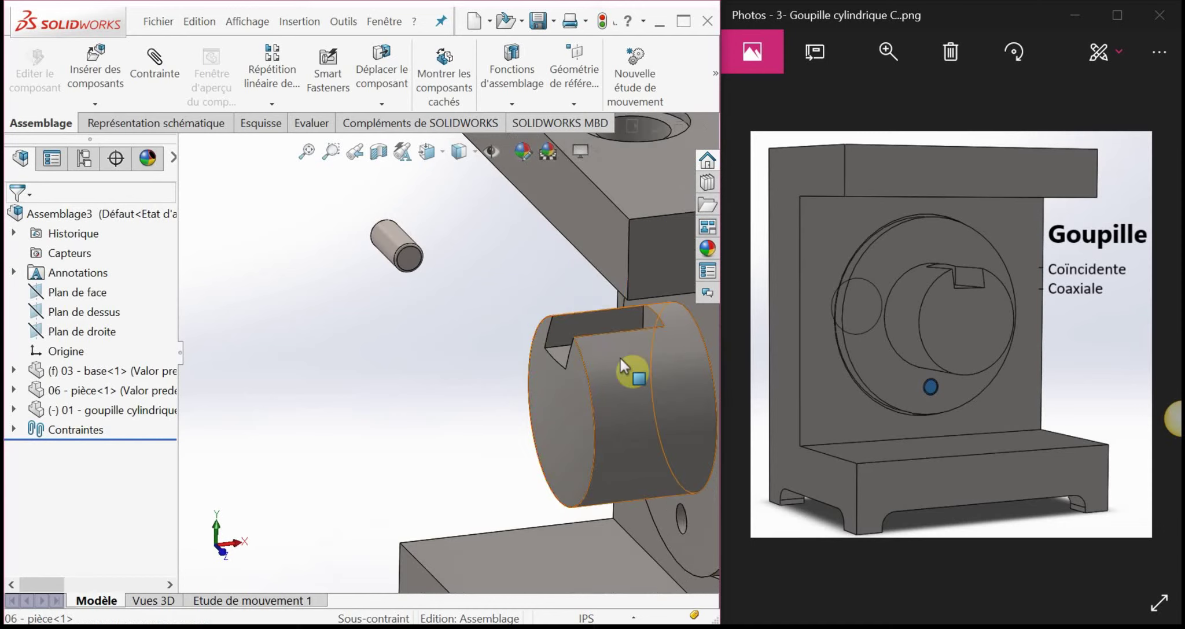
mouse_move(598, 400)
middle_mouse_down()
mouse_move(582, 388)
mouse_move(626, 363)
mouse_move(602, 389)
middle_mouse_up()
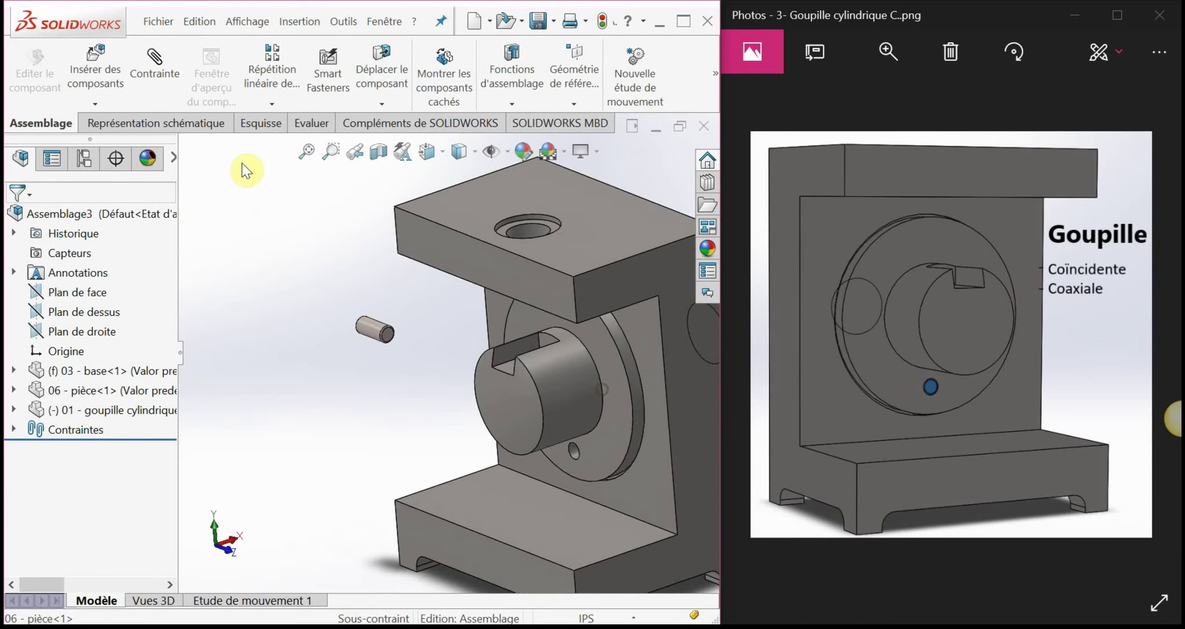
left_click(161, 70)
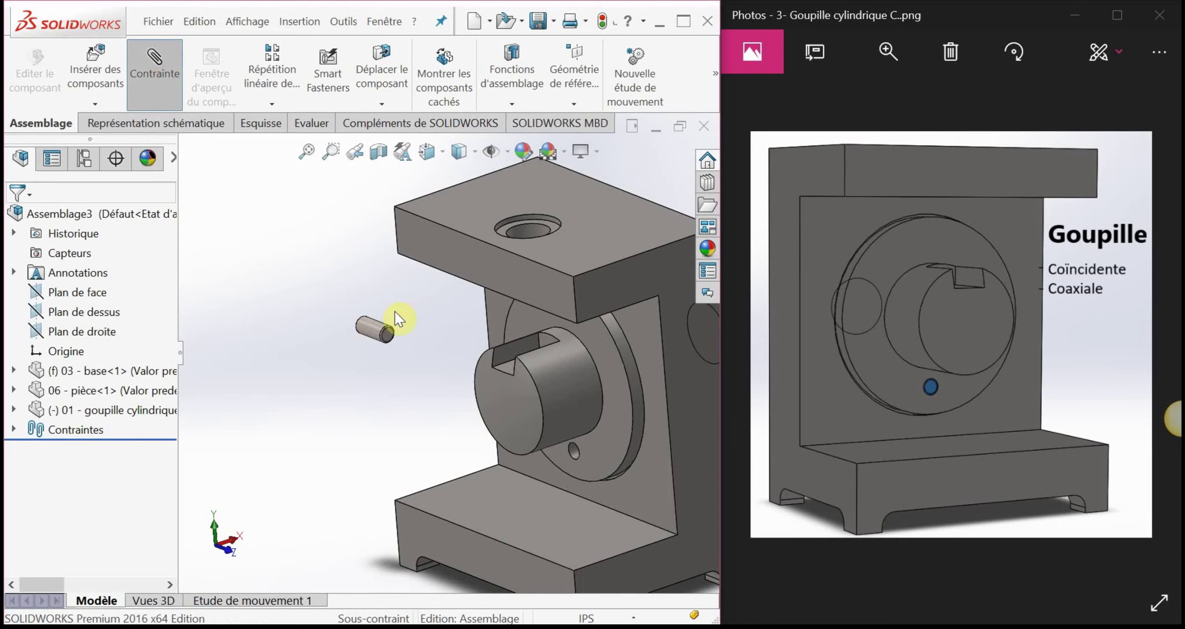
scroll(405, 324, "down", 4)
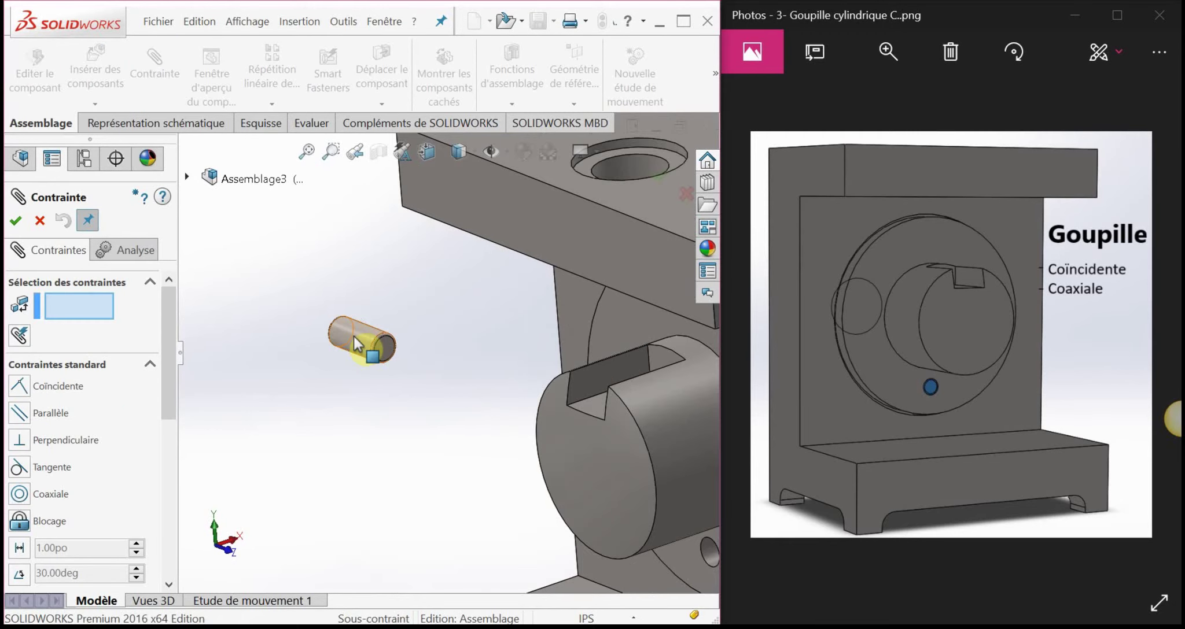
left_click(357, 346)
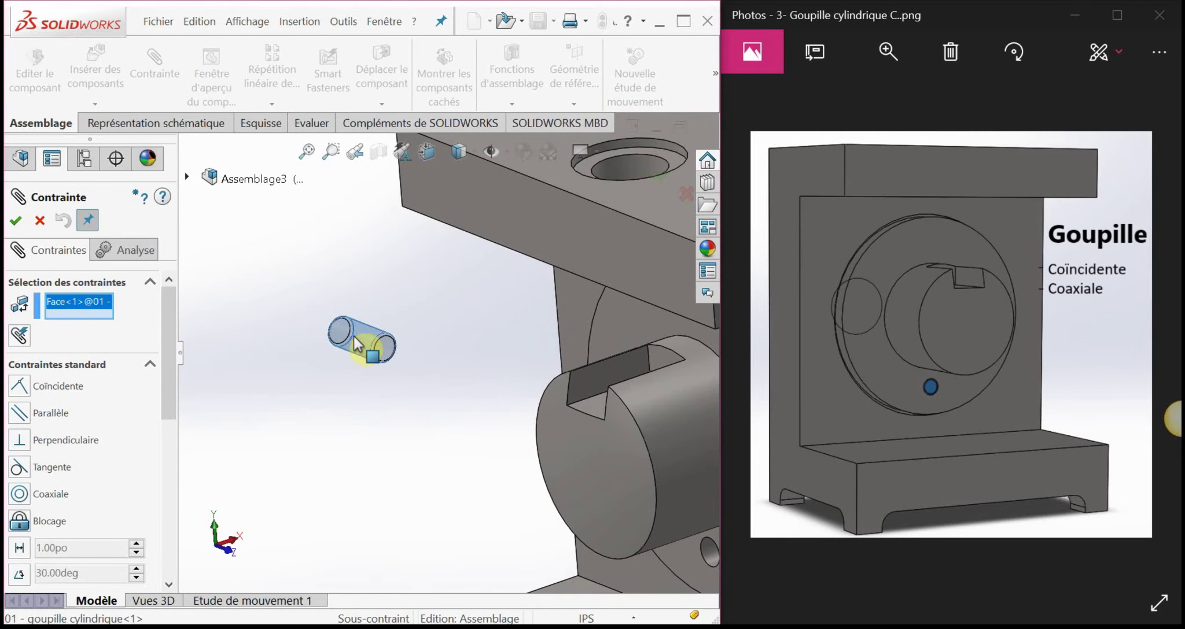
scroll(515, 406, "up", 4)
scroll(535, 422, "down", 6)
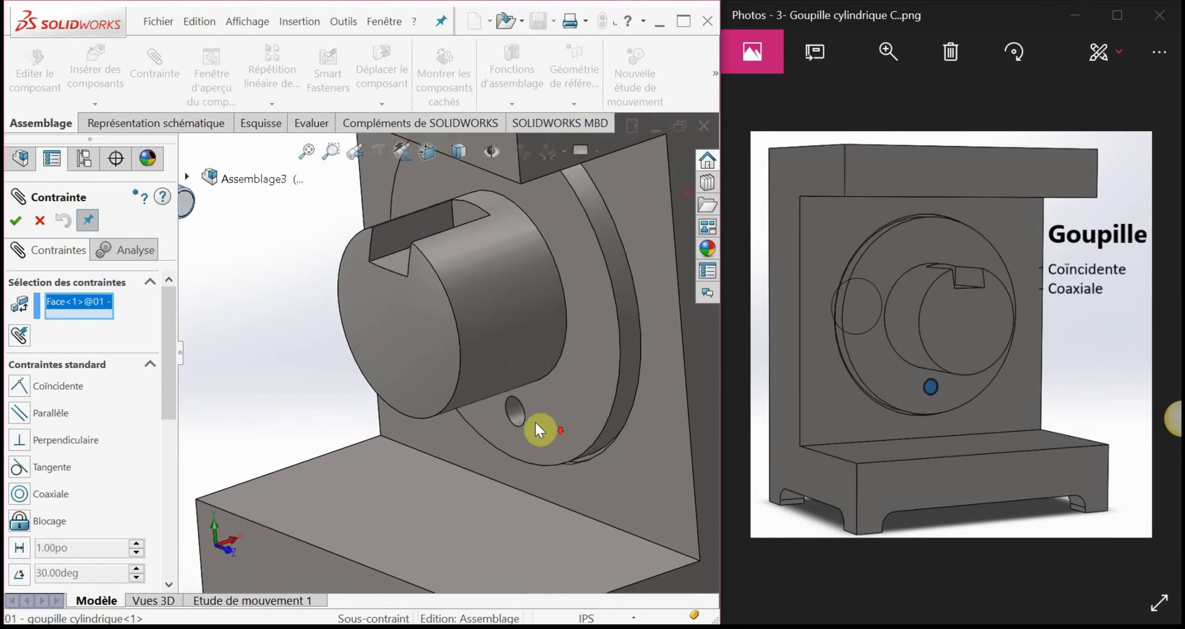
left_click(499, 404)
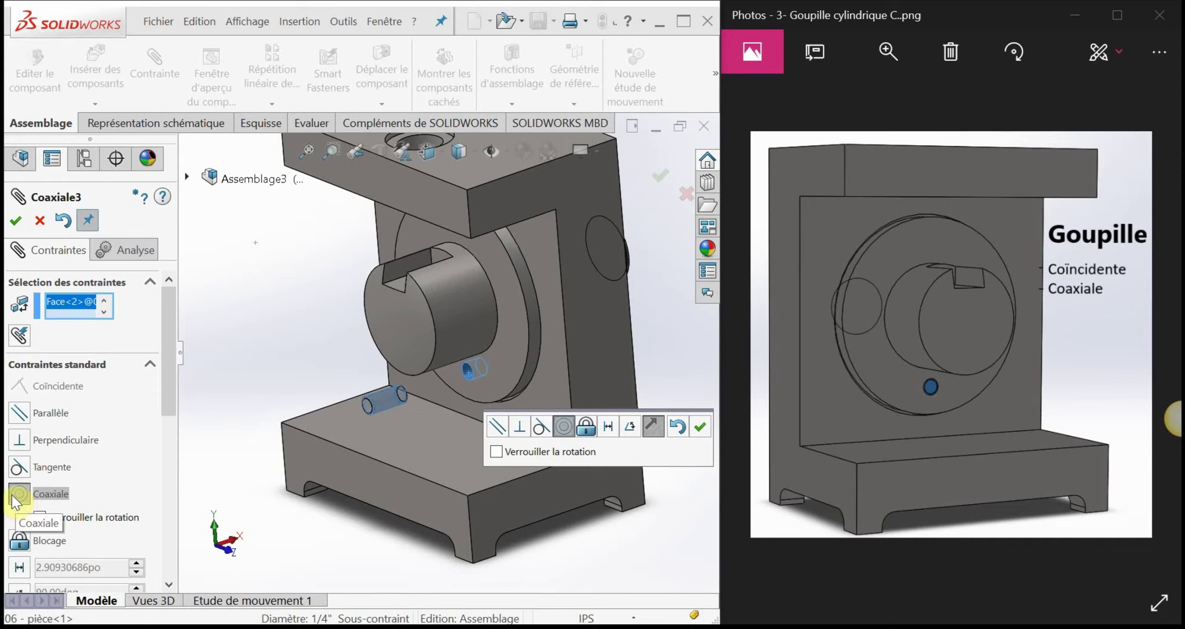
left_click(17, 221)
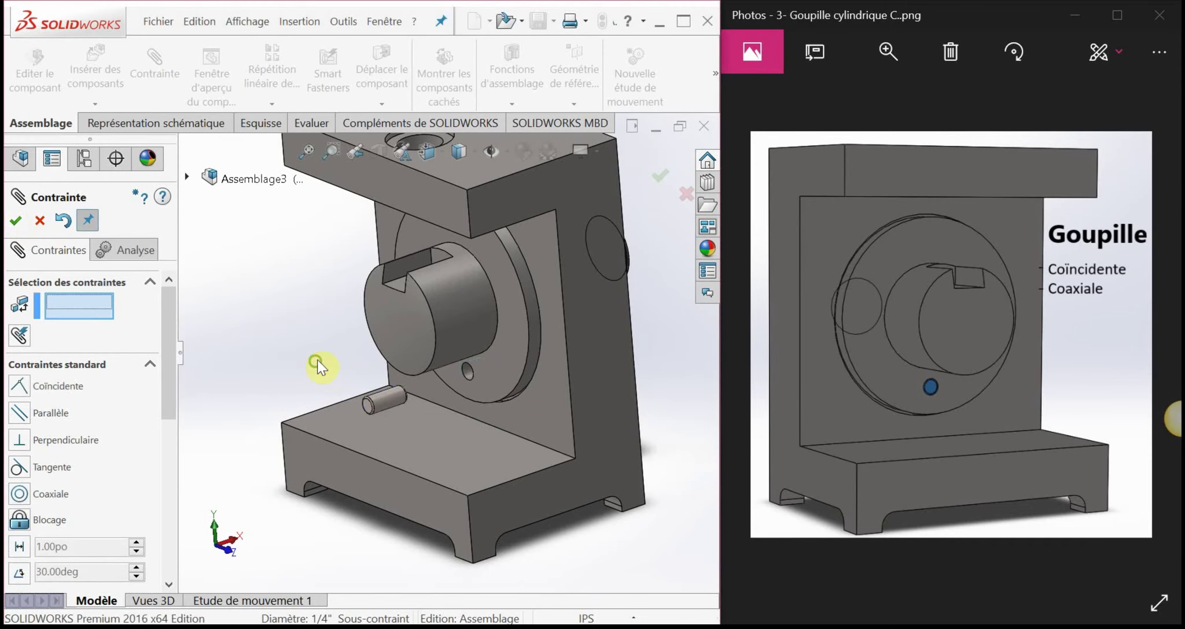
Step: Add a coincident mate between the front face of the pièce's flange and the goupille's front end face, and close the mate command
scroll(399, 376, "down", 5)
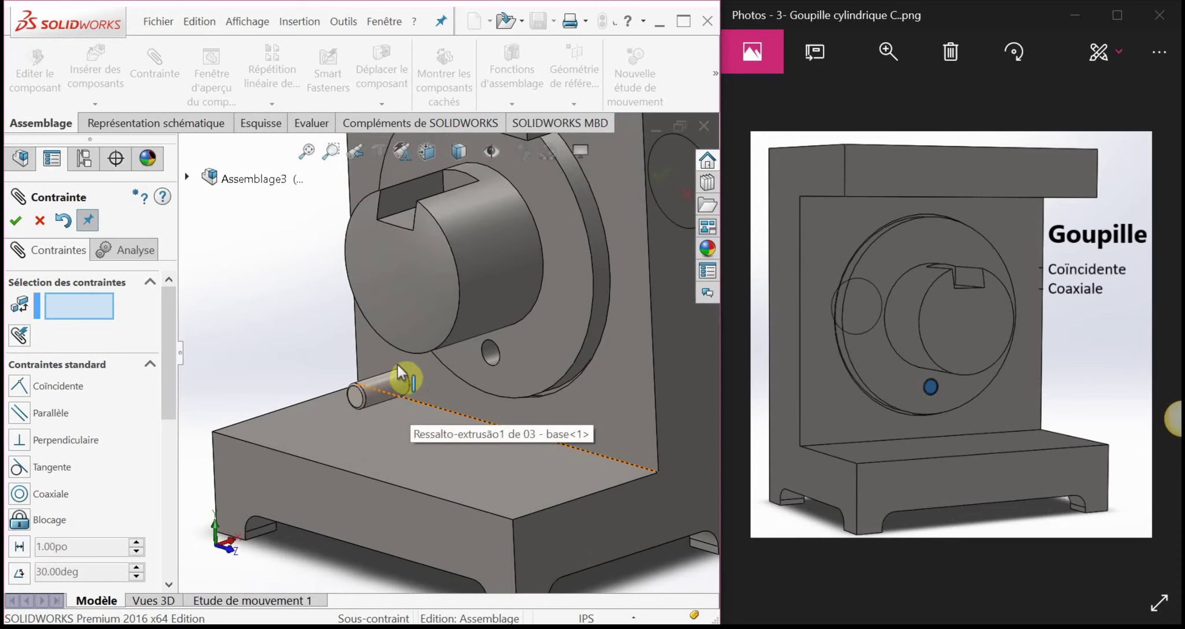
middle_click_drag(399, 373, 431, 344)
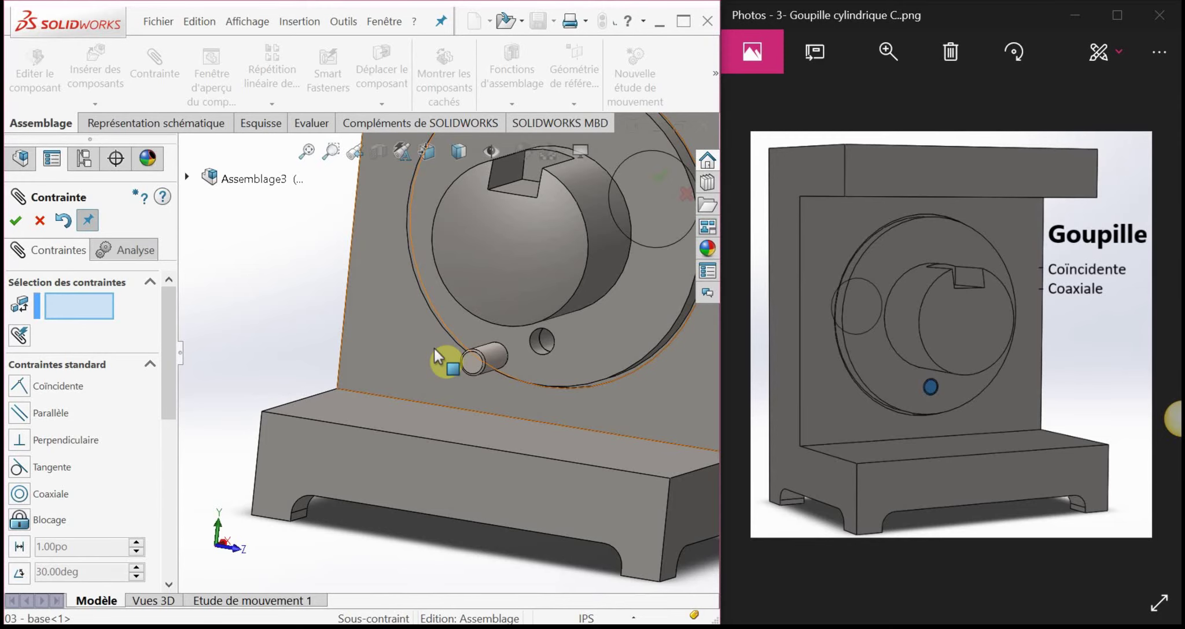
middle_click_drag(594, 362, 624, 365)
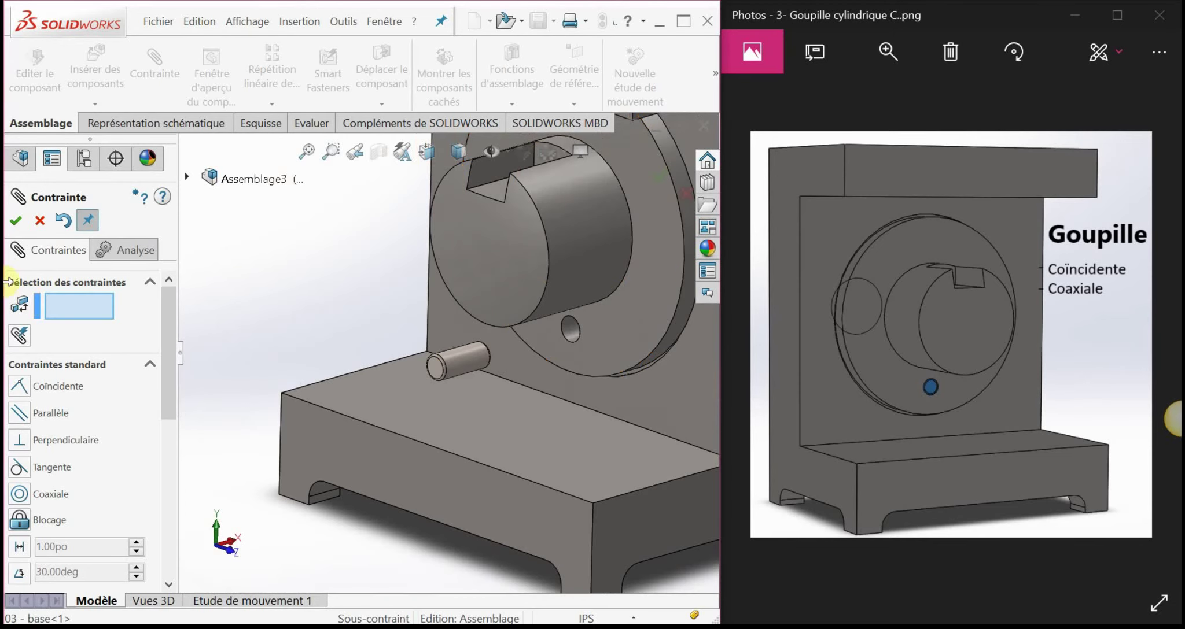
scroll(578, 335, "down", 3)
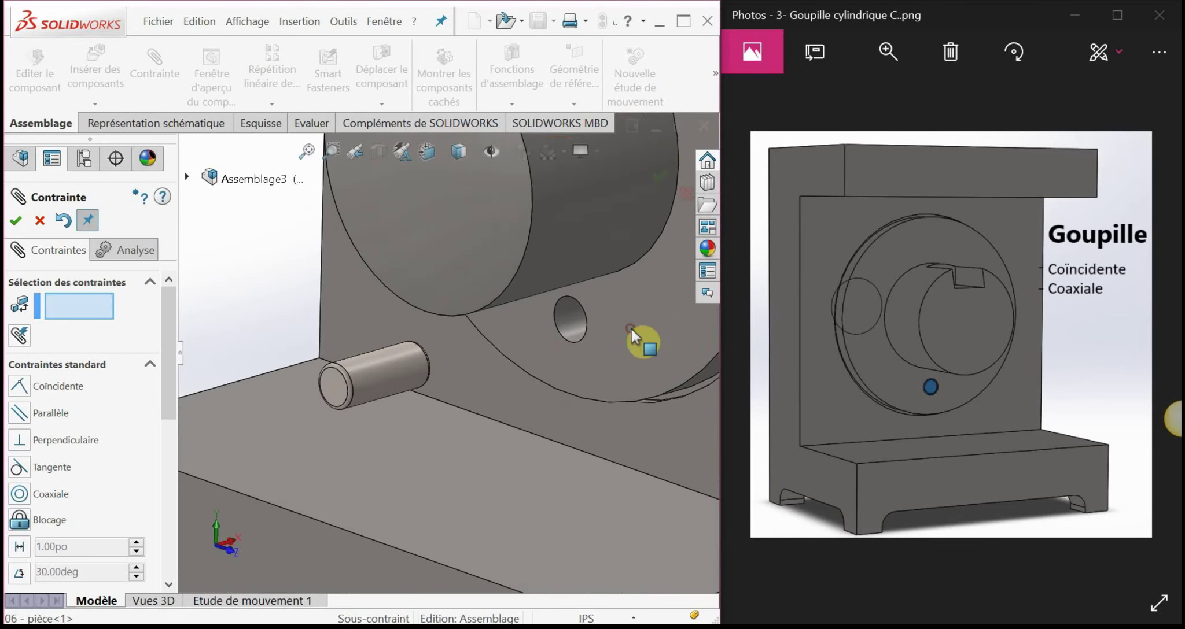
left_click(624, 346)
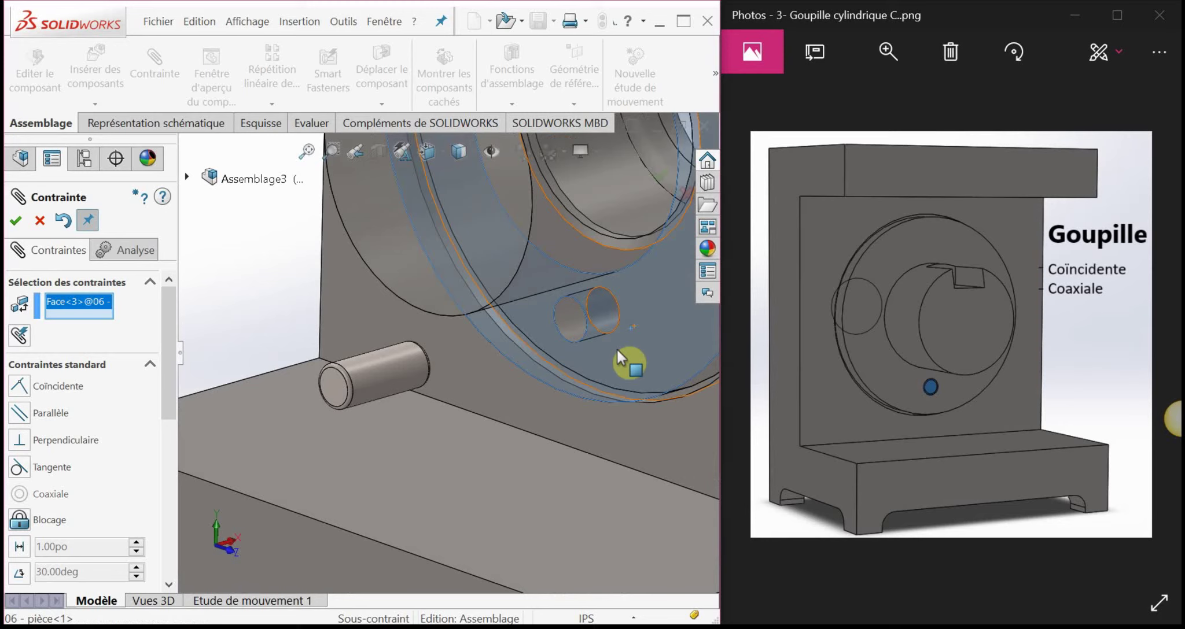
left_click(337, 387)
mouse_move(576, 371)
middle_mouse_down()
mouse_move(553, 368)
mouse_move(596, 361)
middle_mouse_up()
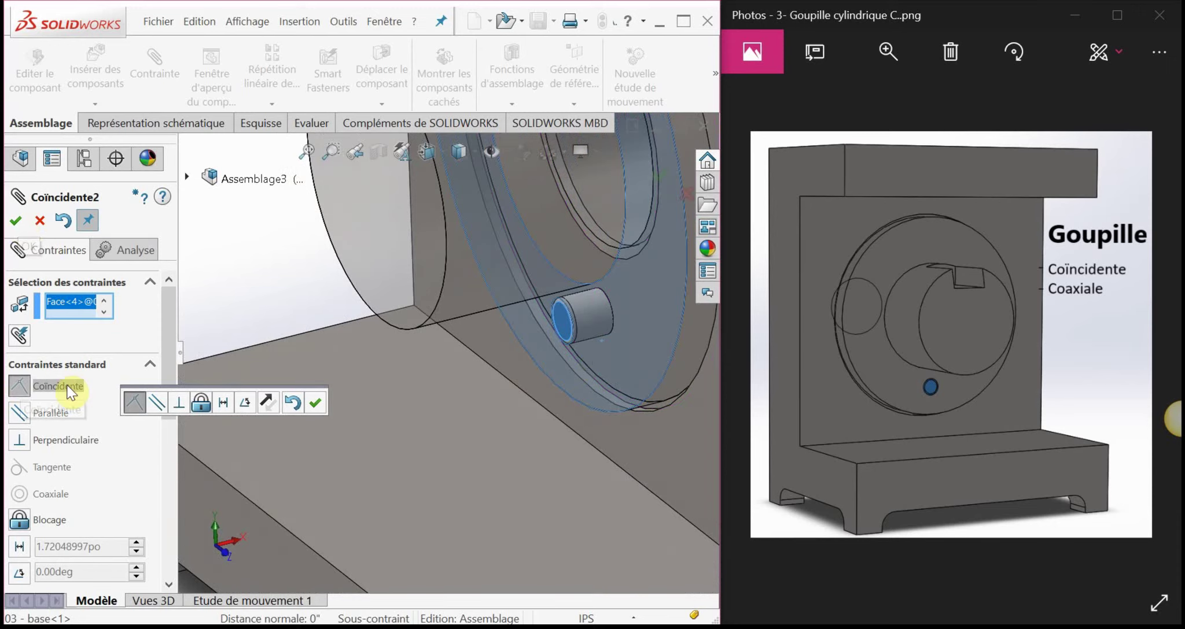
left_click(316, 403)
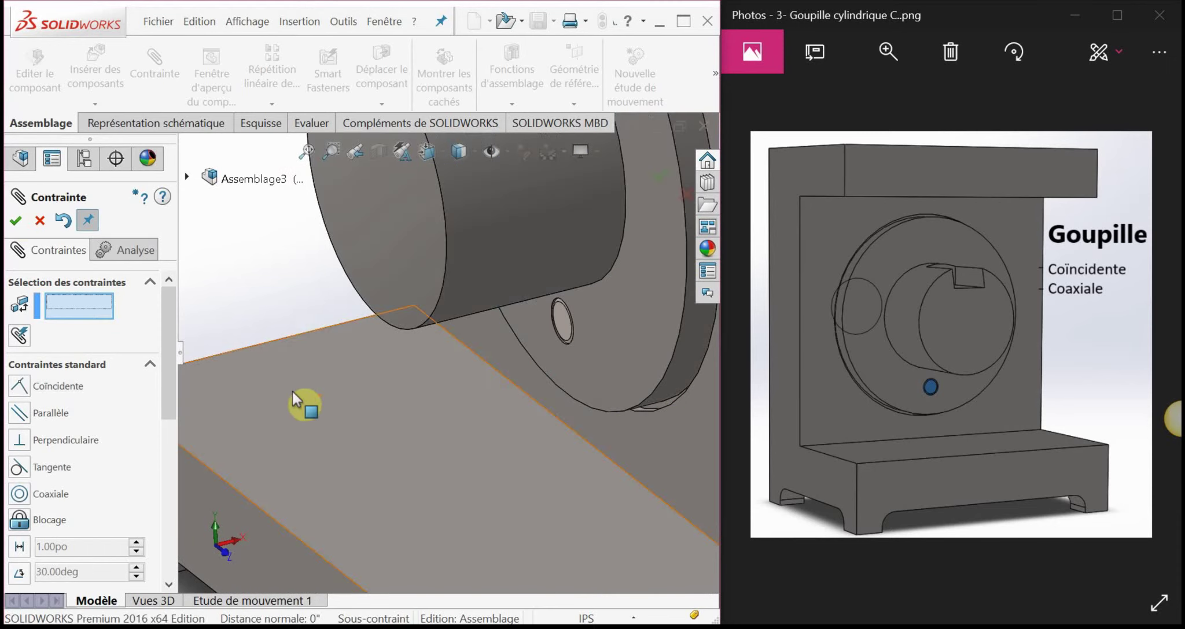
left_click(16, 220)
Step: Bring up the coussinet reference picture and load 02 - coussinet.SLDPRT as the next component to insert
scroll(330, 316, "up", 3)
scroll(445, 301, "up", 4)
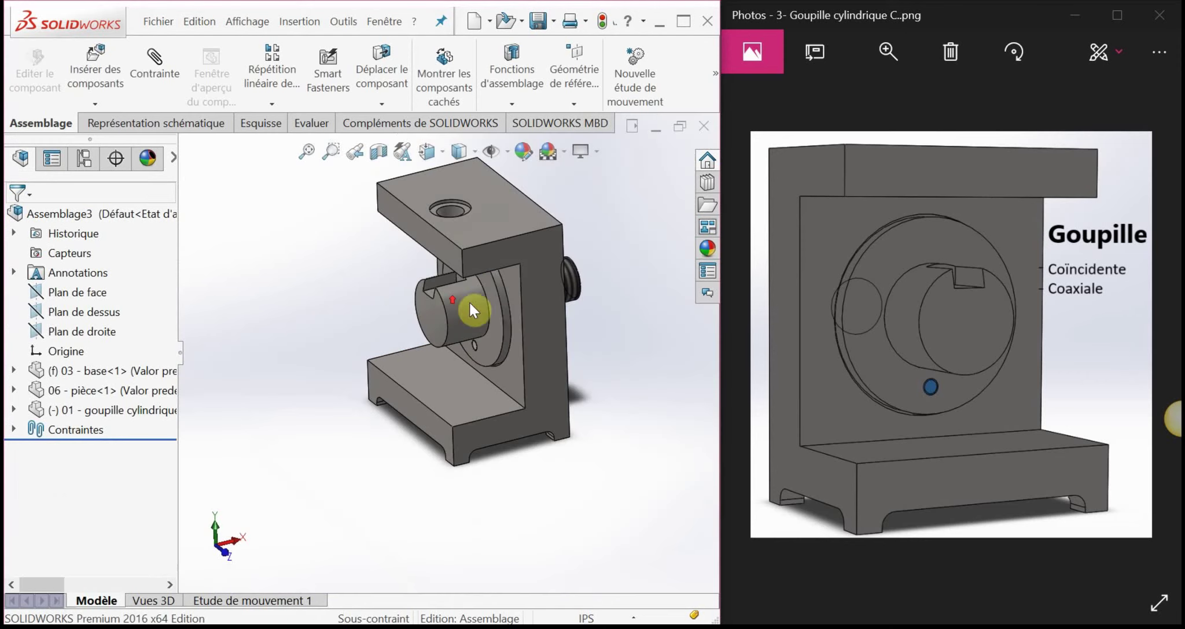
middle_click_drag(533, 335, 548, 329)
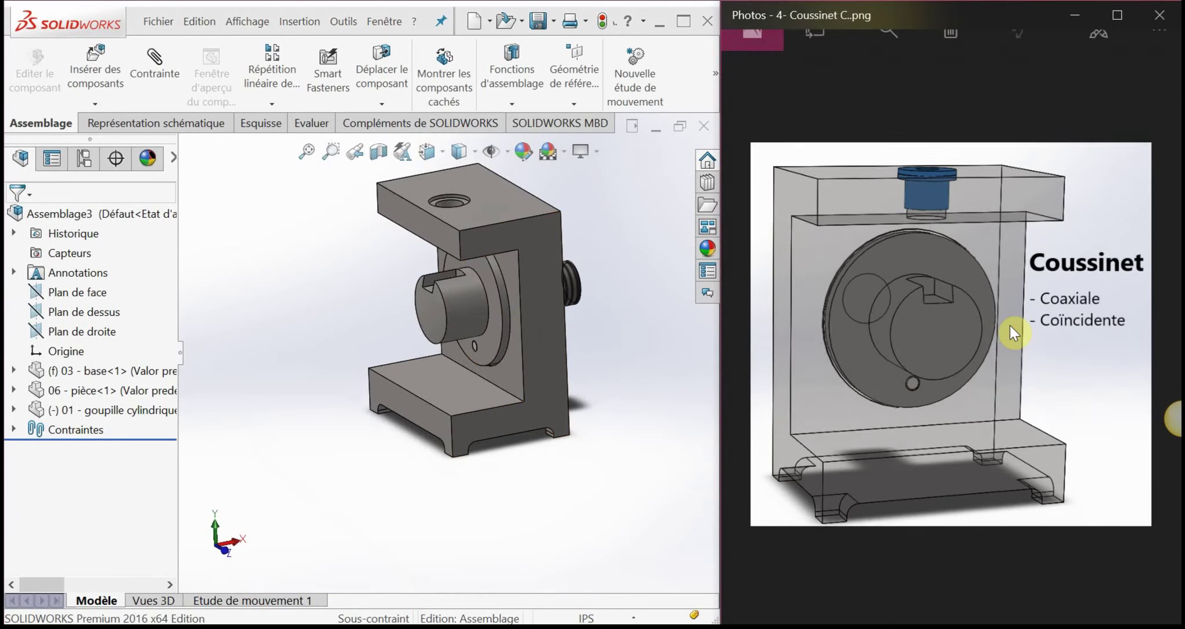
scroll(1010, 326, "down", 1)
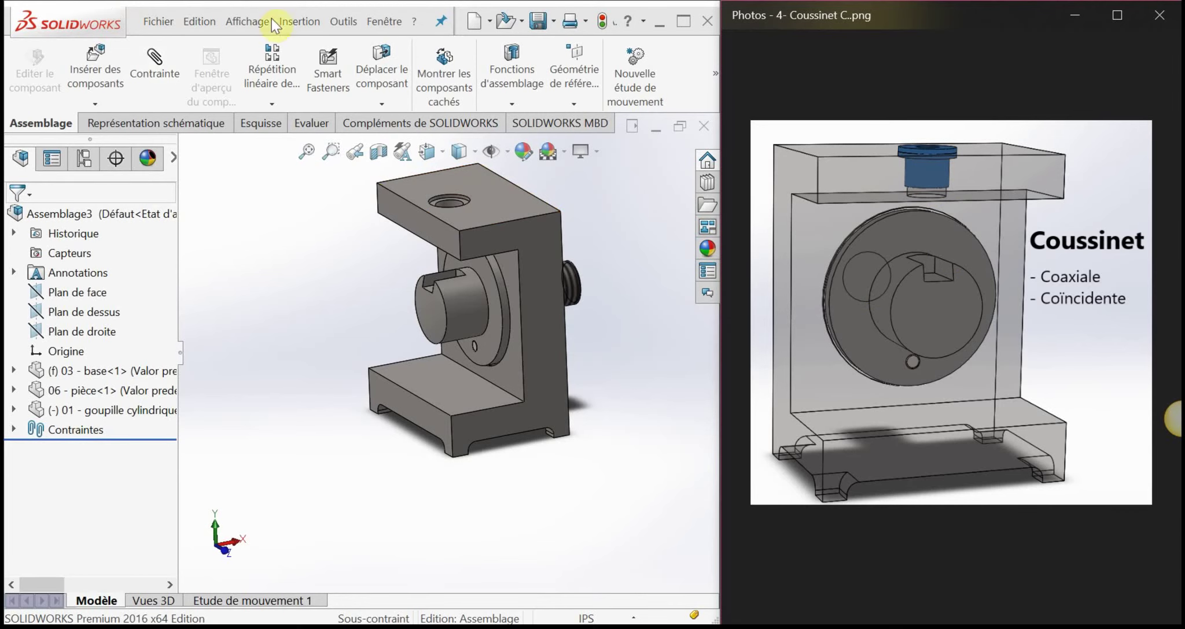
left_click(303, 22)
mouse_move(614, 66)
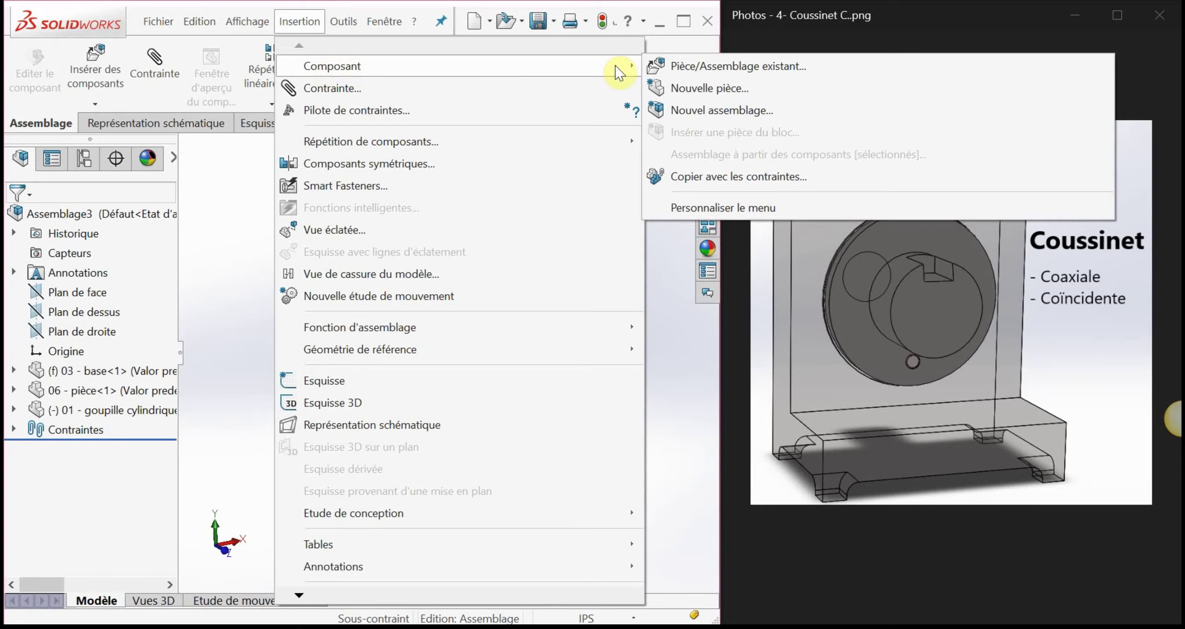
left_click(699, 71)
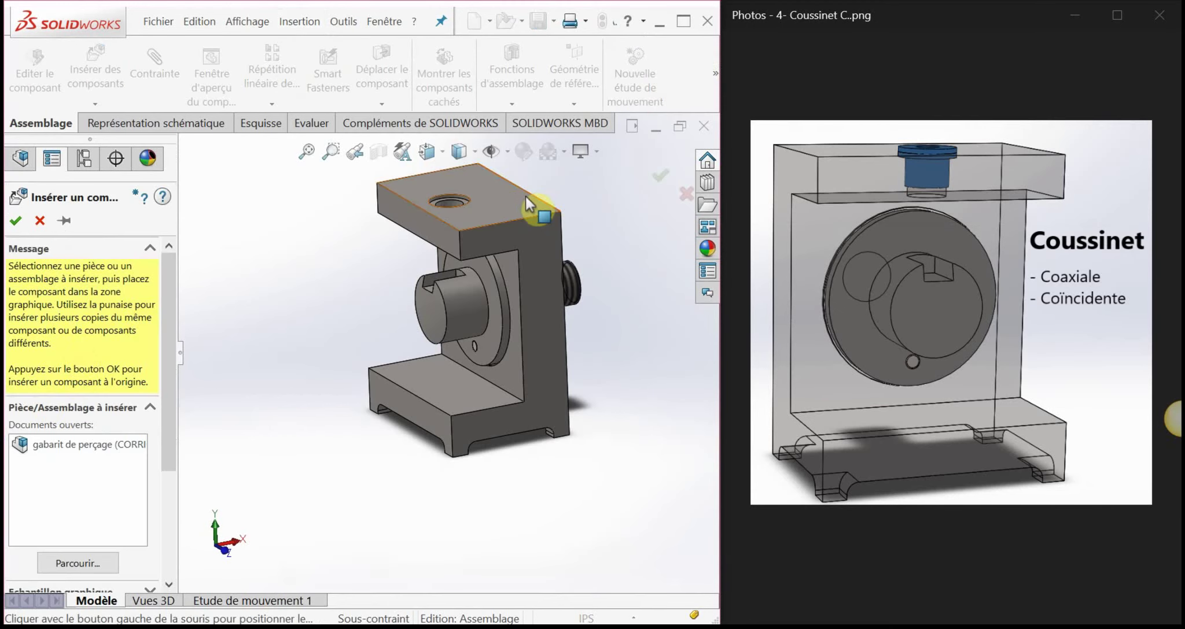
left_click(95, 561)
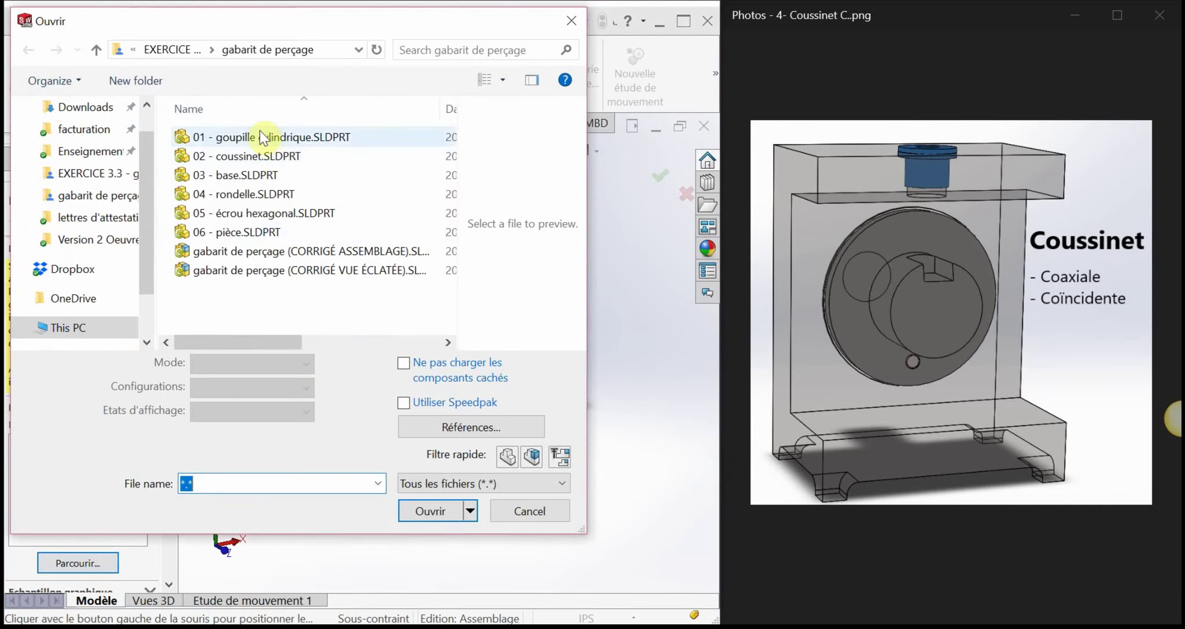
left_click(218, 156)
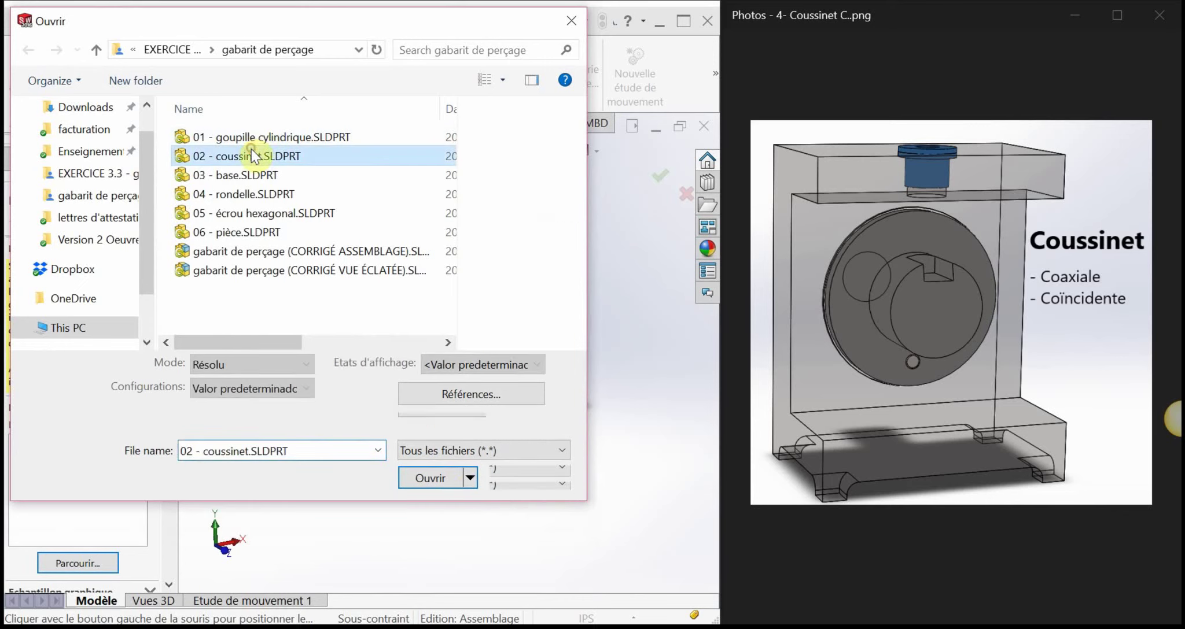
left_click(431, 480)
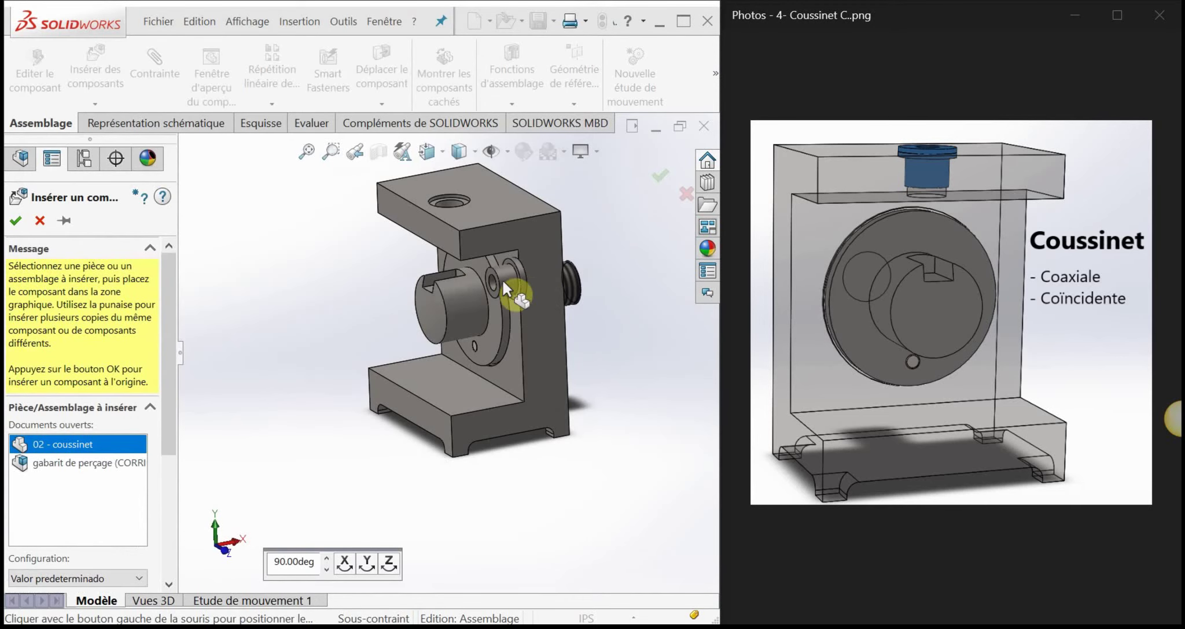
Step: Place the coussinet in the open space in front of the base, beside the pièce, and leave the insert command
middle_click_drag(529, 376, 660, 267)
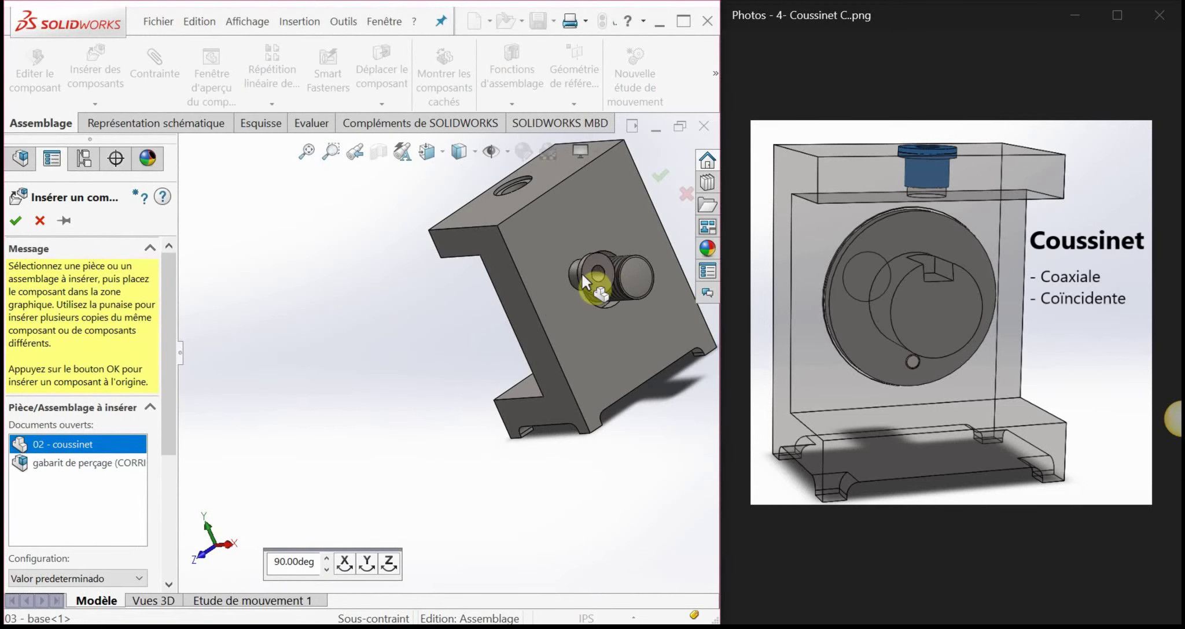
middle_click_drag(431, 290, 497, 292)
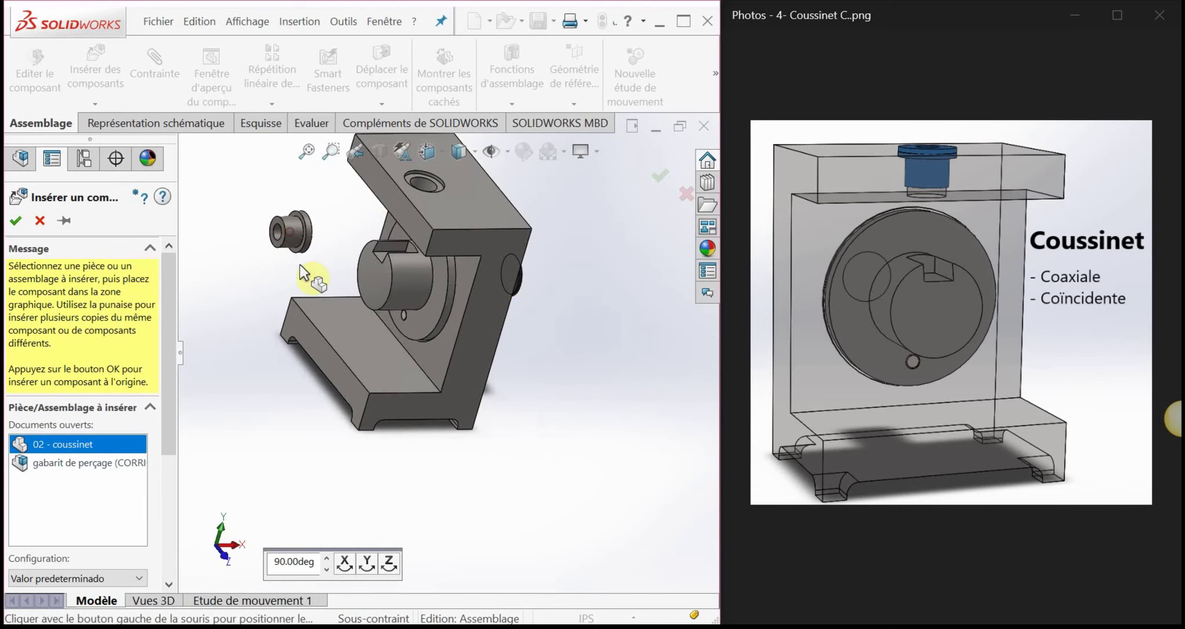
left_click(301, 267)
left_click(40, 222)
middle_click_drag(405, 307, 391, 289)
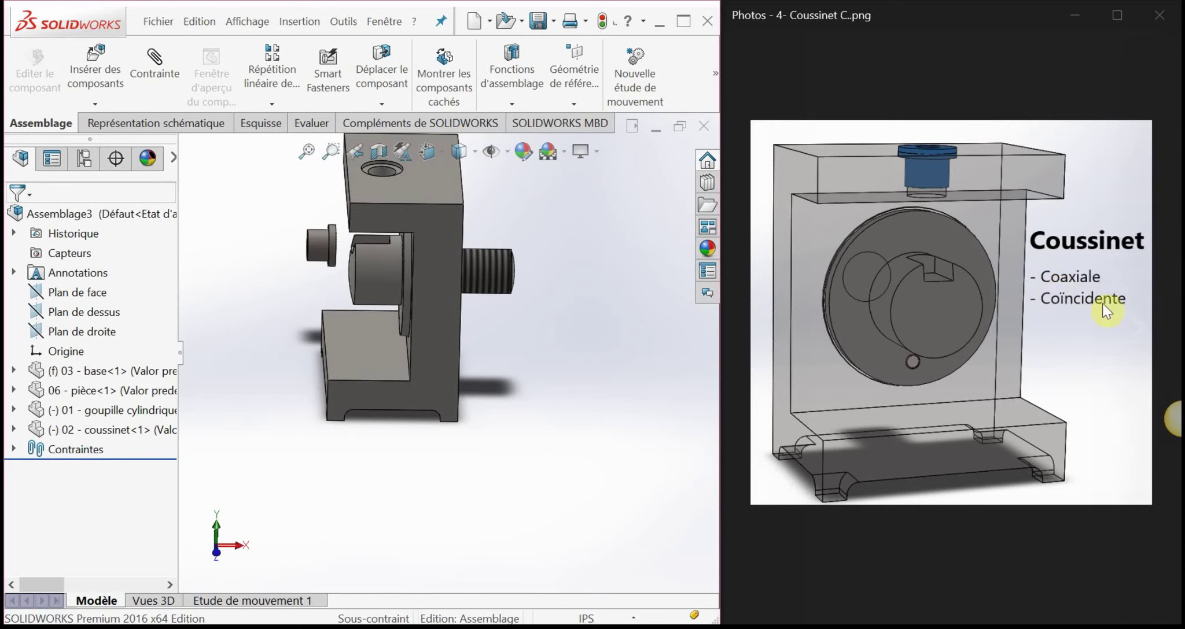
Step: Start a mate and examine the coussinet's body, collar and bore faces in turn as candidates for the coaxial mate
middle_click_drag(519, 277, 441, 329)
left_click(154, 61)
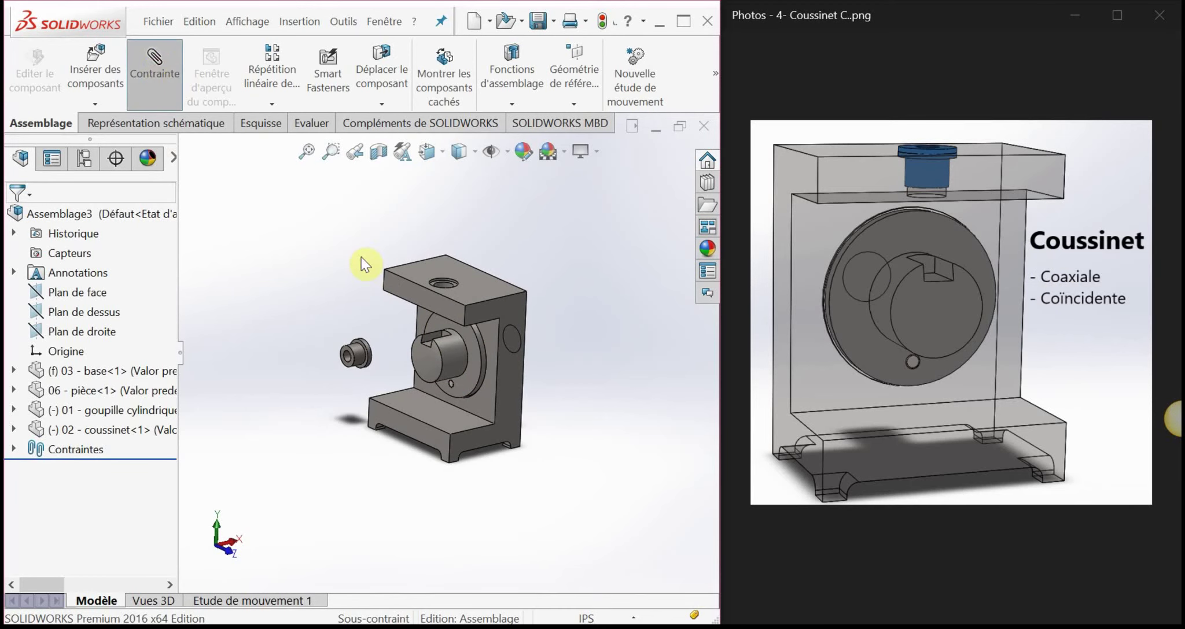
scroll(408, 353, "down", 6)
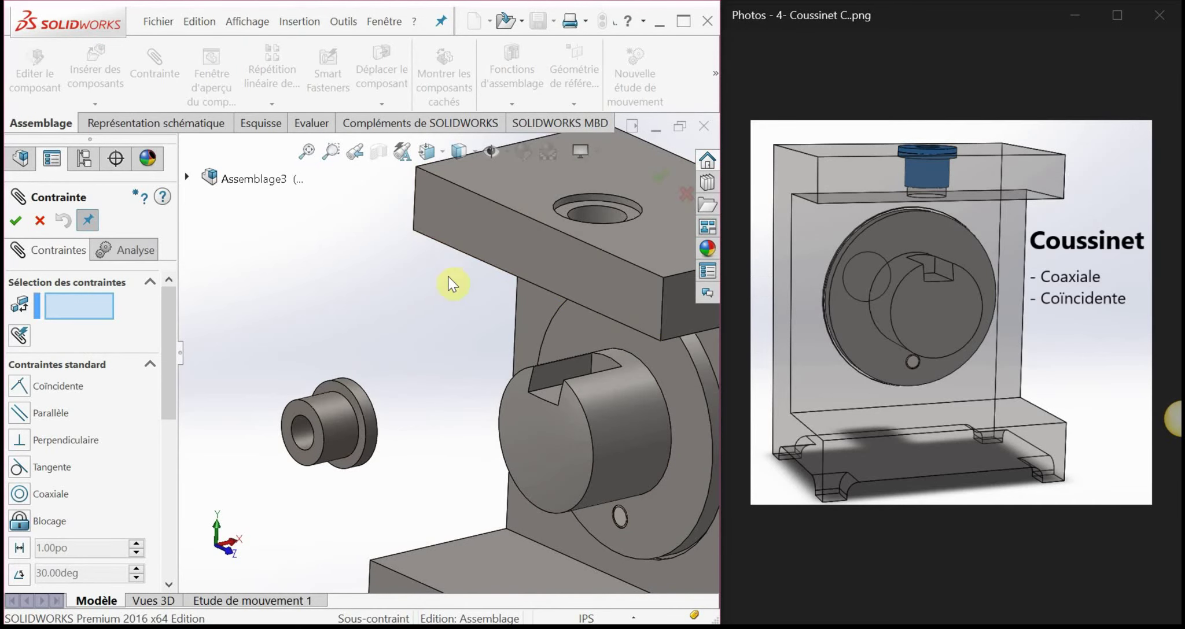
scroll(357, 414, "down", 4)
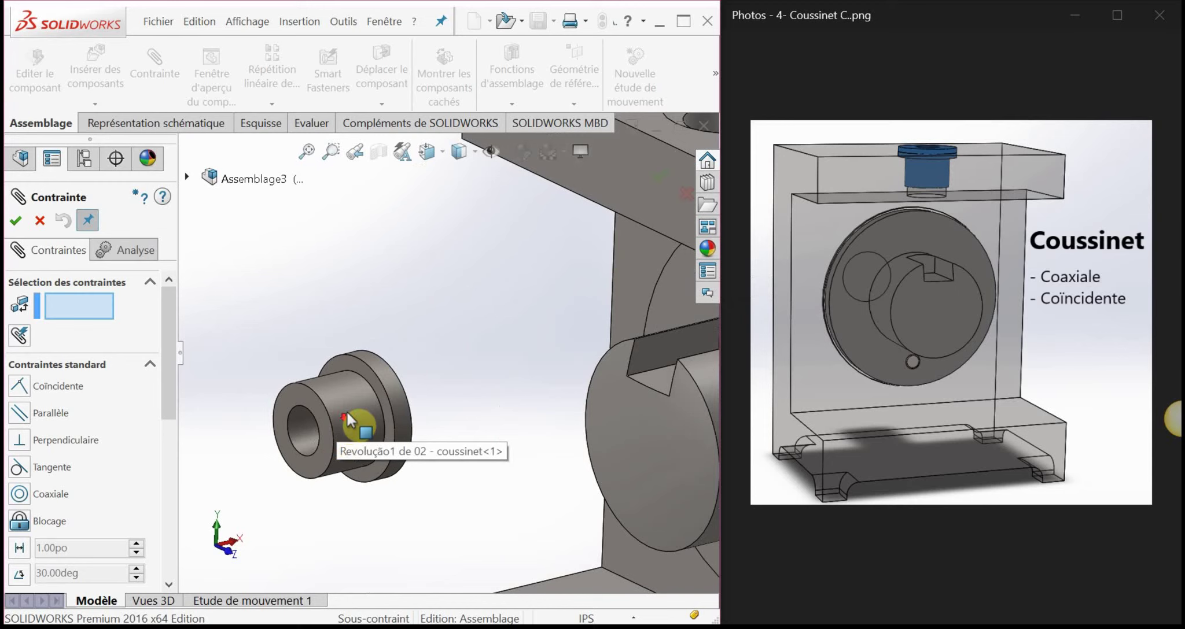
left_click(363, 393)
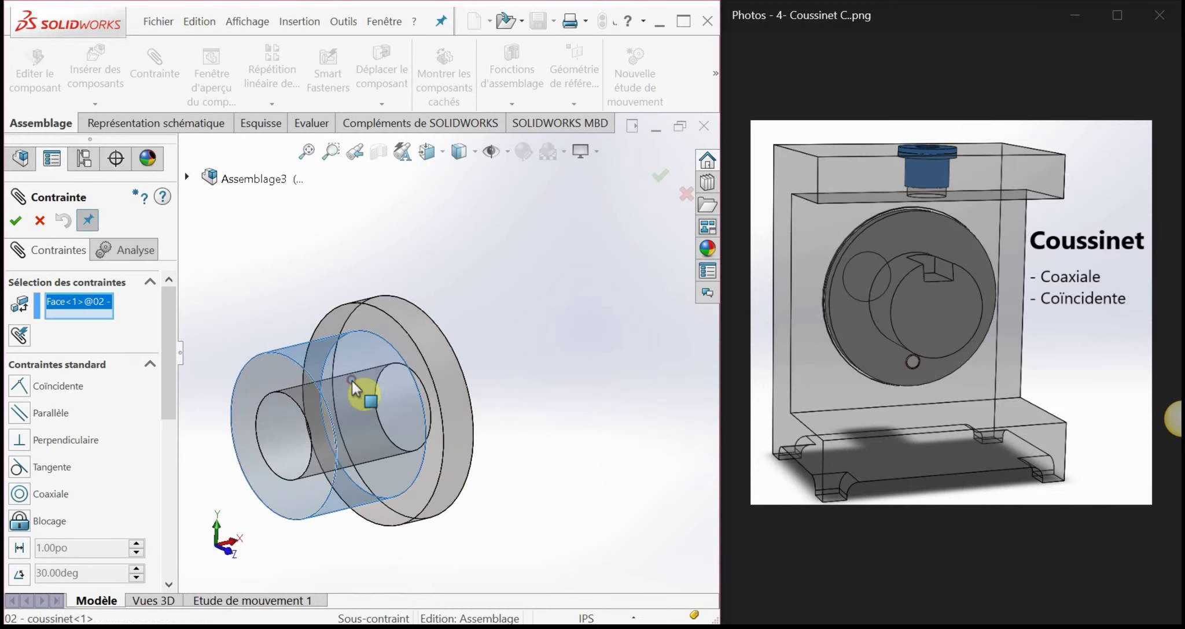
left_click(343, 370)
left_click(440, 350)
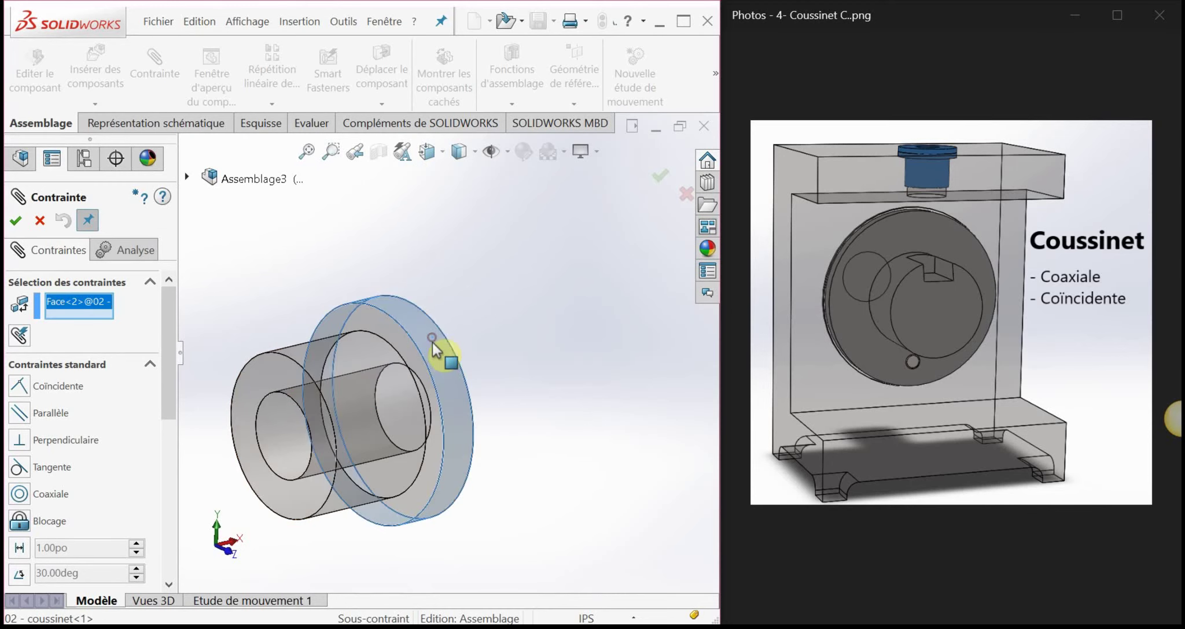
left_click(435, 345)
left_click(284, 432)
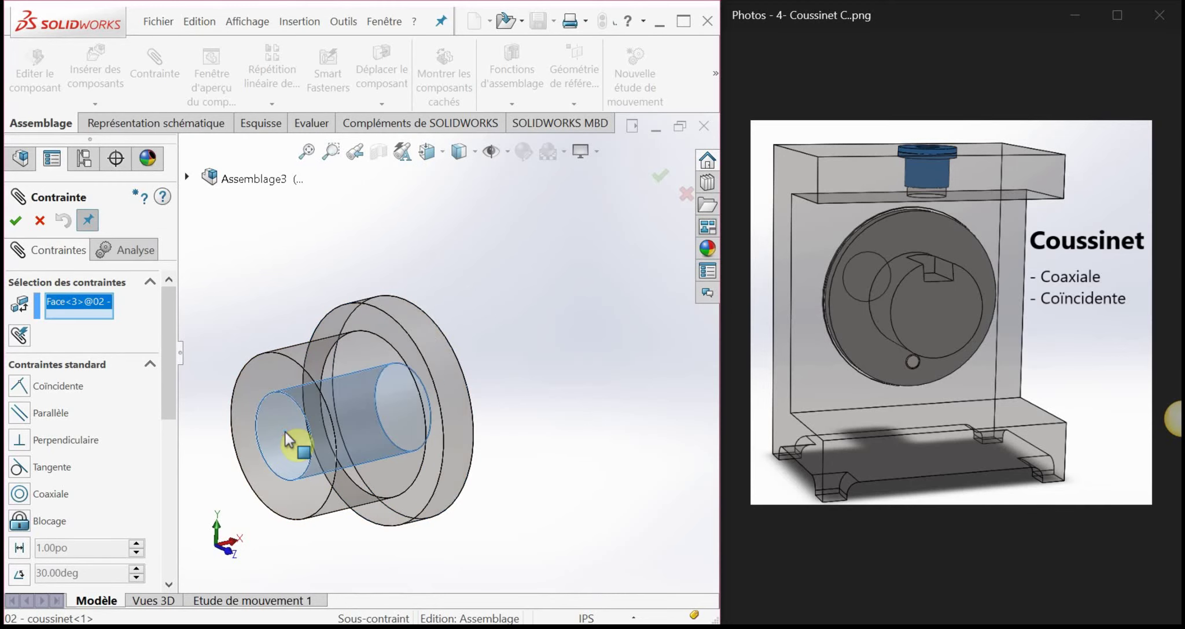
left_click(285, 432)
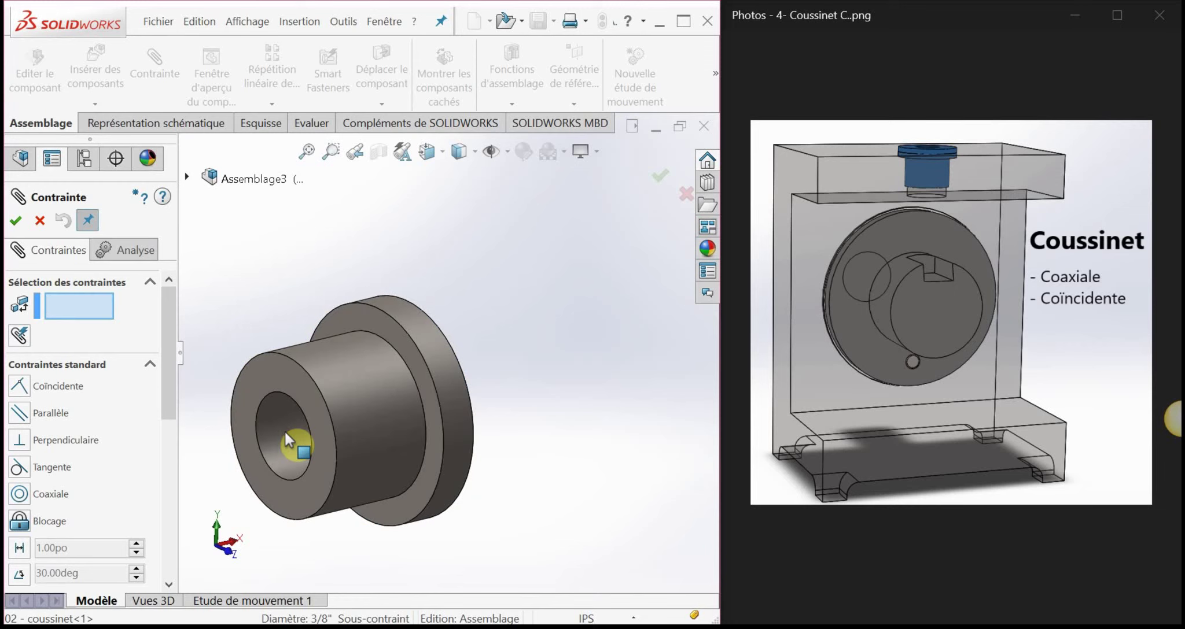
Step: Select the outer cylindrical face of the coussinet's narrow body as the first face of the coaxial mate
left_click(331, 359)
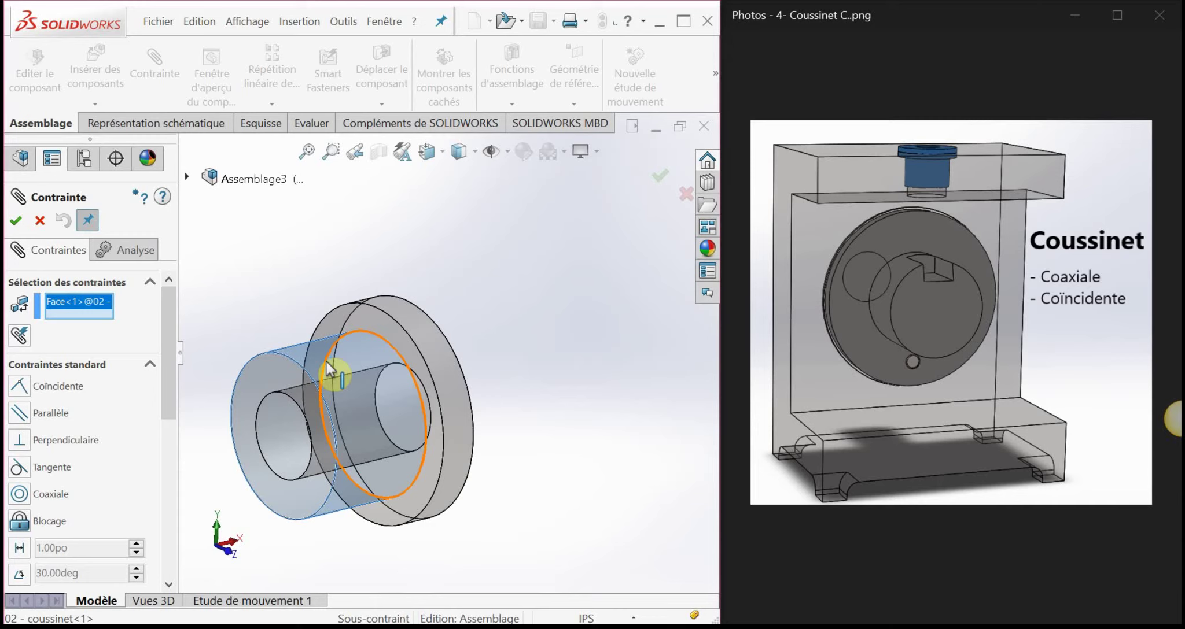
scroll(508, 339, "down", 5)
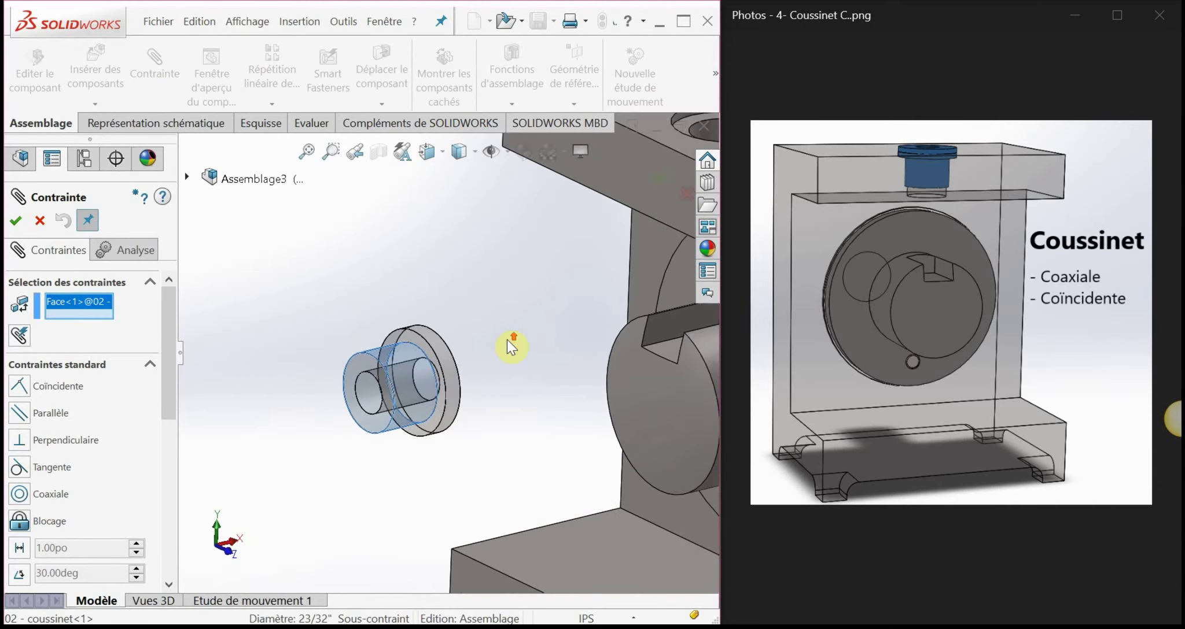
scroll(553, 283, "up", 4)
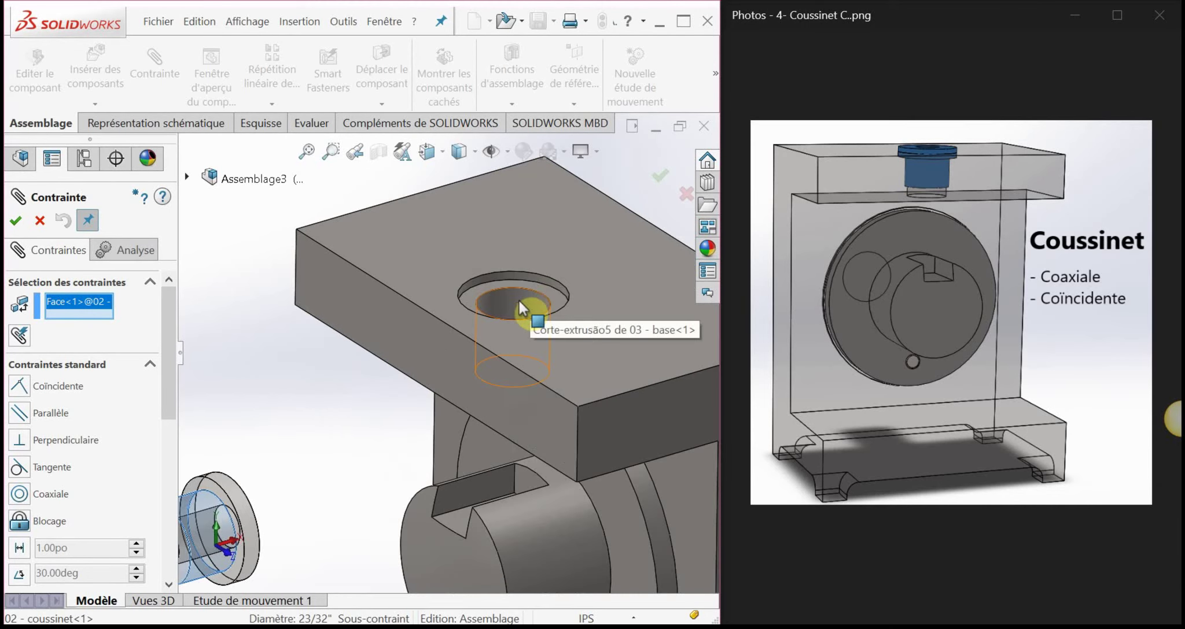
scroll(518, 307, "up", 4)
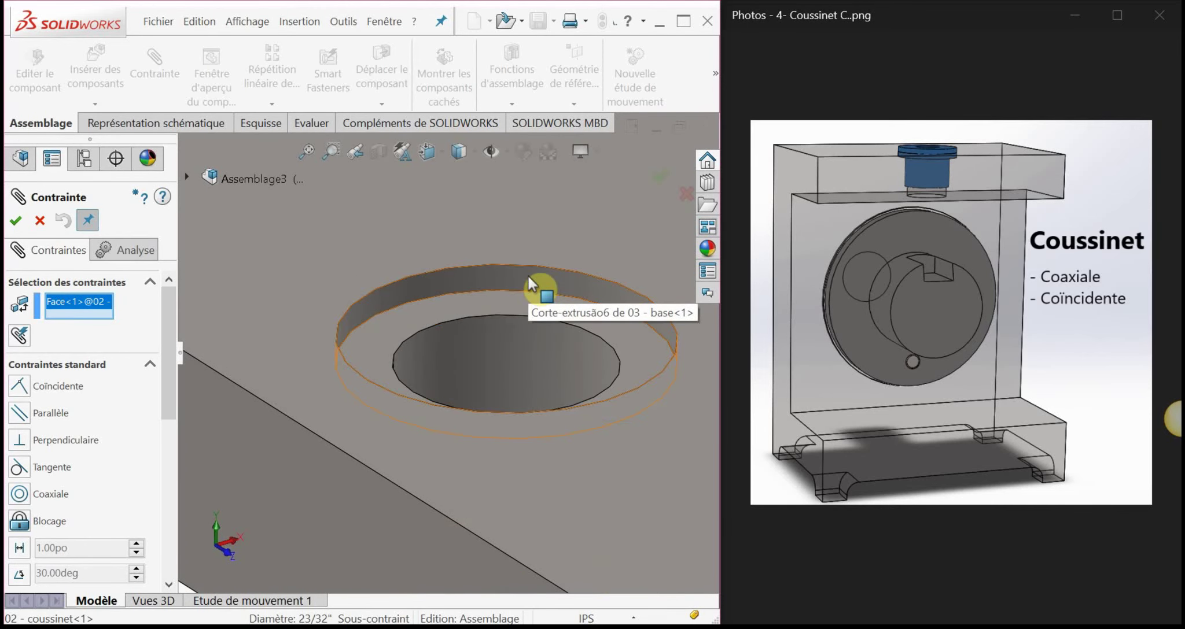
Step: Try the counterbore wall of the hole in the base's upper arm as the second face of the coaxial mate
left_click(574, 288)
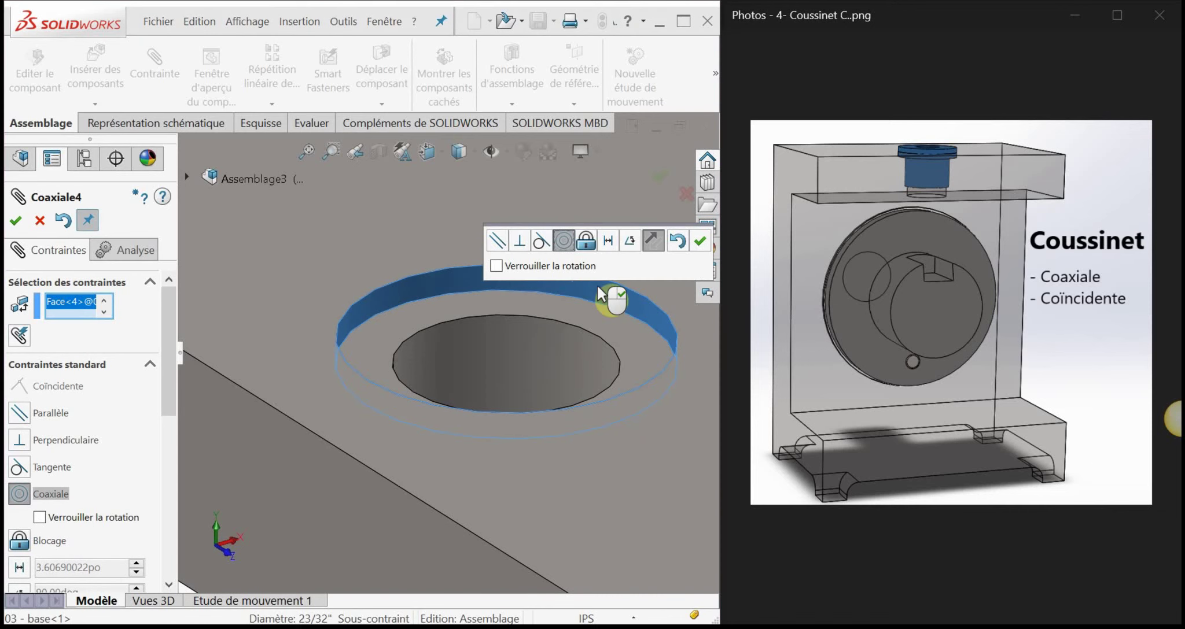
right_click(601, 295)
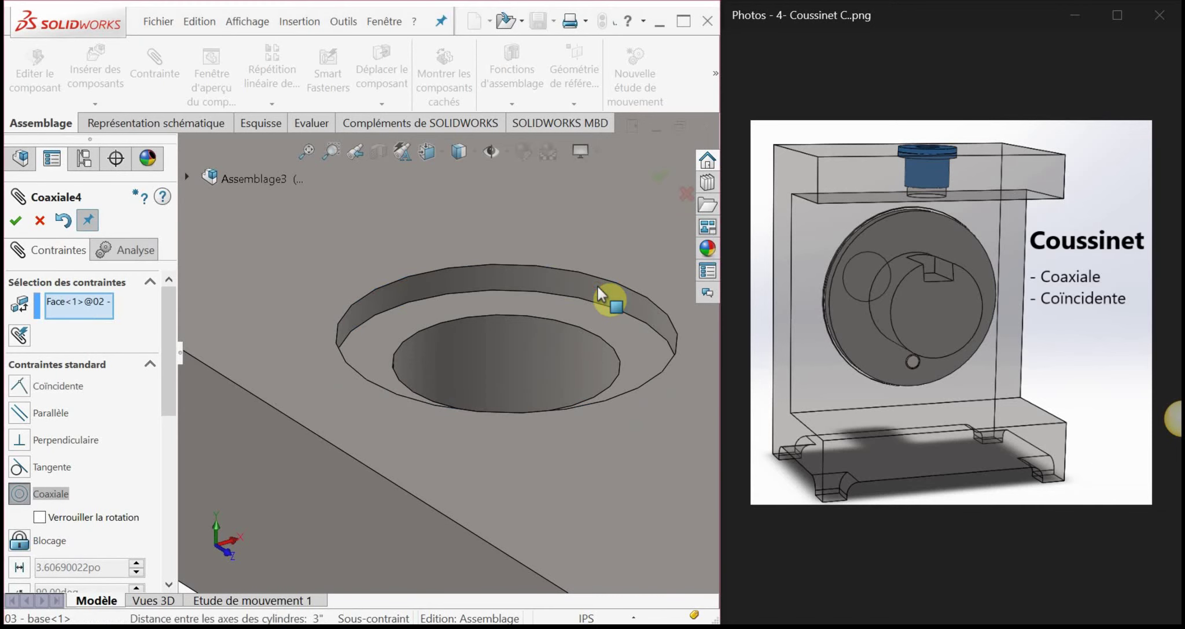
left_click(530, 299)
right_click(528, 298)
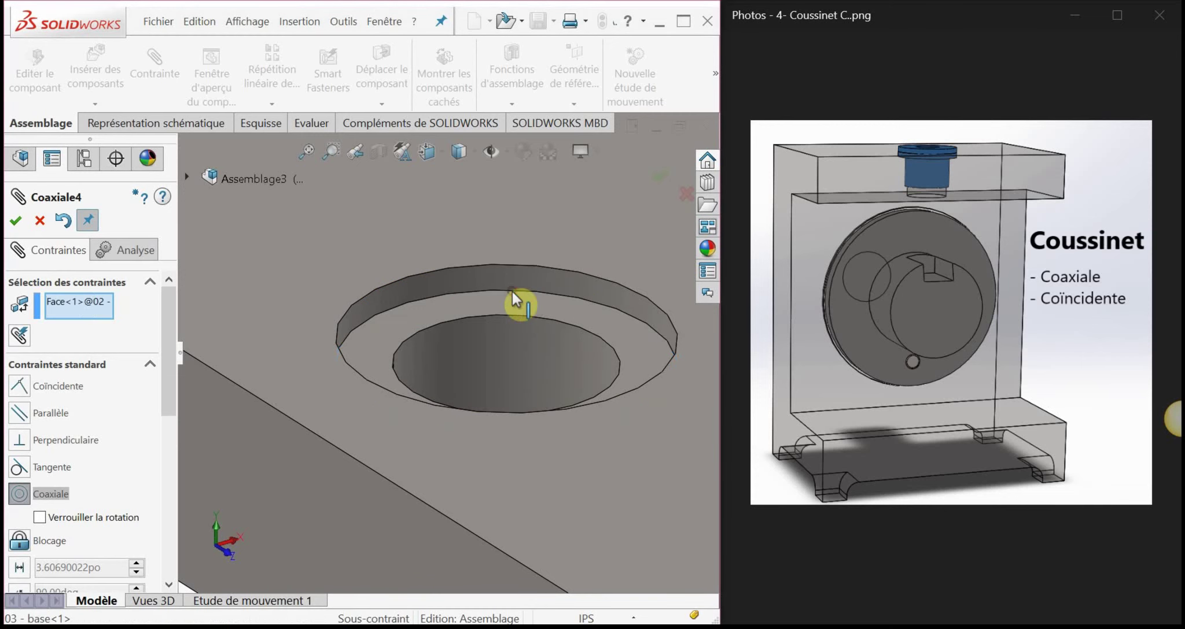
Step: Add the coaxial mate between the coussinet's body and the smaller hole in the base's upper arm, and close the mate command
left_click(528, 354)
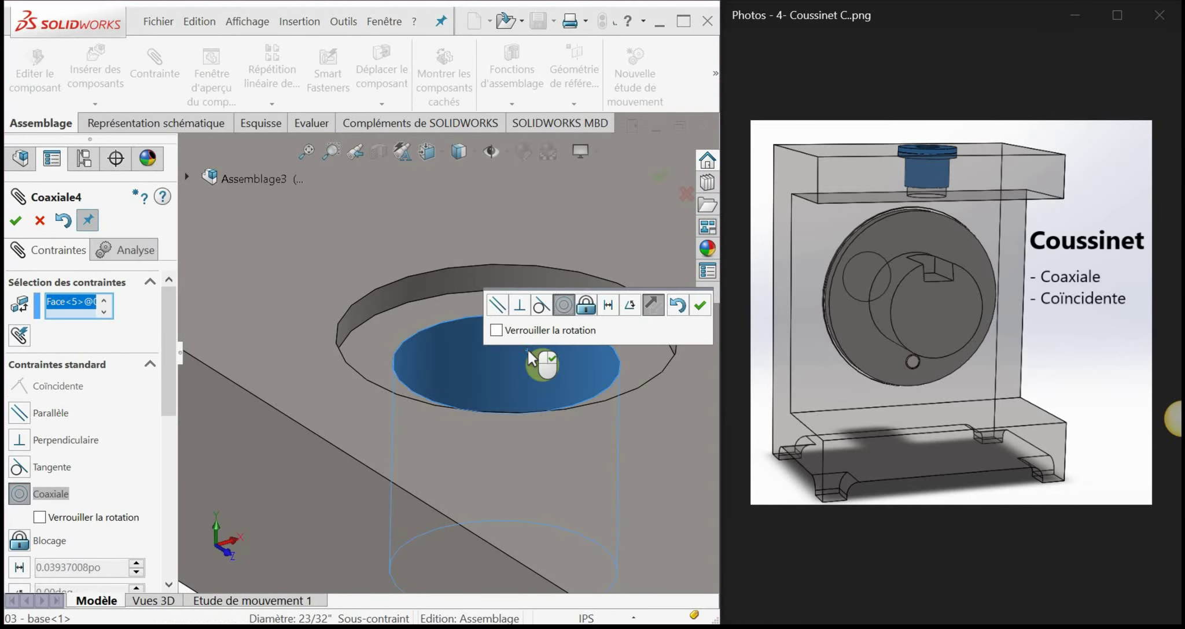
scroll(531, 360, "down", 8)
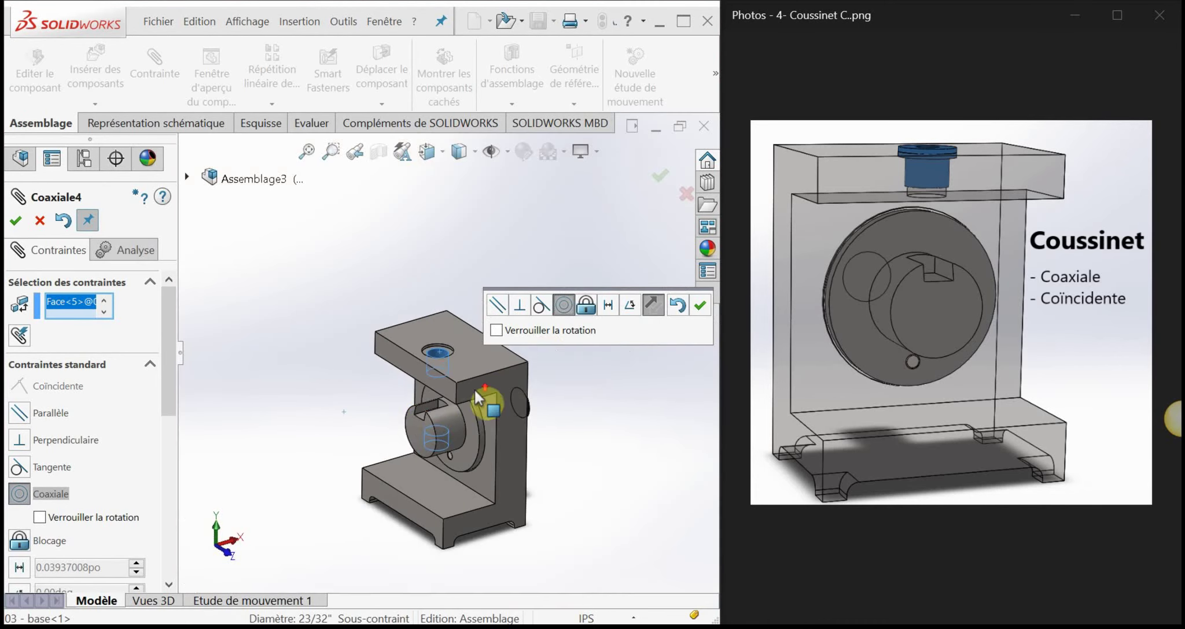
scroll(434, 425, "up", 5)
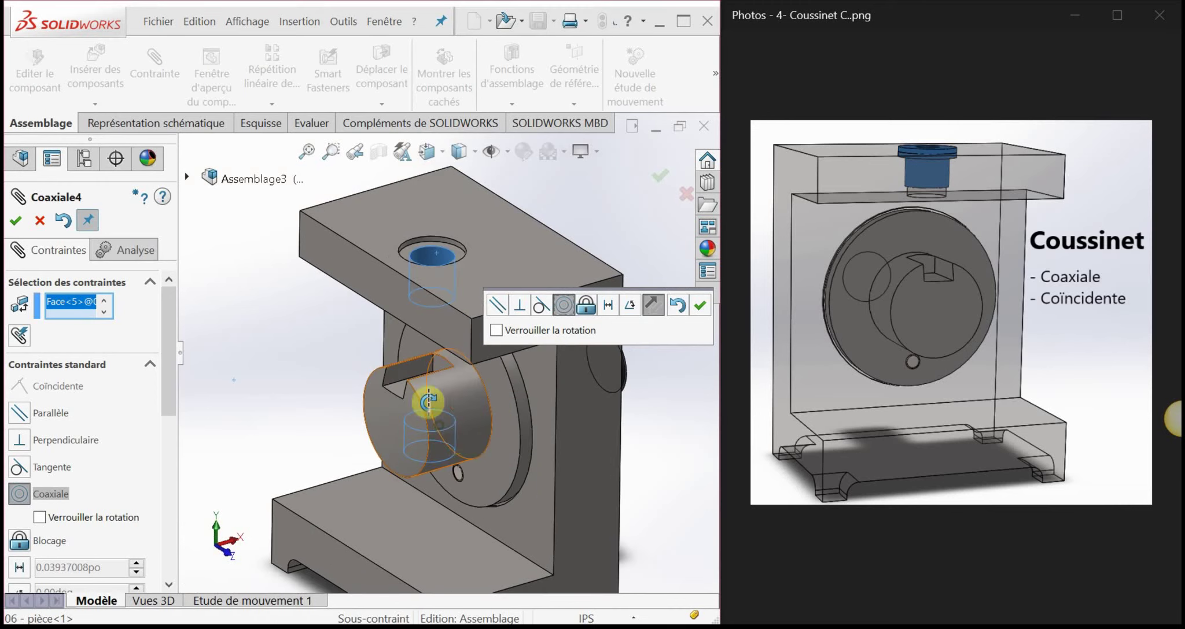
middle_click_drag(431, 405, 453, 433)
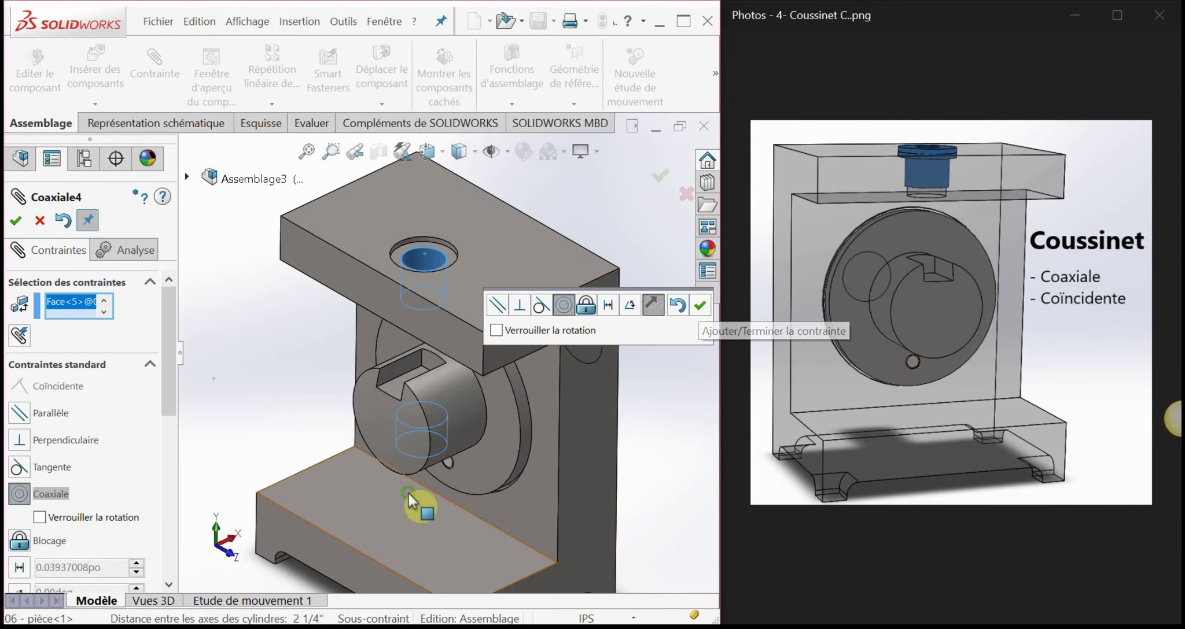
middle_click_drag(410, 497, 399, 373)
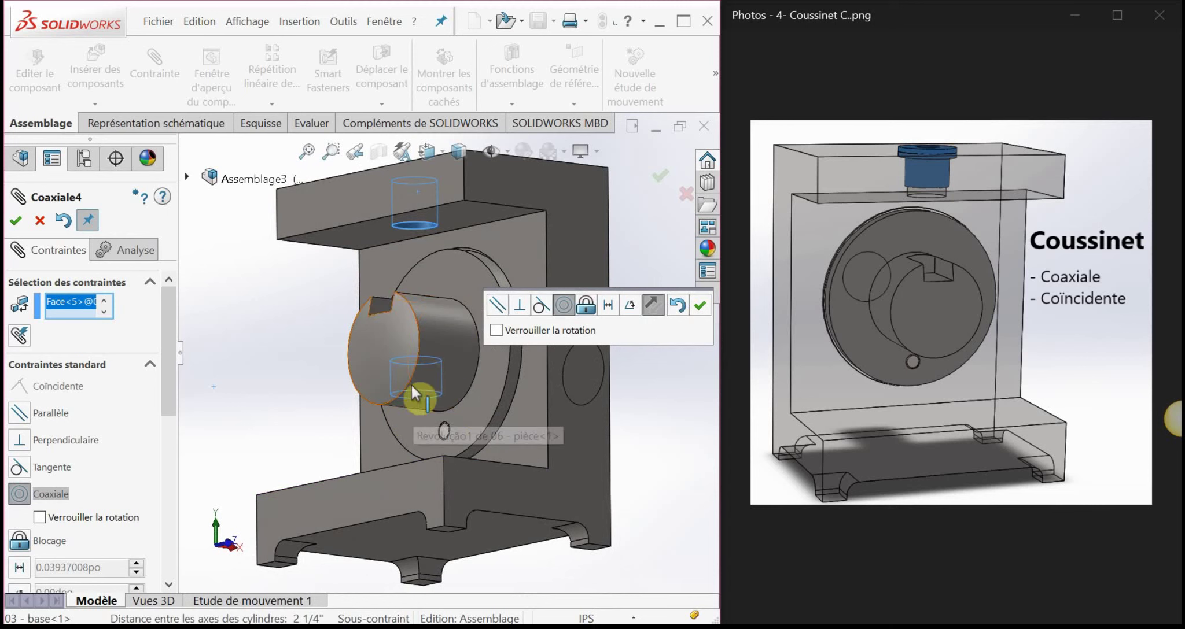
left_click(400, 375)
left_click(700, 309)
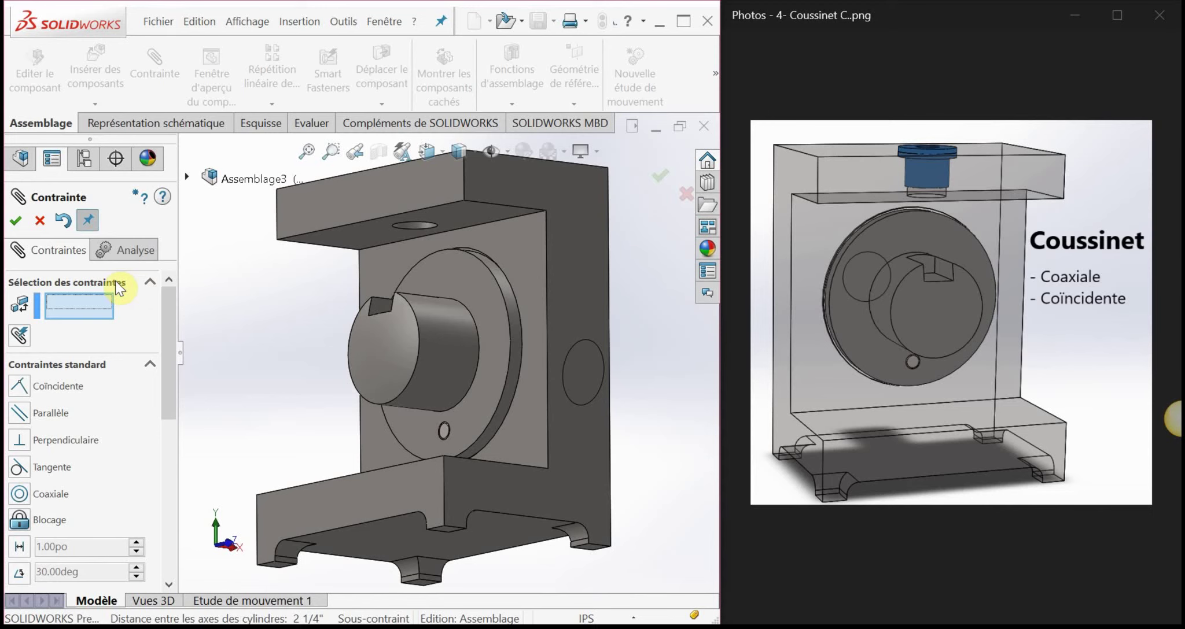
left_click(14, 223)
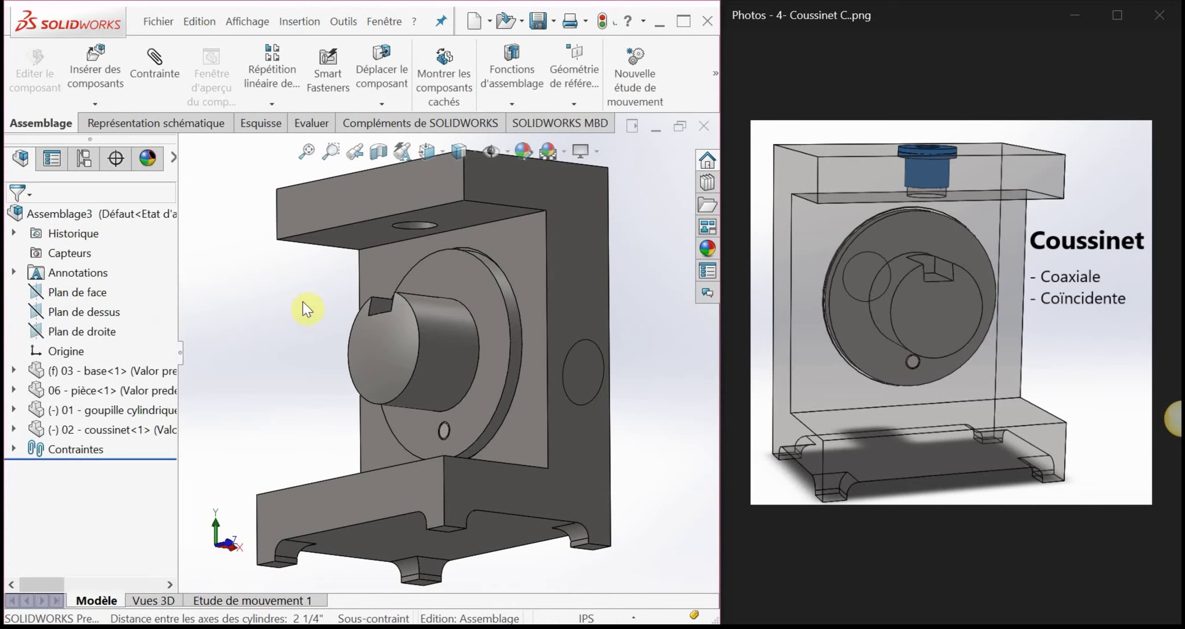
middle_click_drag(304, 309, 262, 360)
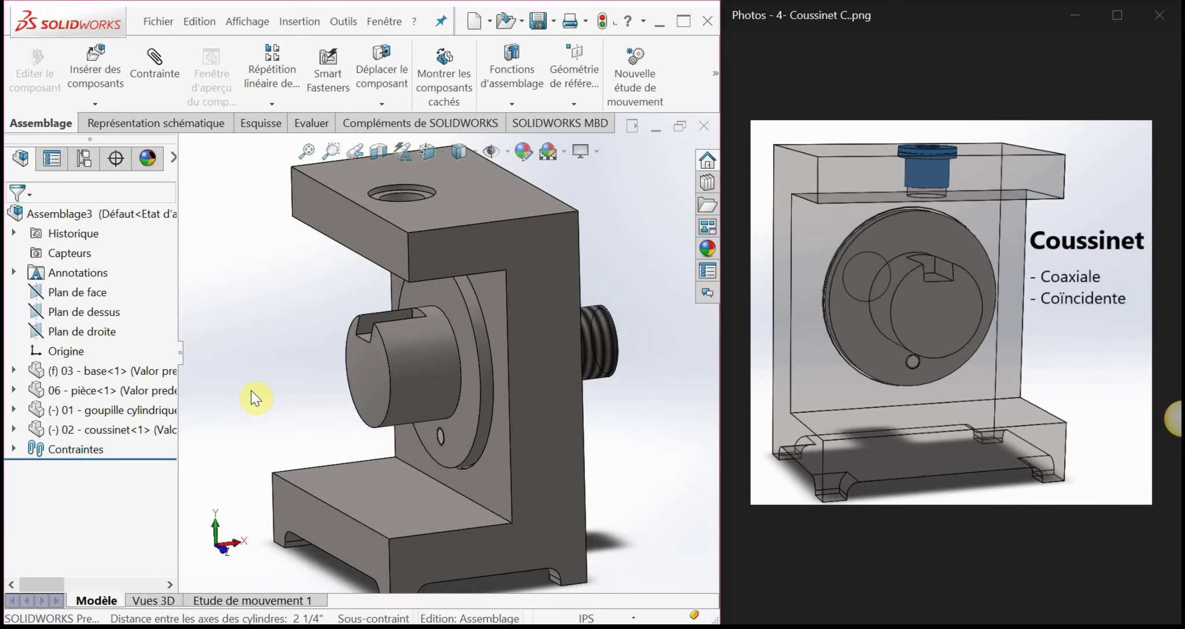
scroll(408, 375, "up", 2)
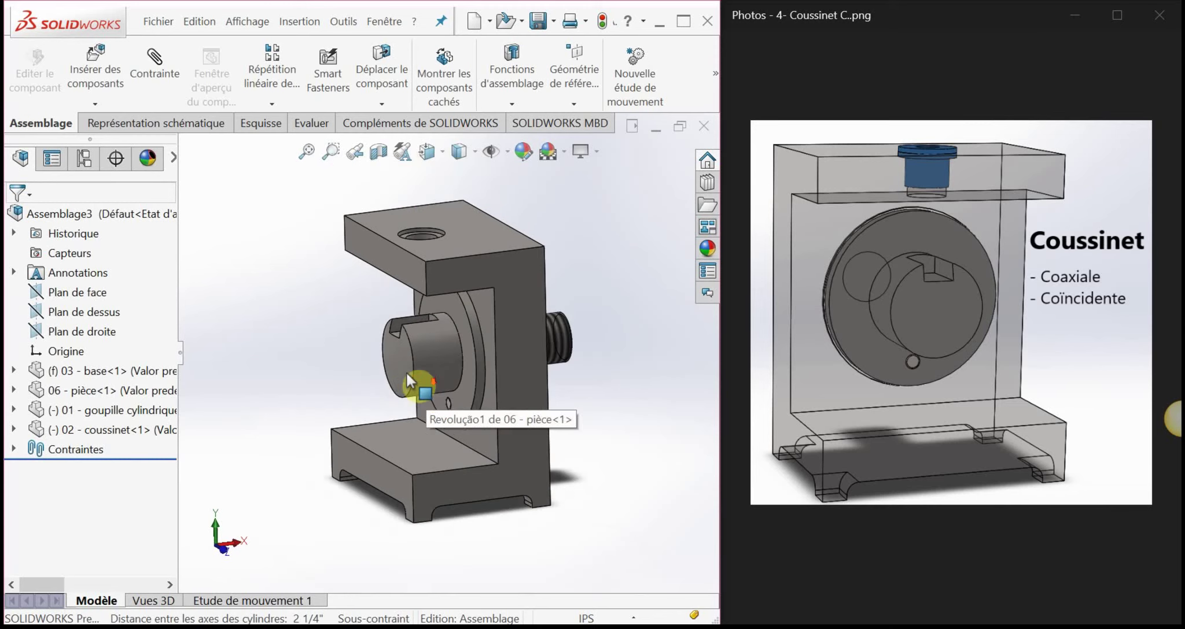
middle_click_drag(400, 378, 344, 357)
scroll(463, 352, "down", 5)
scroll(462, 352, "up", 4)
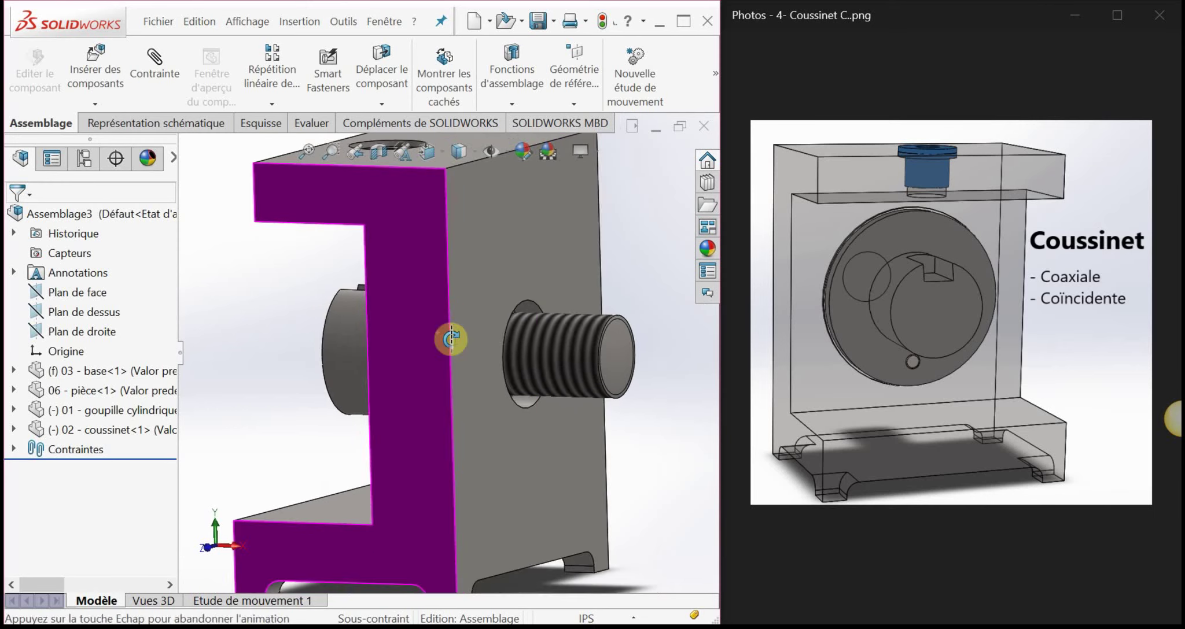
Step: Isolate the coussinet component so that only it is displayed in the assembly
middle_click_drag(451, 339, 410, 365)
scroll(272, 336, "up", 4)
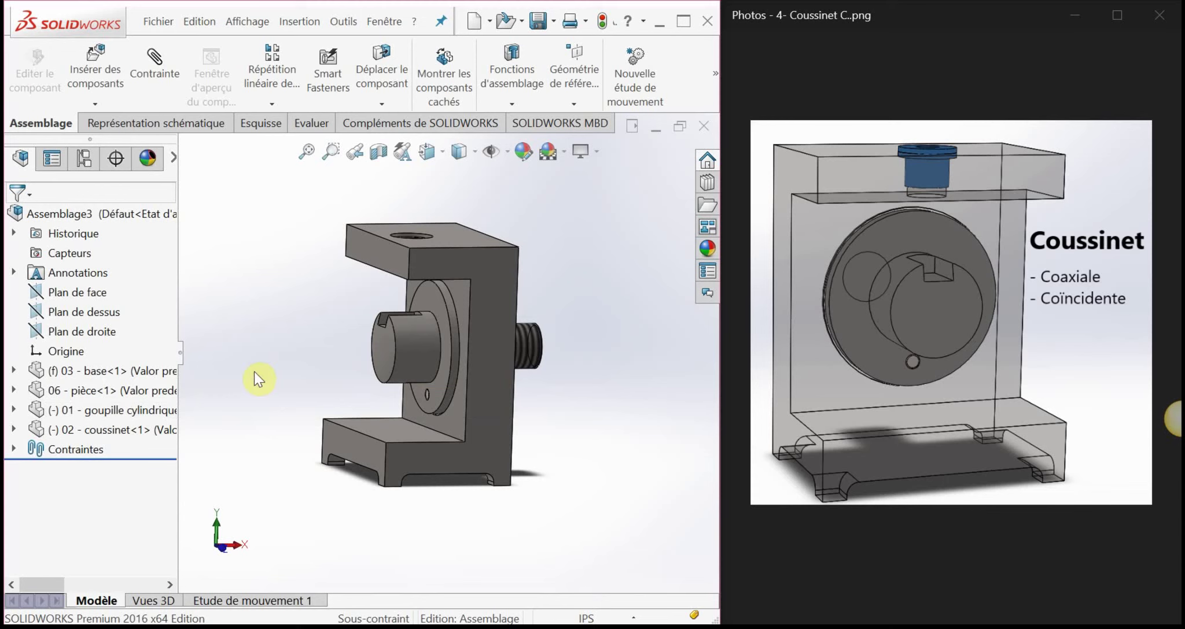
left_click(100, 430)
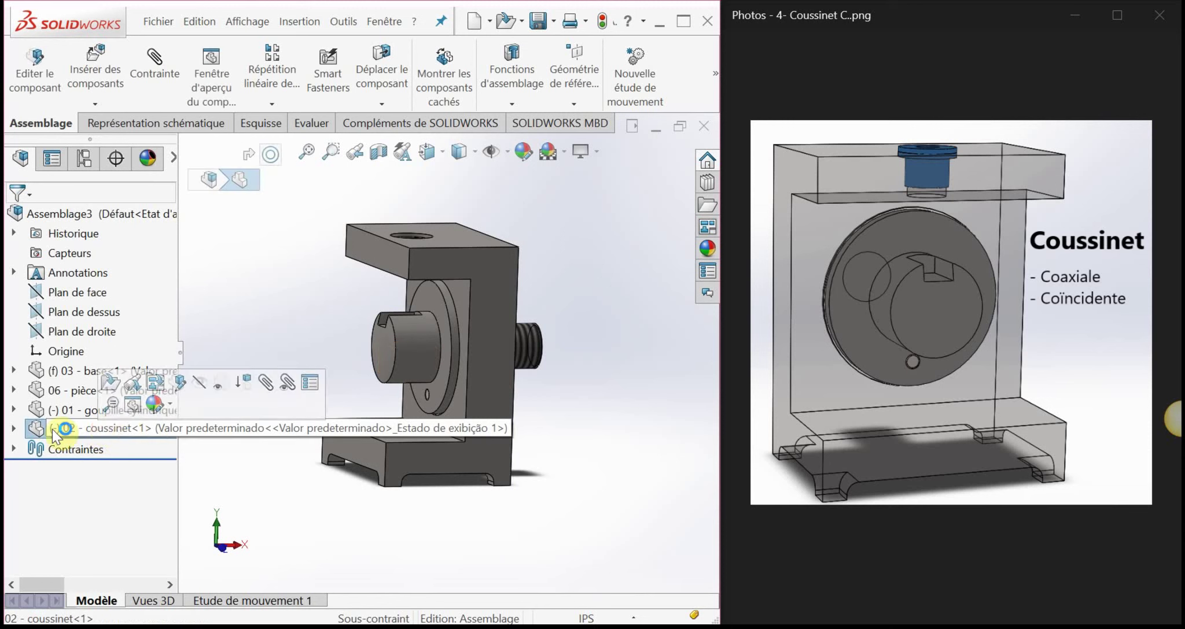
right_click(107, 435)
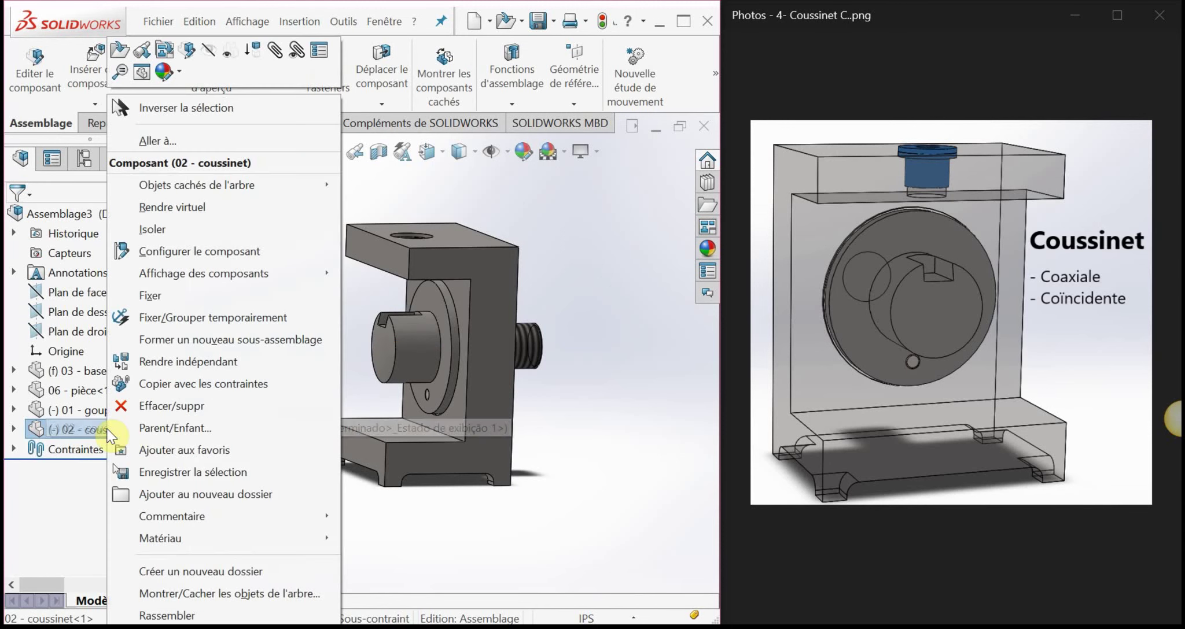
left_click(191, 239)
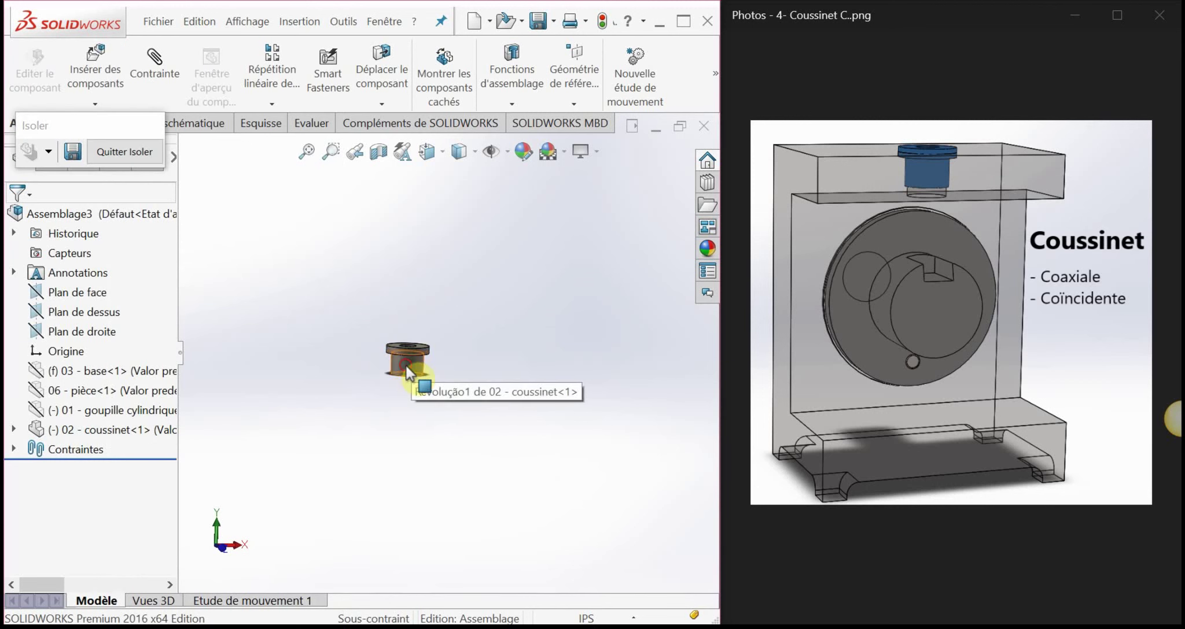
Step: Move the coussinet up along its axis until it is clear above the base's upper arm, and exit the isolated display
left_click_drag(408, 373, 450, 213)
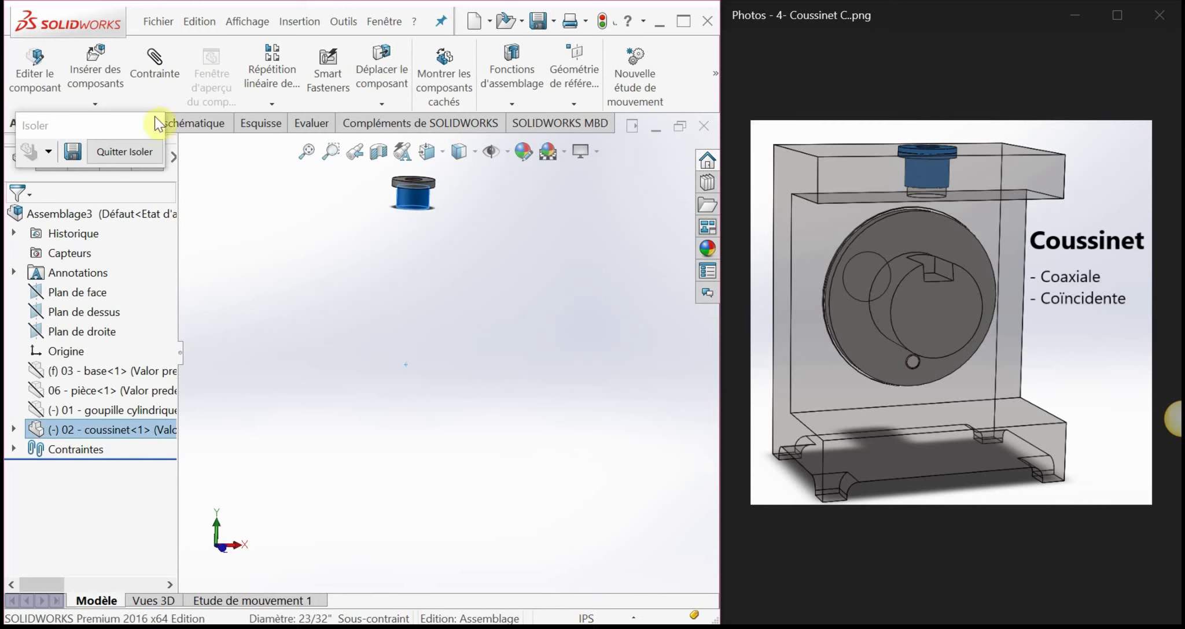
left_click_drag(90, 133, 263, 191)
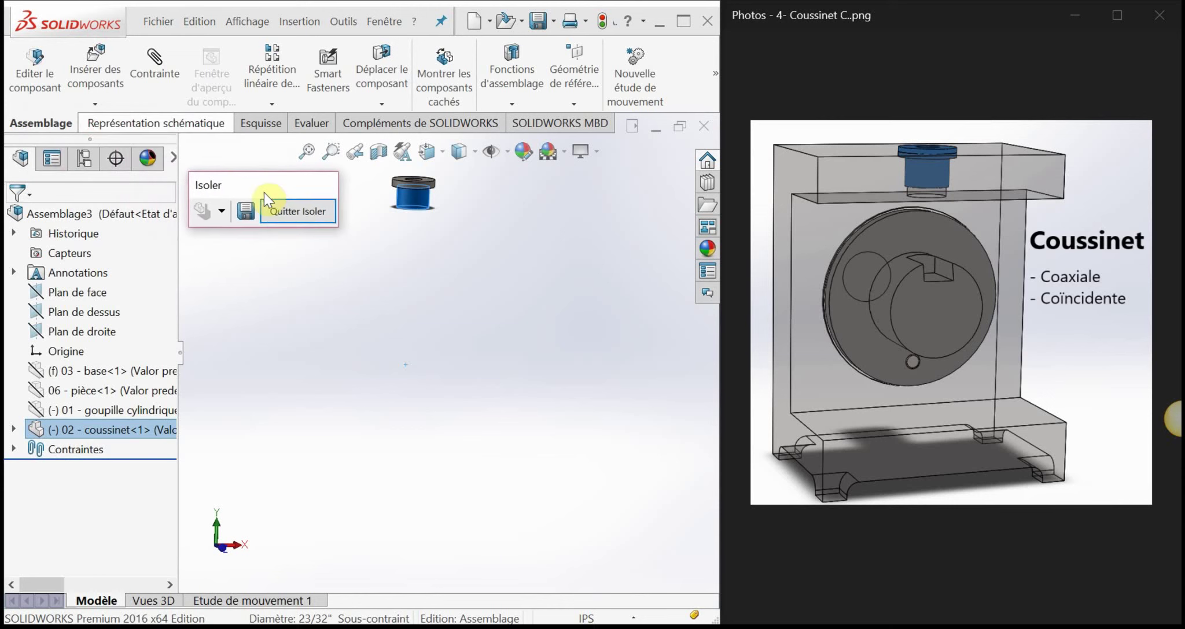
left_click(293, 211)
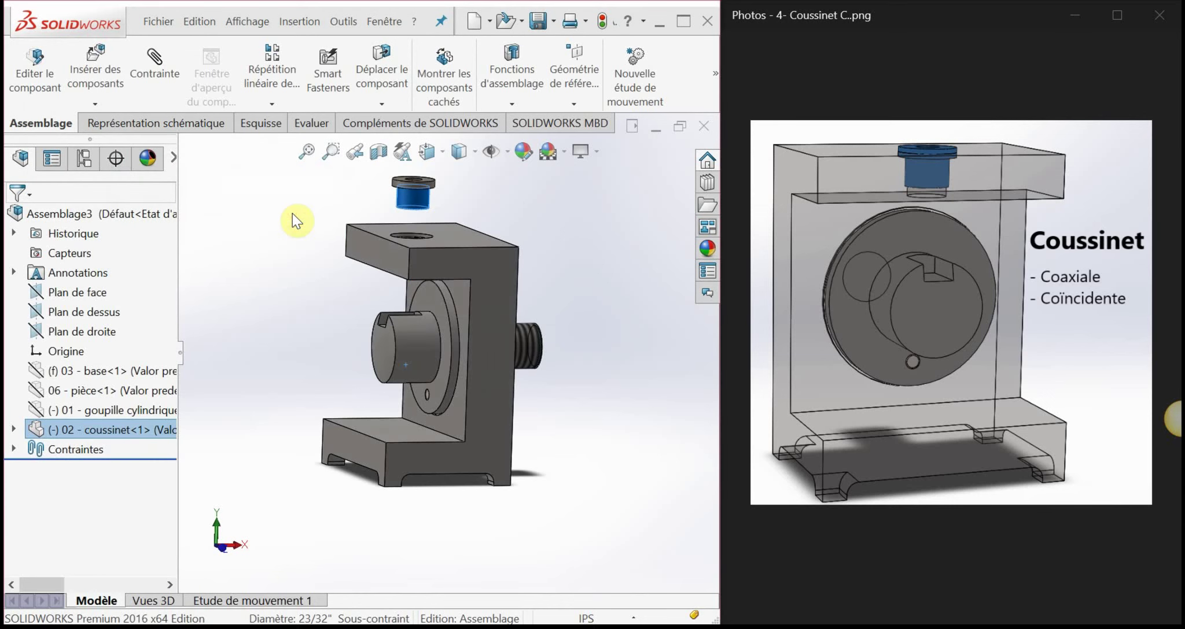
left_click(570, 231)
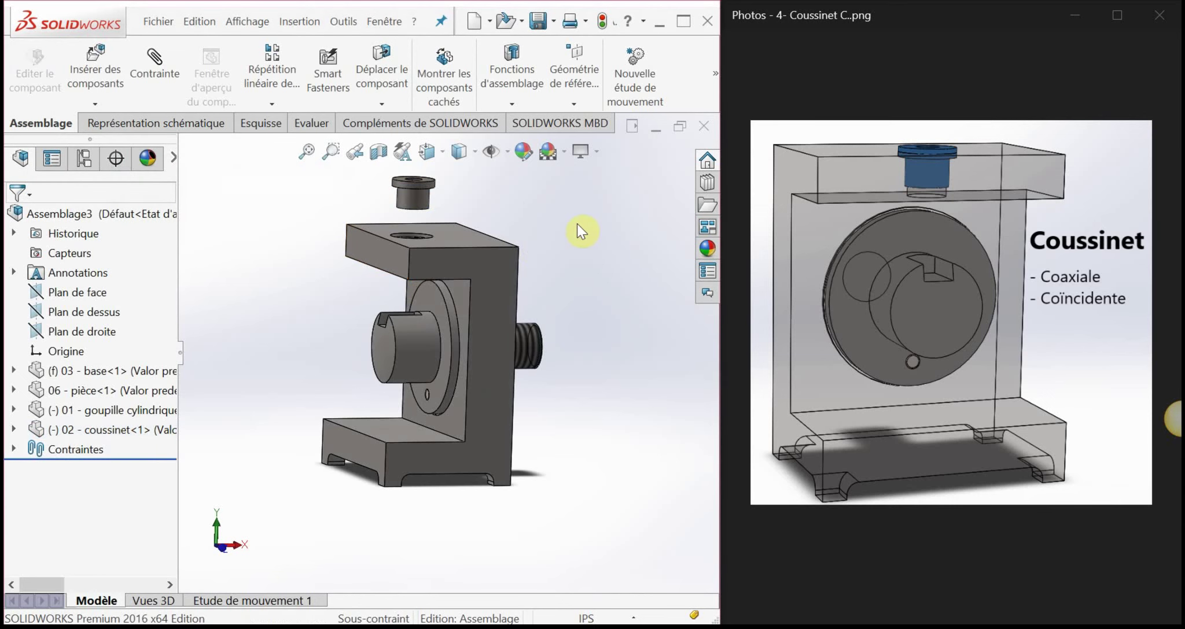
Step: Start a mate and select the underside of the coussinet's collar as the first face
middle_click_drag(579, 230, 392, 186)
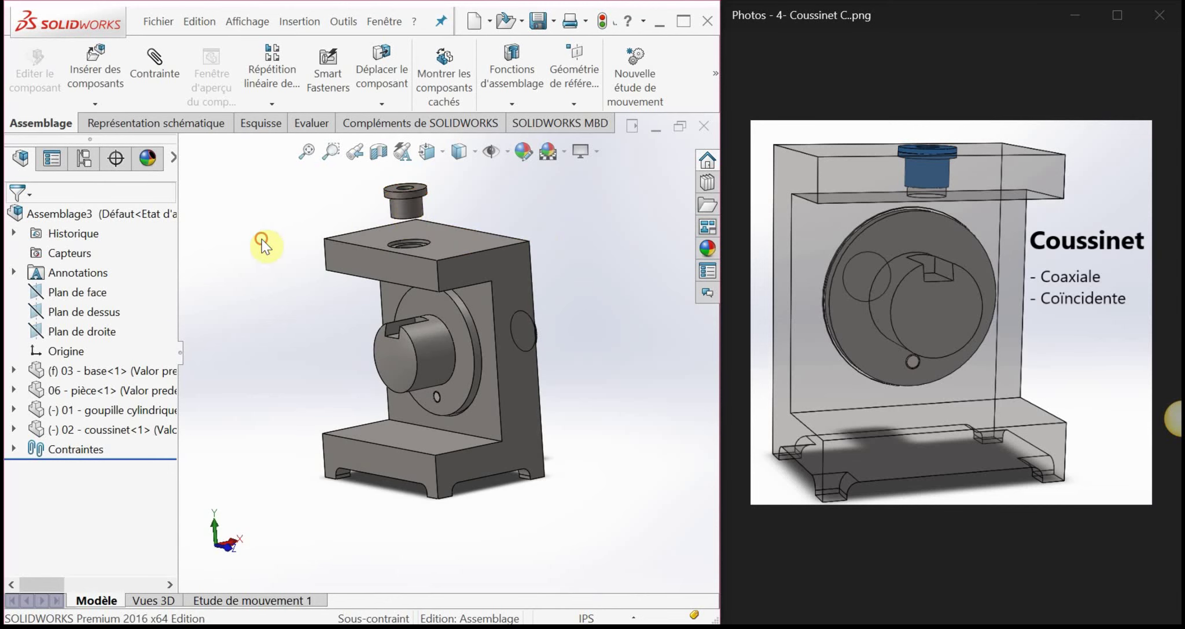
scroll(421, 225, "up", 1)
scroll(420, 225, "down", 1)
scroll(443, 367, "down", 2)
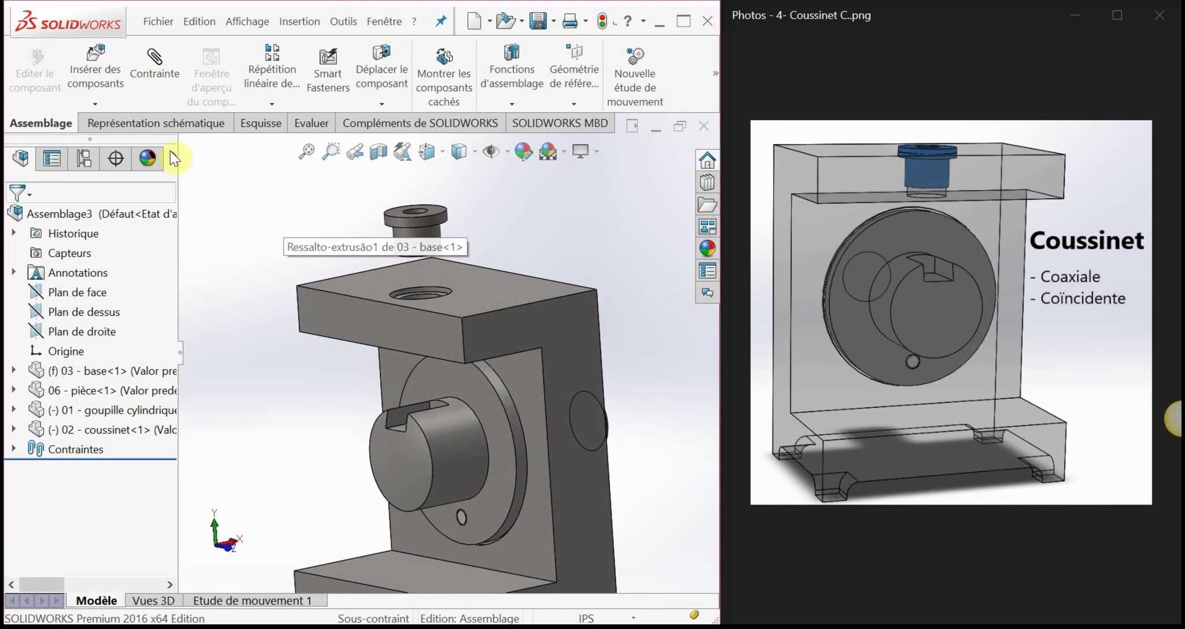
left_click(155, 74)
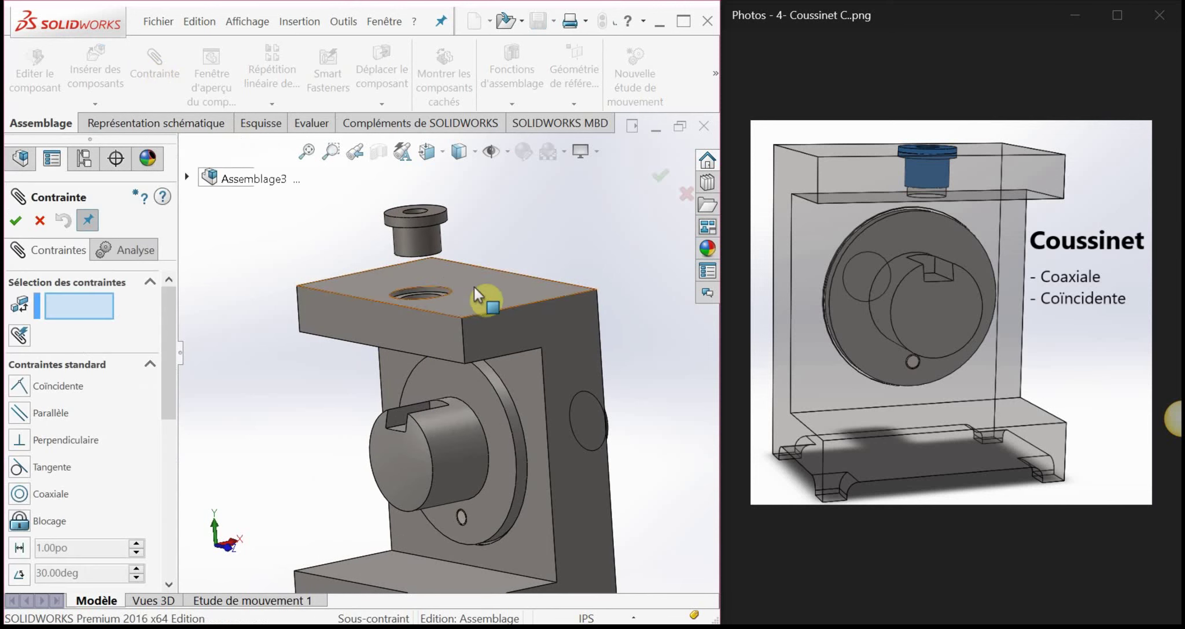
scroll(431, 287, "down", 2)
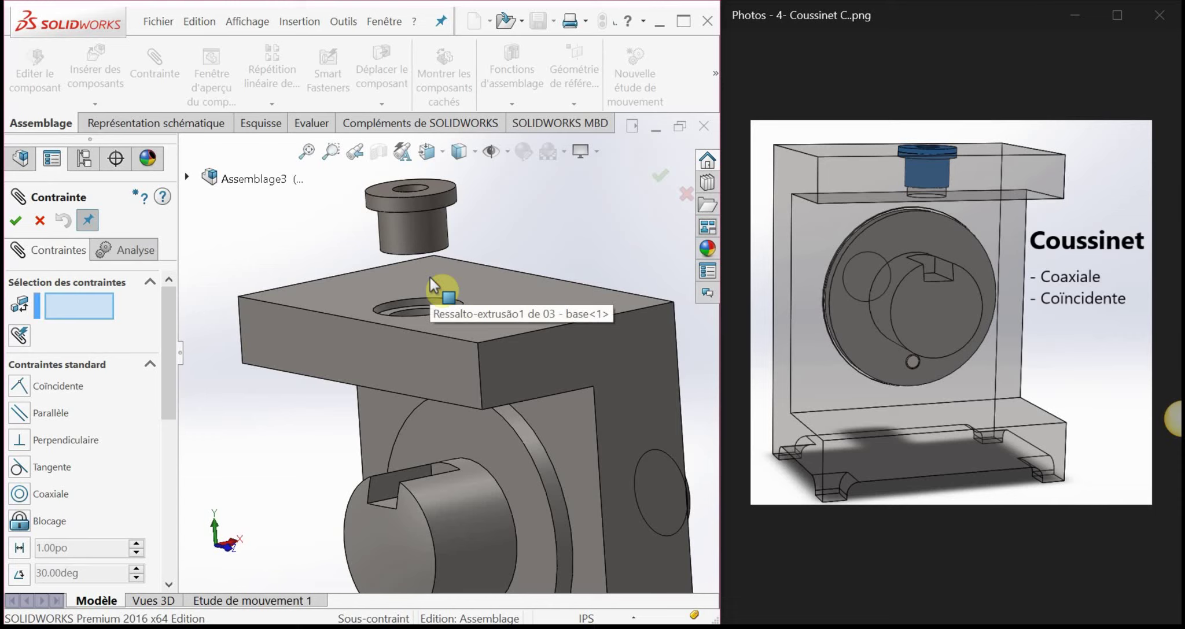
middle_click_drag(461, 274, 449, 218)
scroll(447, 218, "up", 4)
scroll(413, 324, "down", 3)
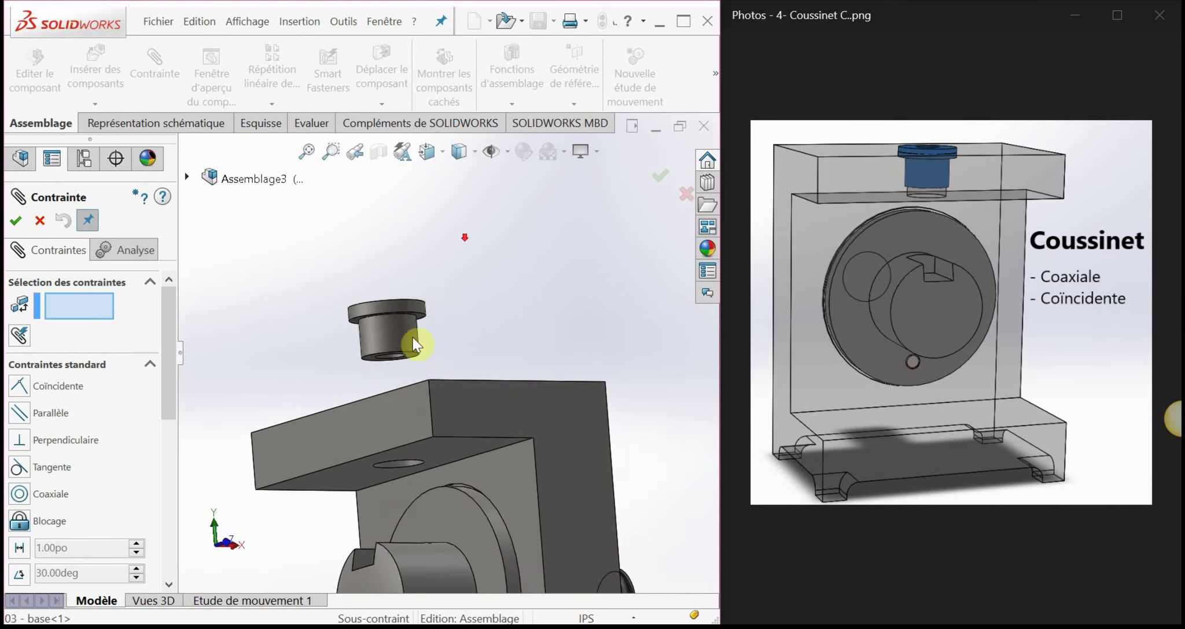
scroll(417, 345, "down", 4)
middle_click_drag(451, 334, 441, 287)
scroll(440, 307, "up", 3)
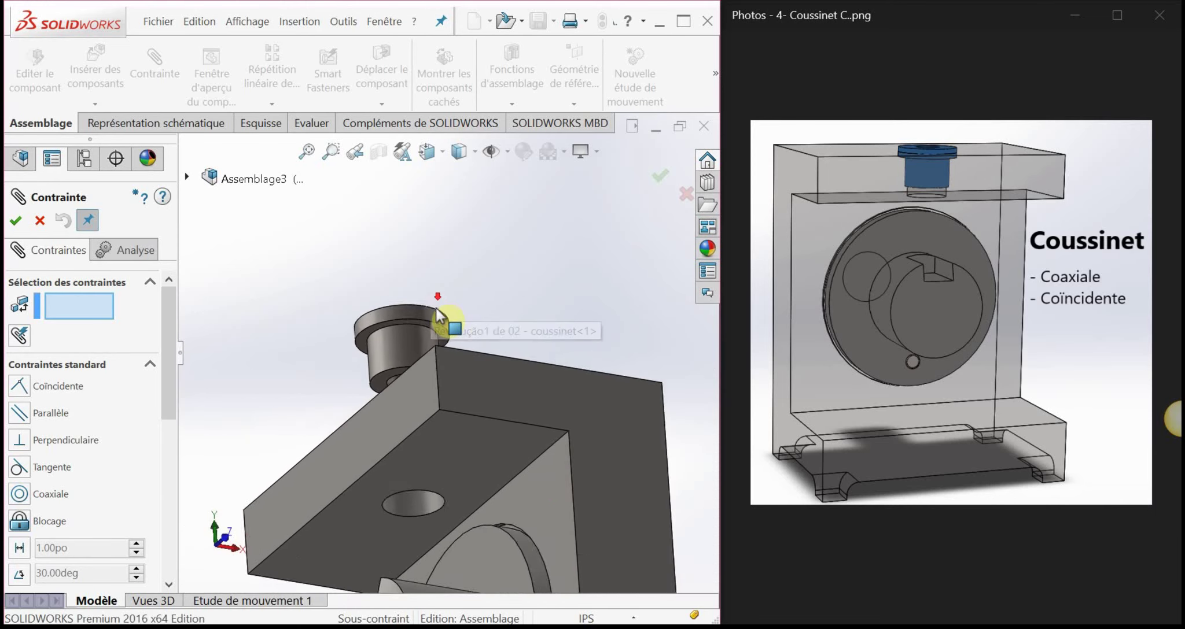
scroll(440, 347, "down", 5)
left_click(446, 352)
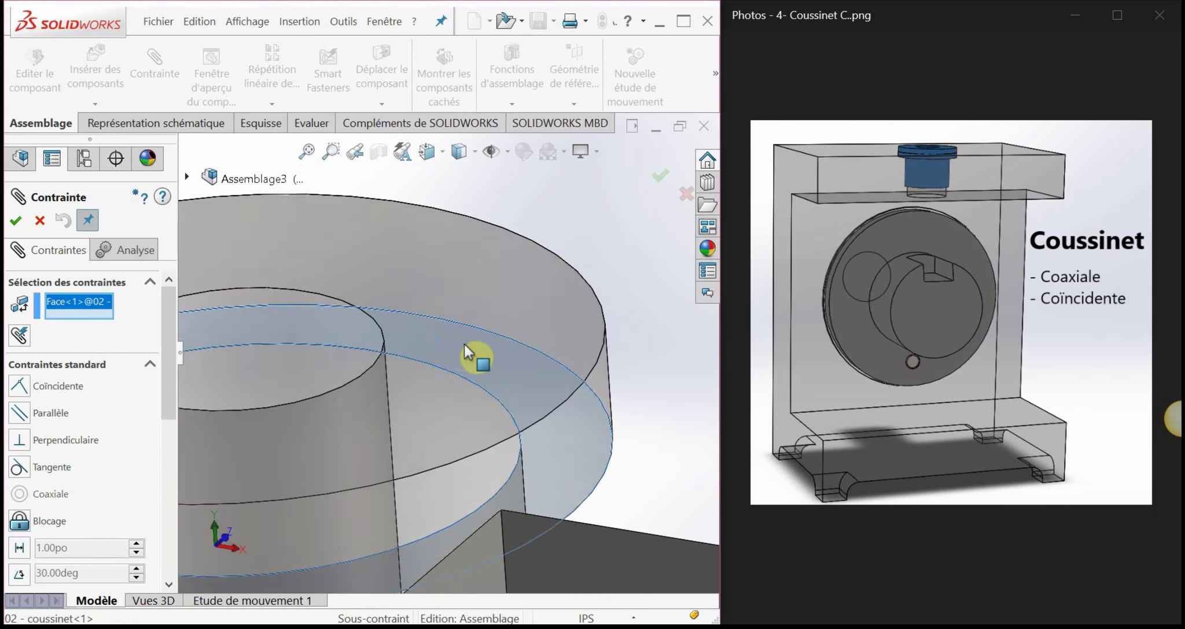
Step: Add a coincident mate between the collar's underside and the counterbore floor in the base's upper arm, and close the mate command
scroll(469, 347, "up", 7)
middle_click_drag(479, 293, 490, 391)
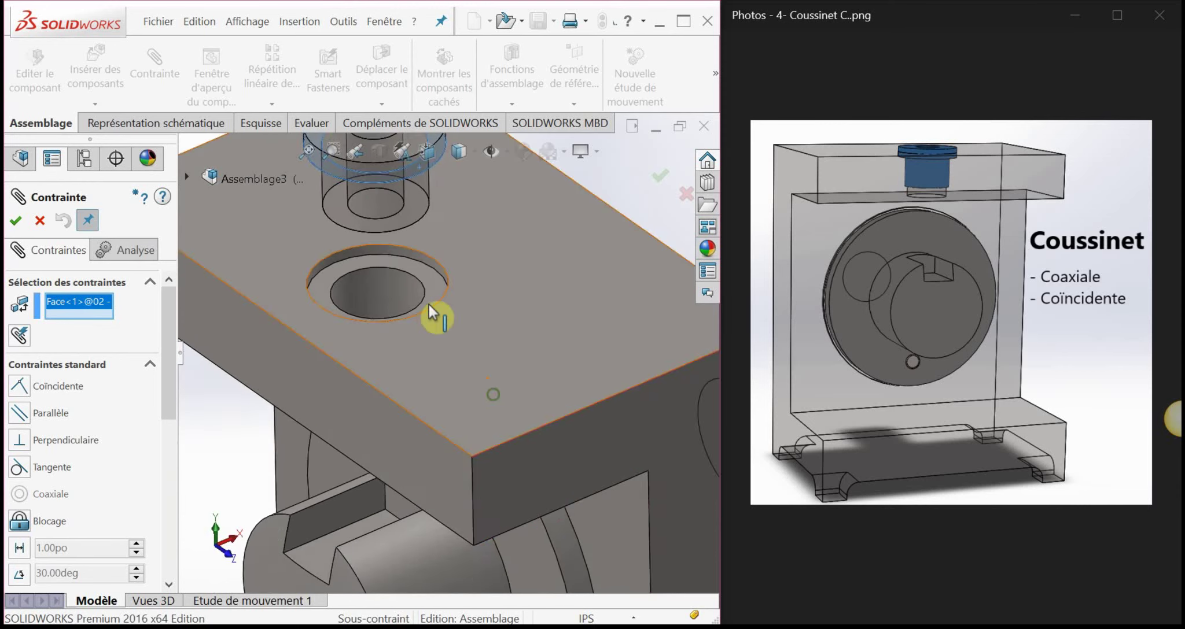
scroll(432, 312, "down", 3)
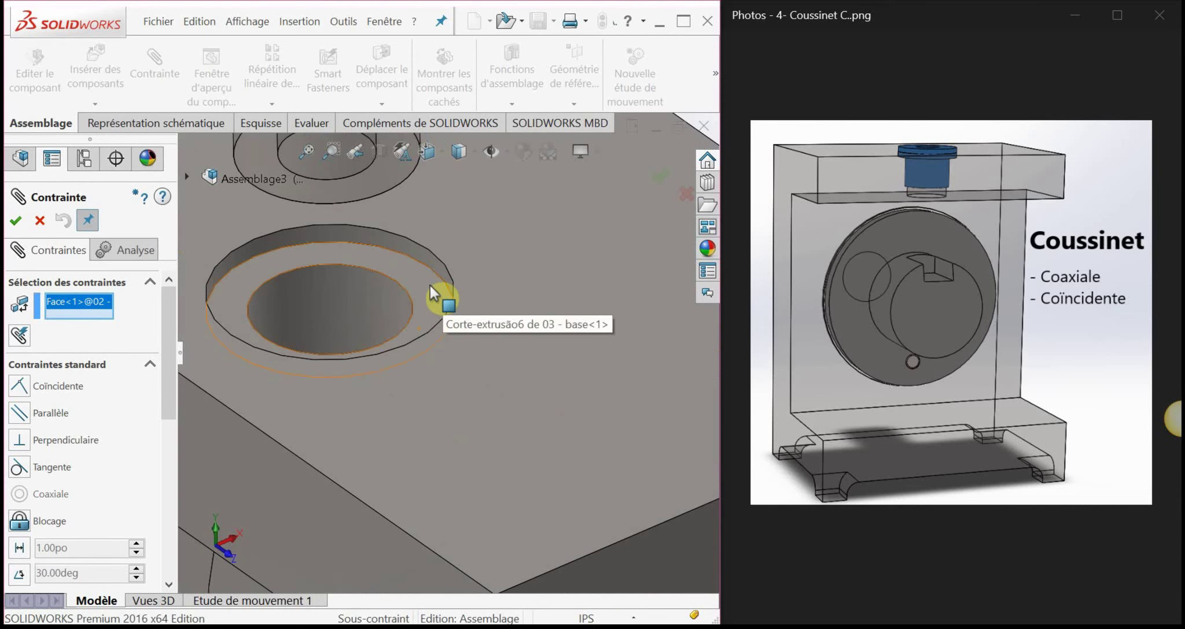
left_click(433, 293)
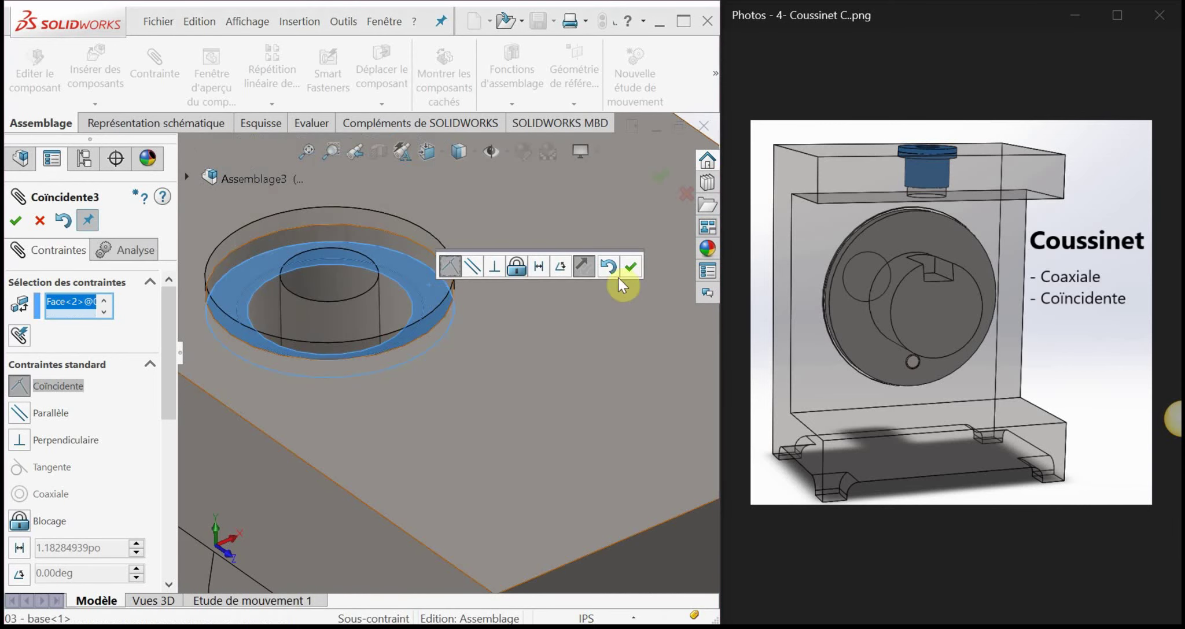
left_click(630, 270)
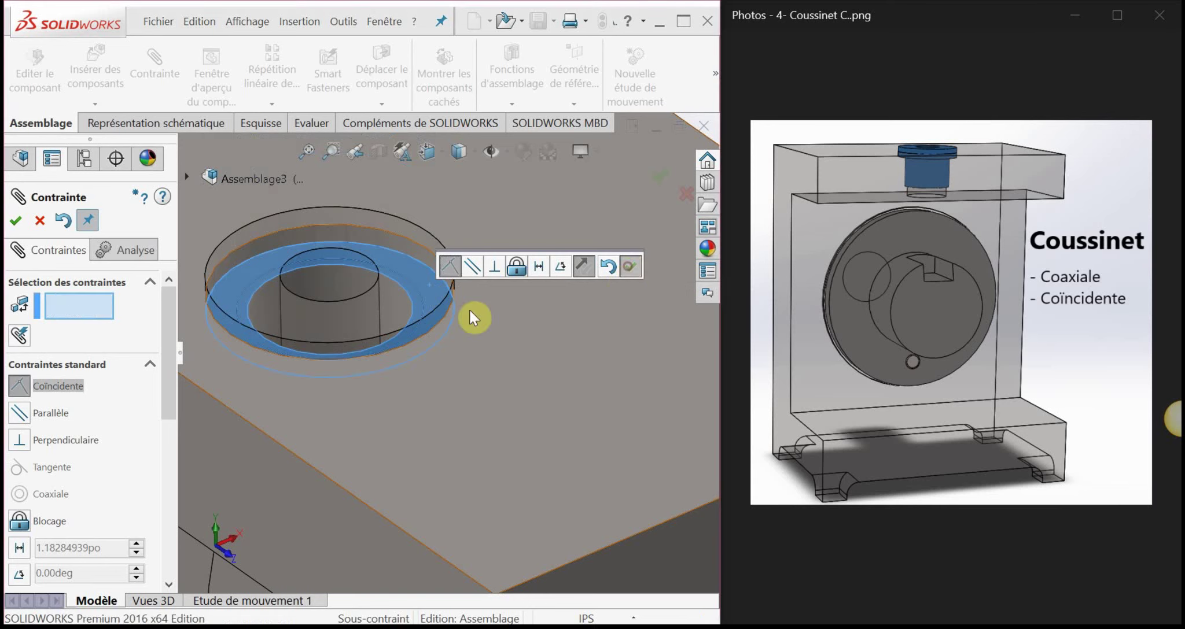
left_click(16, 221)
Step: Switch to the Photos reference image for the rondelle, and insert 04 - rondelle.SLDPRT into the assembly beside the threaded end
left_click(927, 326)
key("Right")
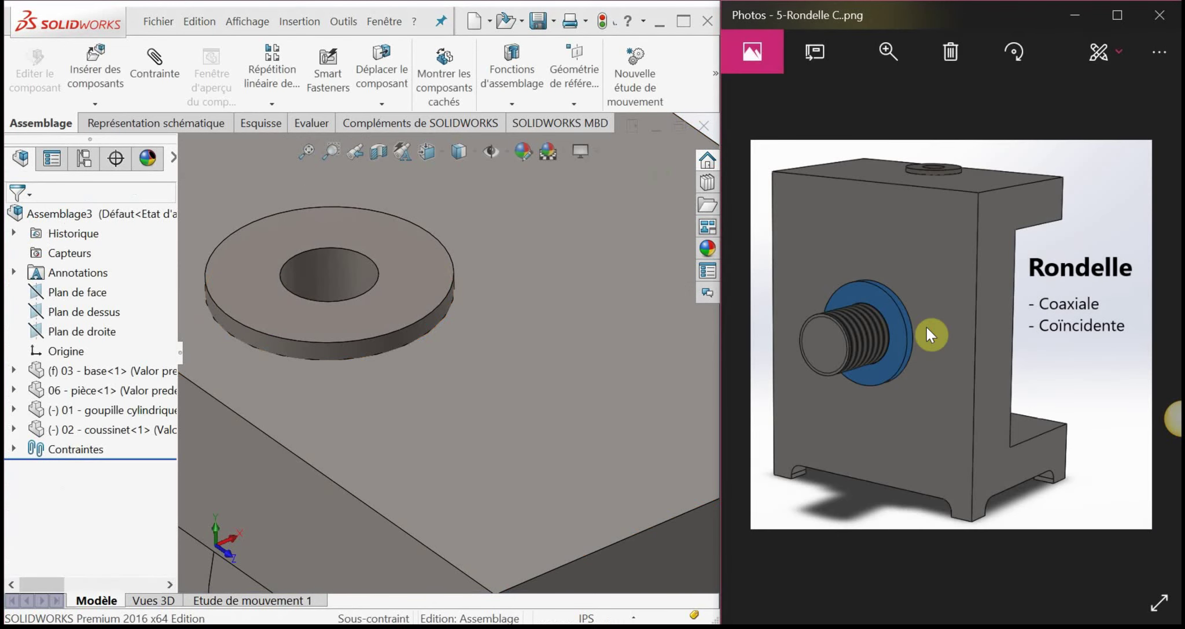
scroll(554, 363, "up", 6)
scroll(553, 363, "down", 15)
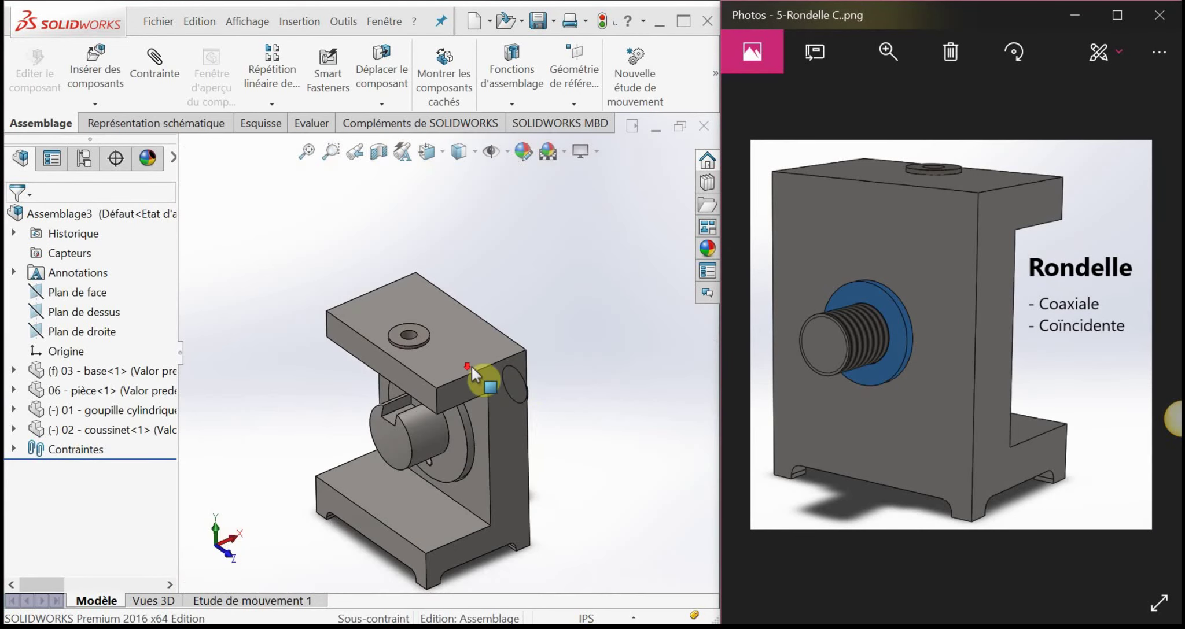
middle_click_drag(528, 395, 416, 386)
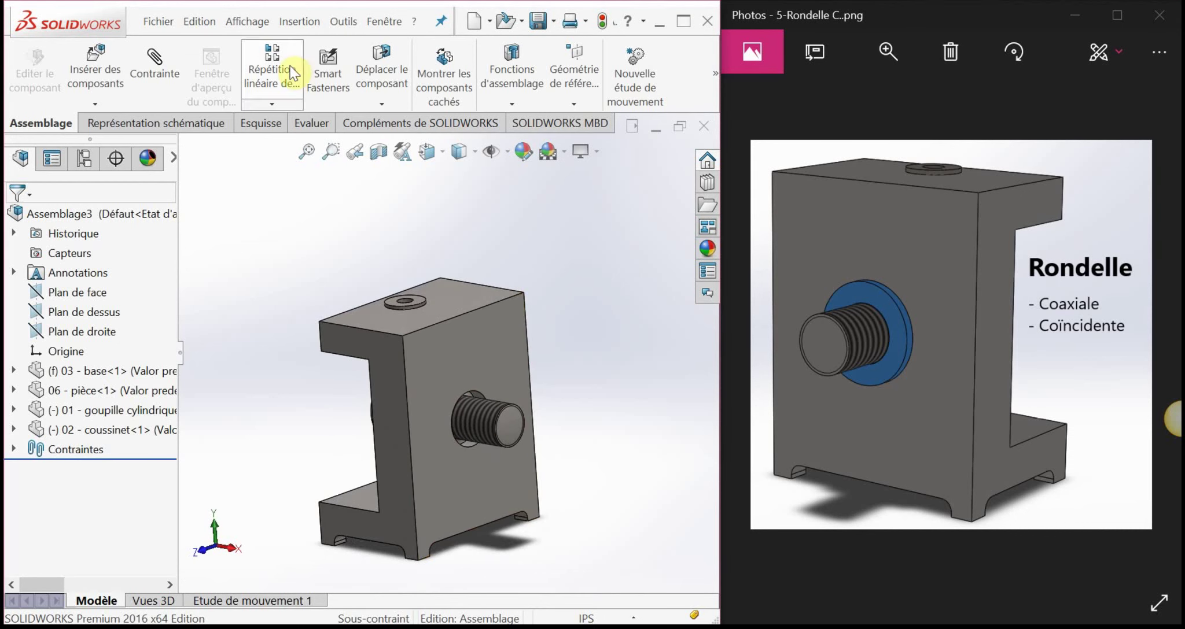
left_click(303, 17)
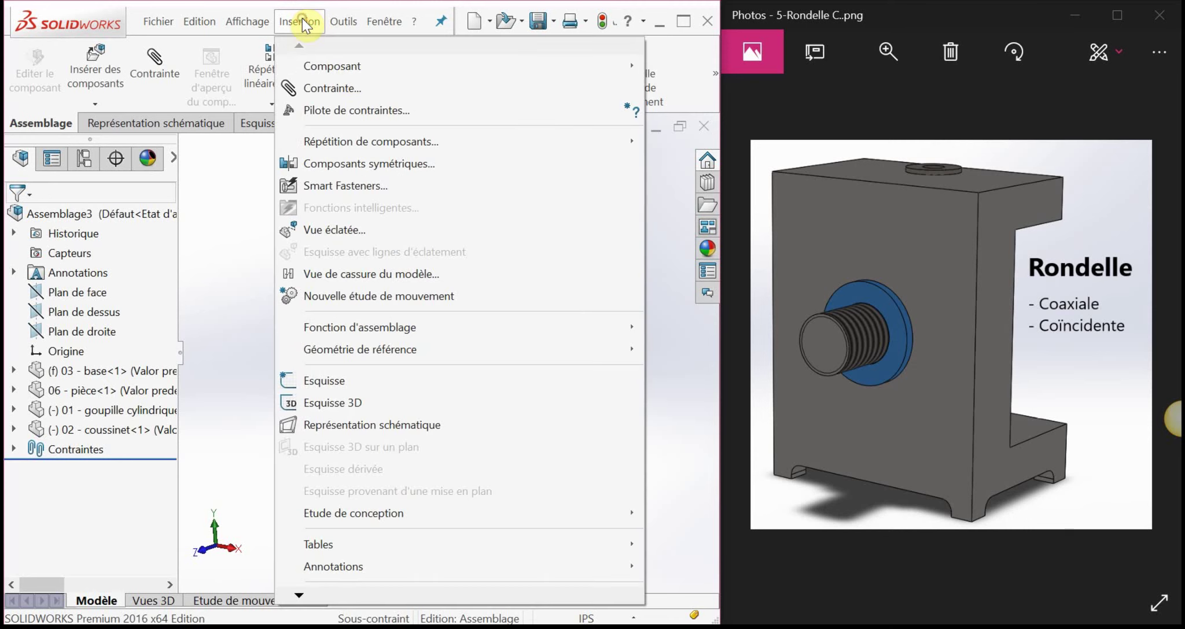
mouse_move(348, 69)
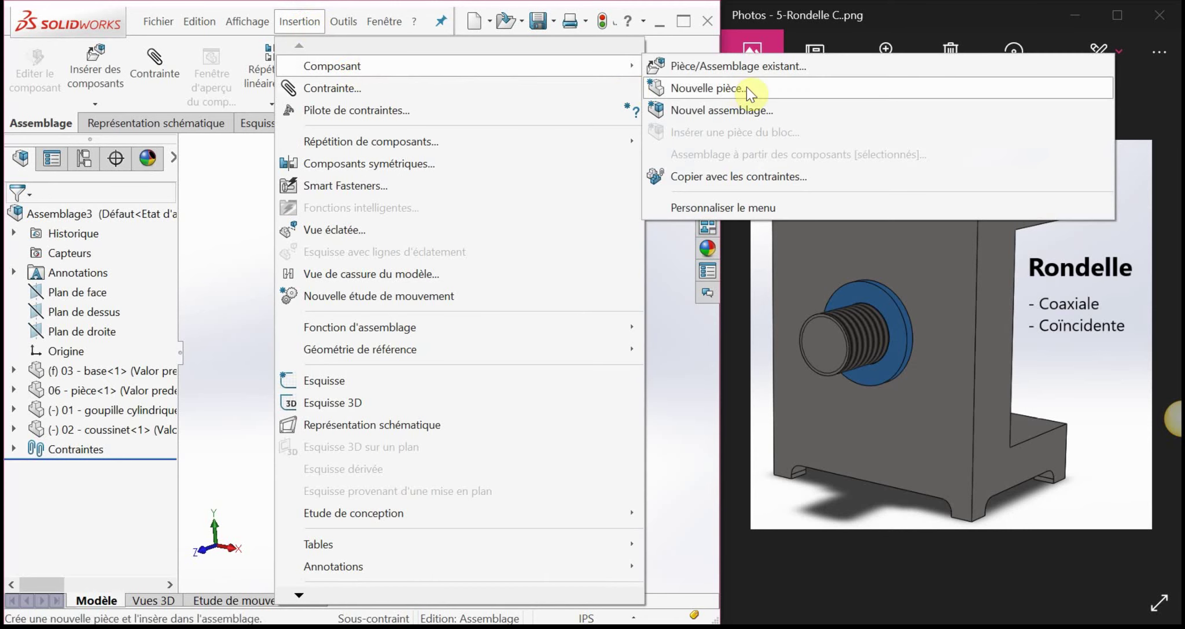
left_click(753, 66)
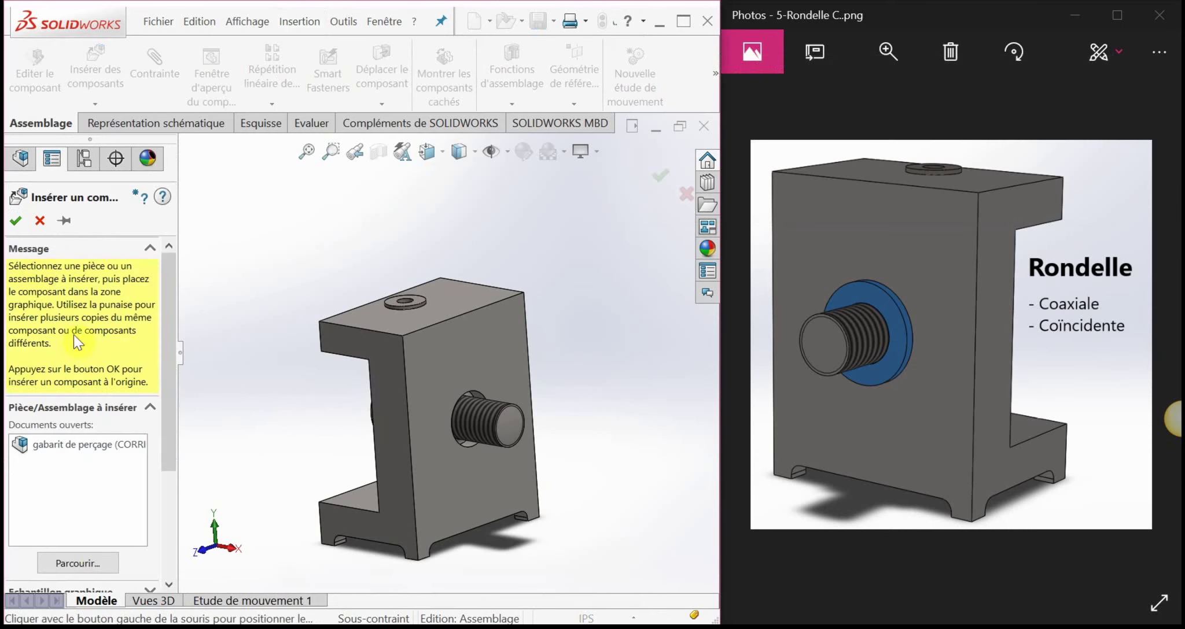
left_click(90, 561)
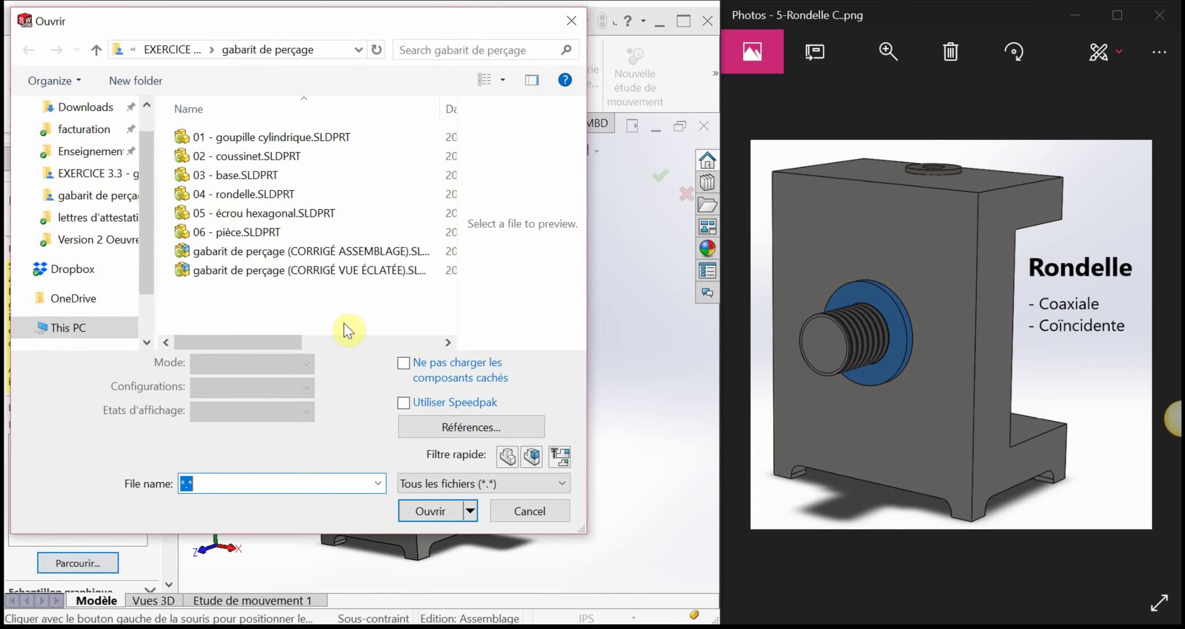
left_click(242, 194)
left_click(433, 480)
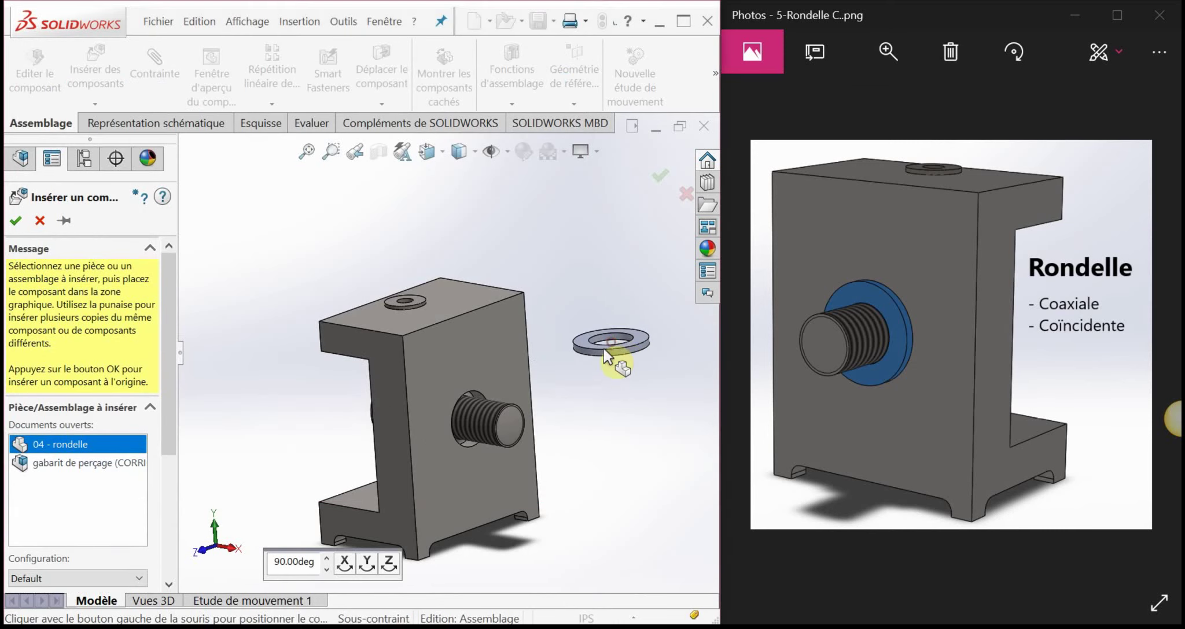
left_click(602, 355)
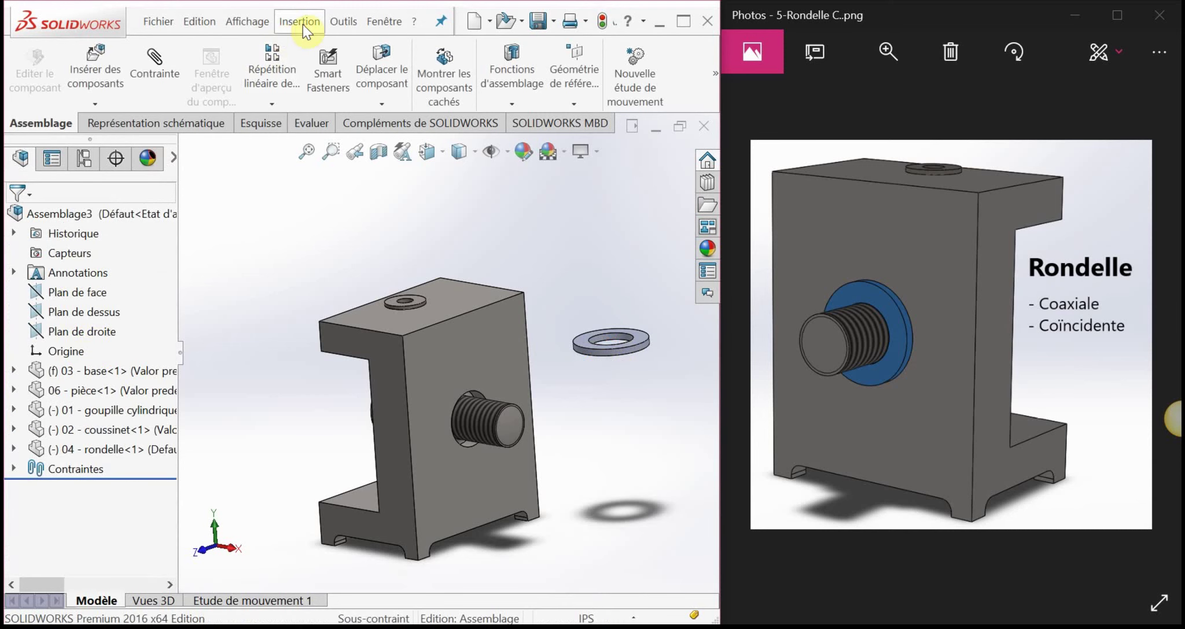
Step: Check the Écrou hexagonal reference image in Photos and return to the Rondelle image
left_click(896, 249)
key("Right")
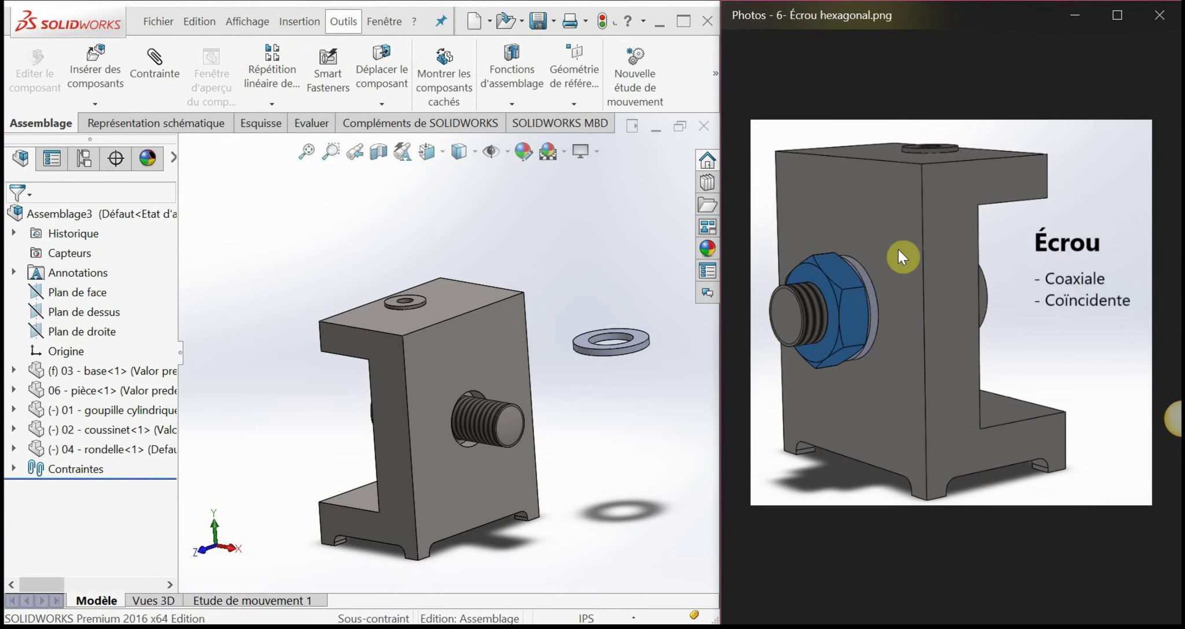
key("Left")
Step: Insert 05 - écrou hexagonal.SLDPRT into the assembly, placing it just below the rondelle
left_click(286, 21)
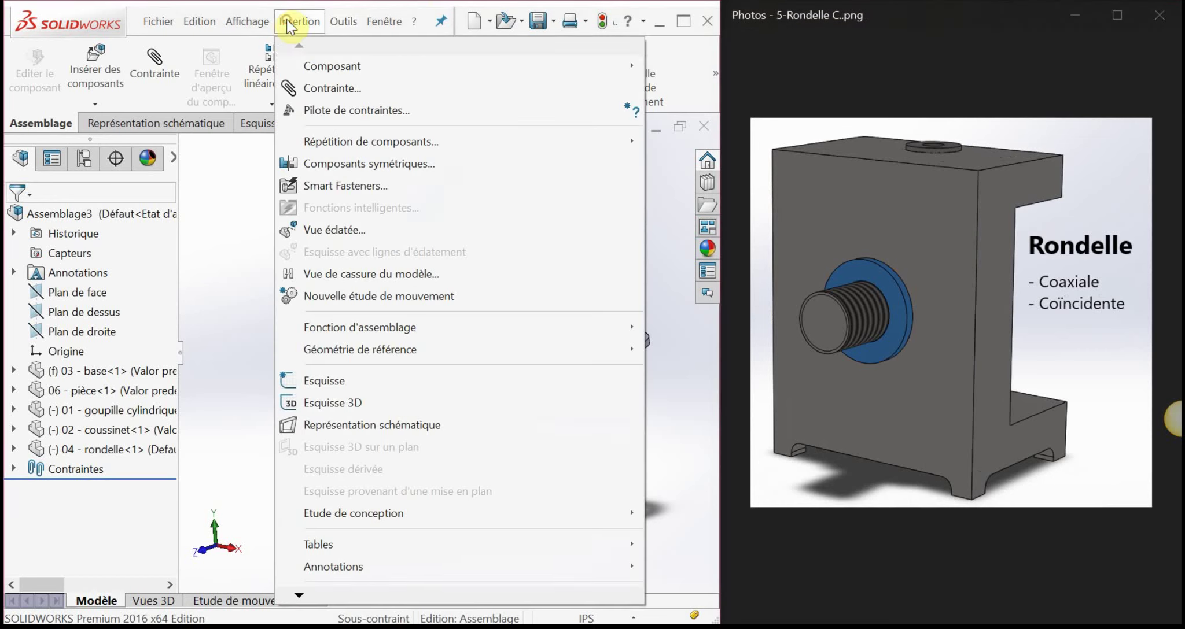
mouse_move(391, 69)
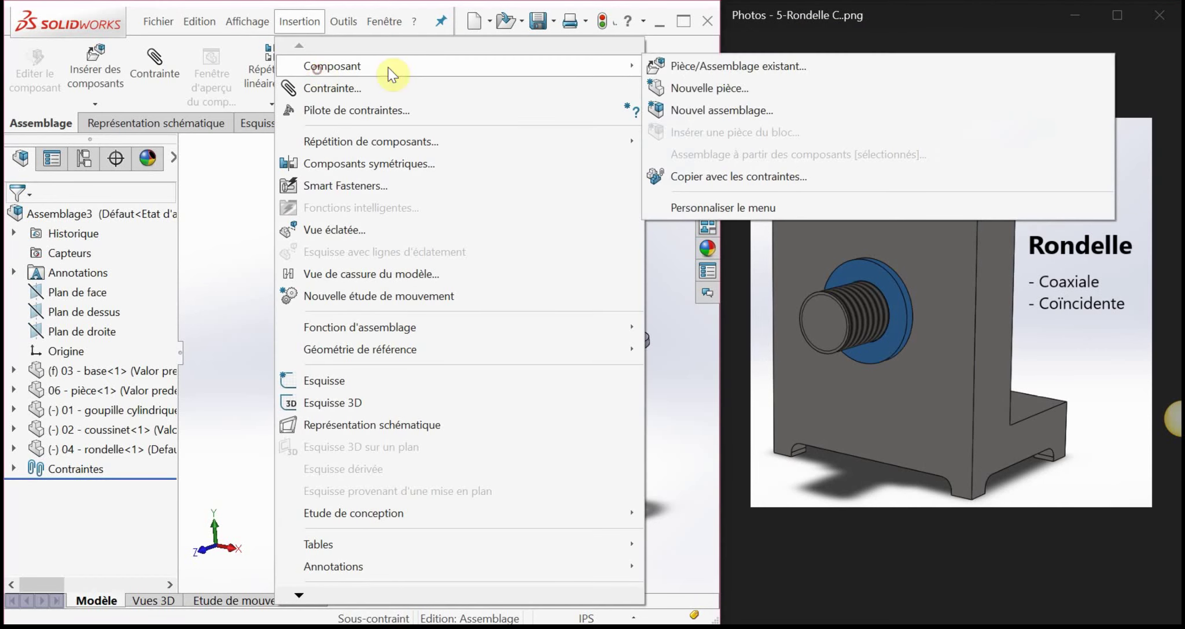
left_click(730, 66)
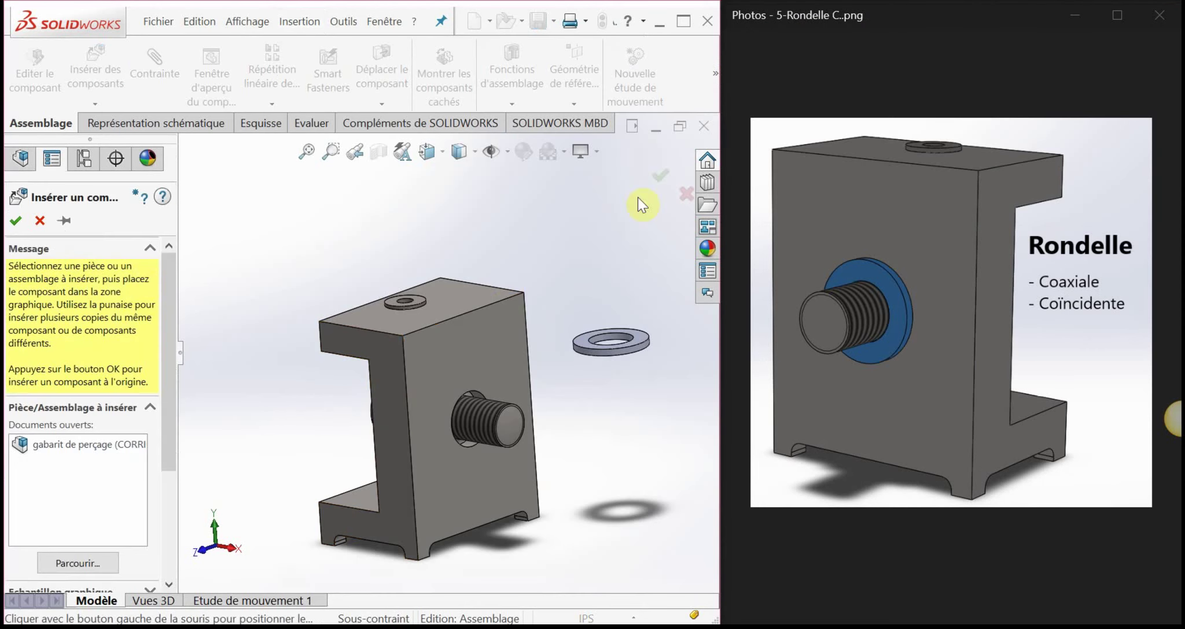
left_click(76, 562)
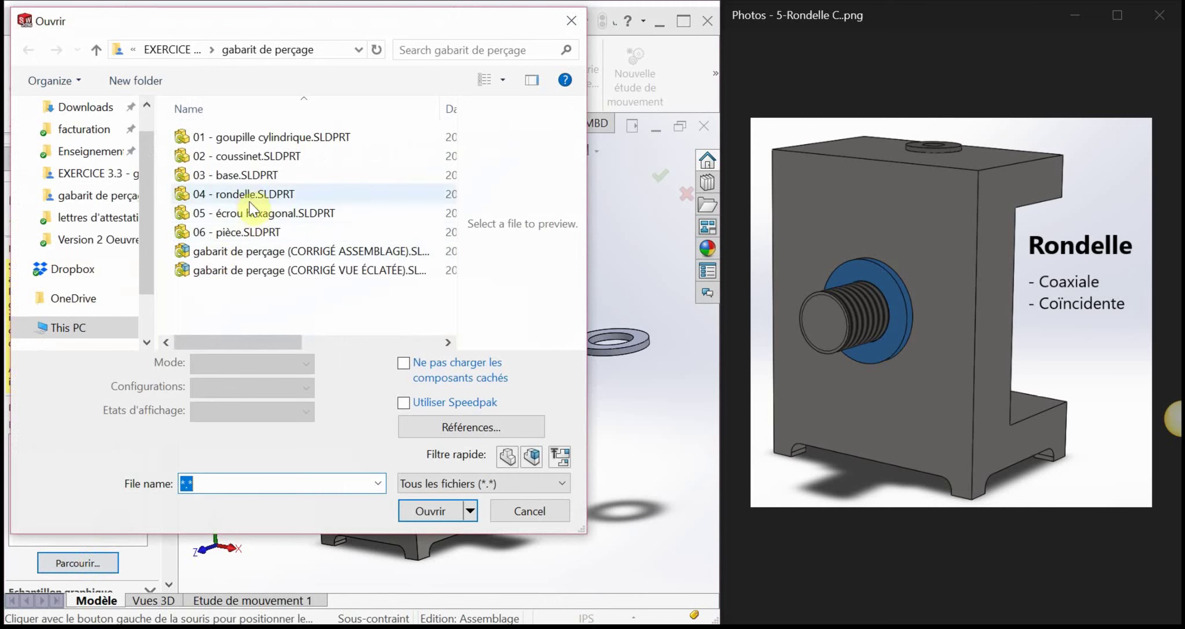
left_click(255, 213)
left_click(434, 479)
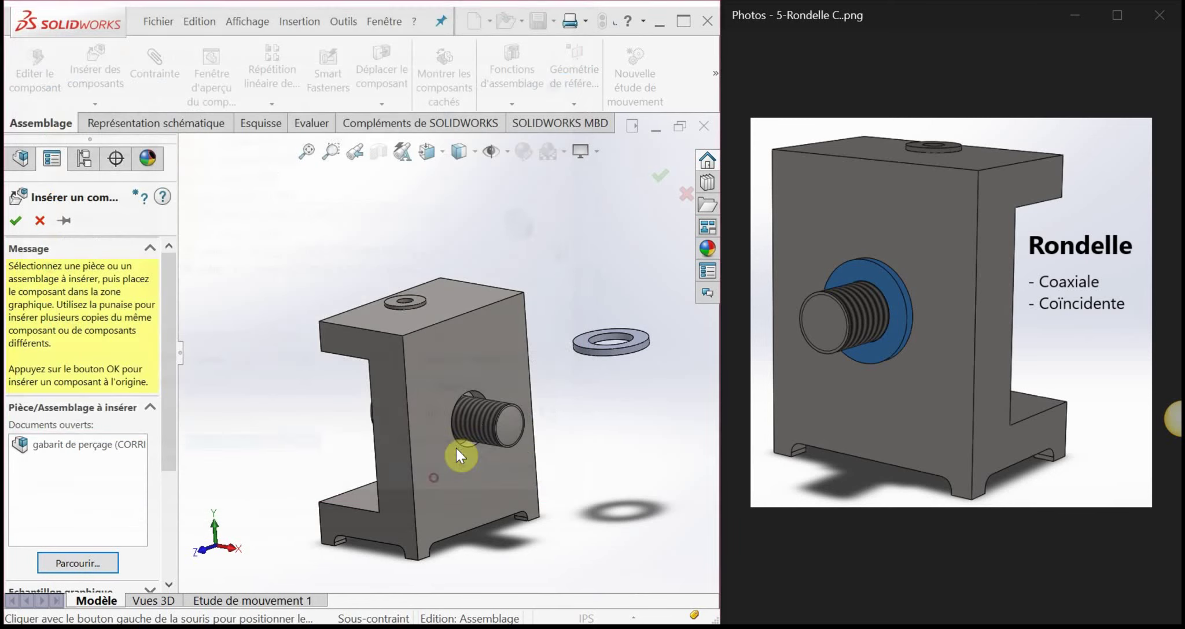
left_click(628, 404)
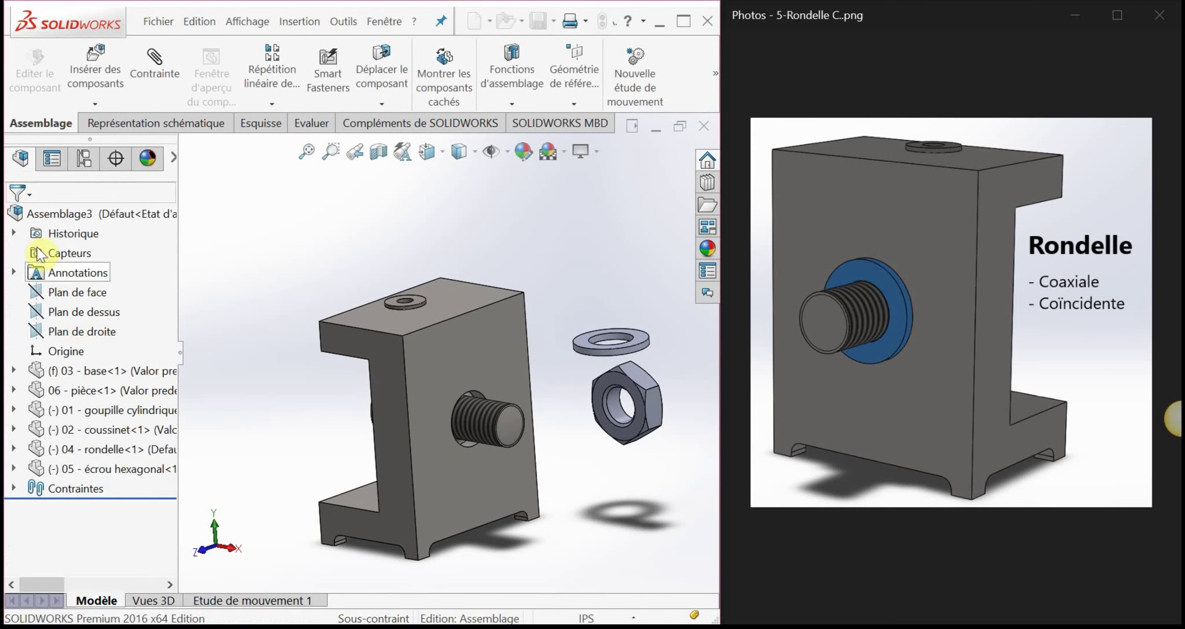
Step: Add a coaxial mate between the rondelle's inner bore and the threaded shaft of the pièce
right_click_drag(542, 300, 607, 367)
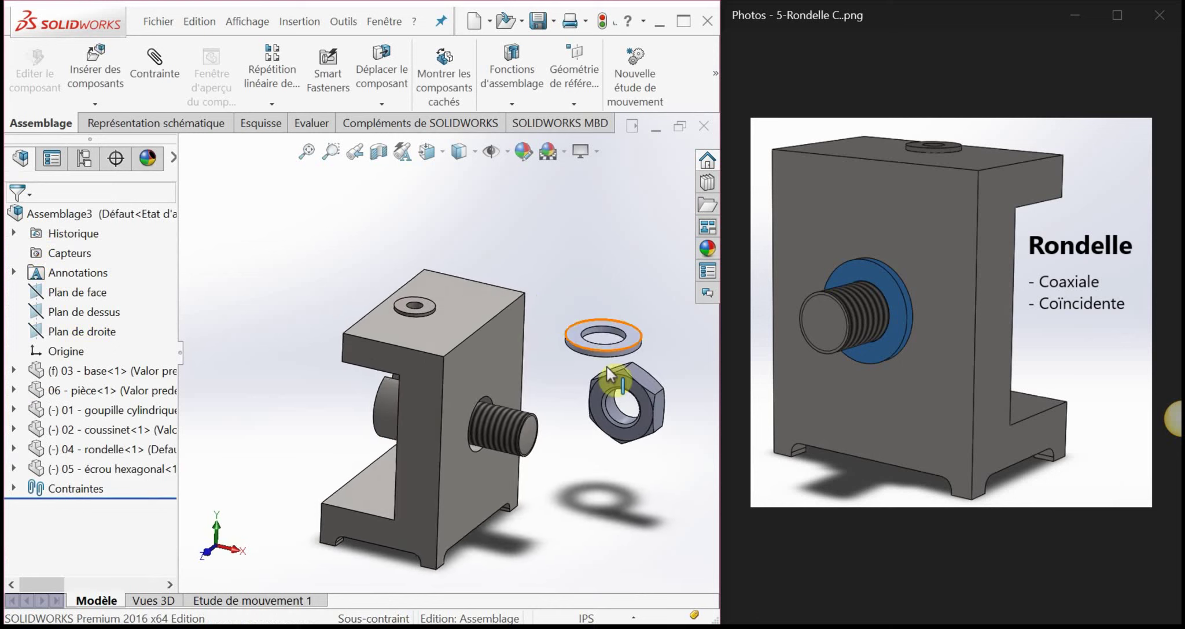
scroll(606, 367, "up", 2)
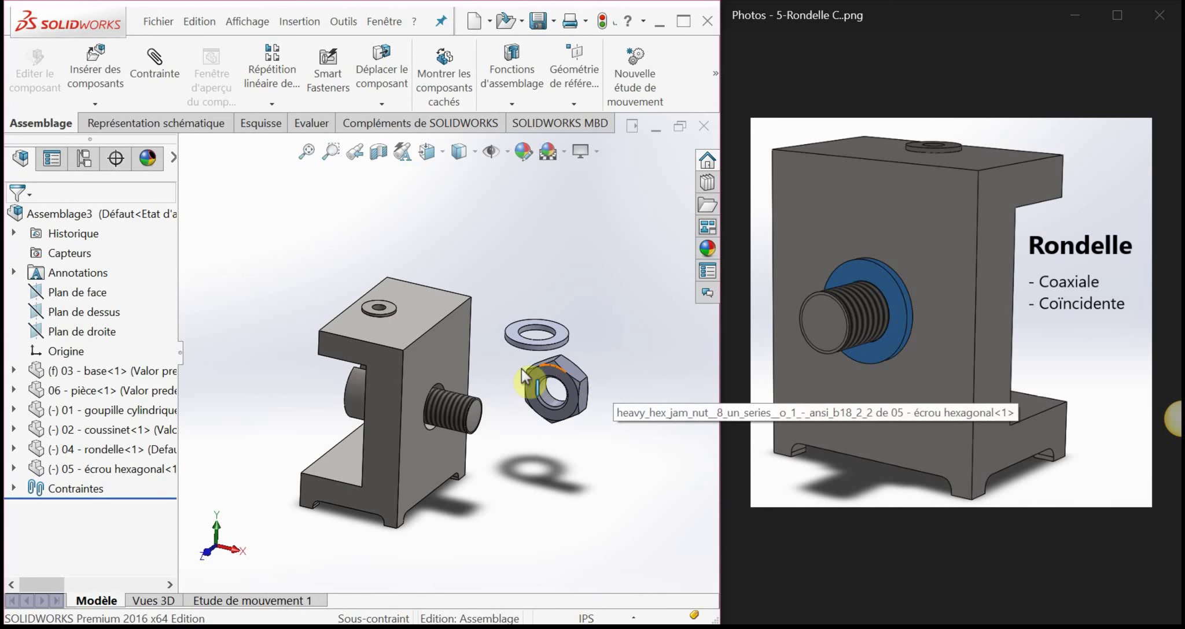
left_click(161, 68)
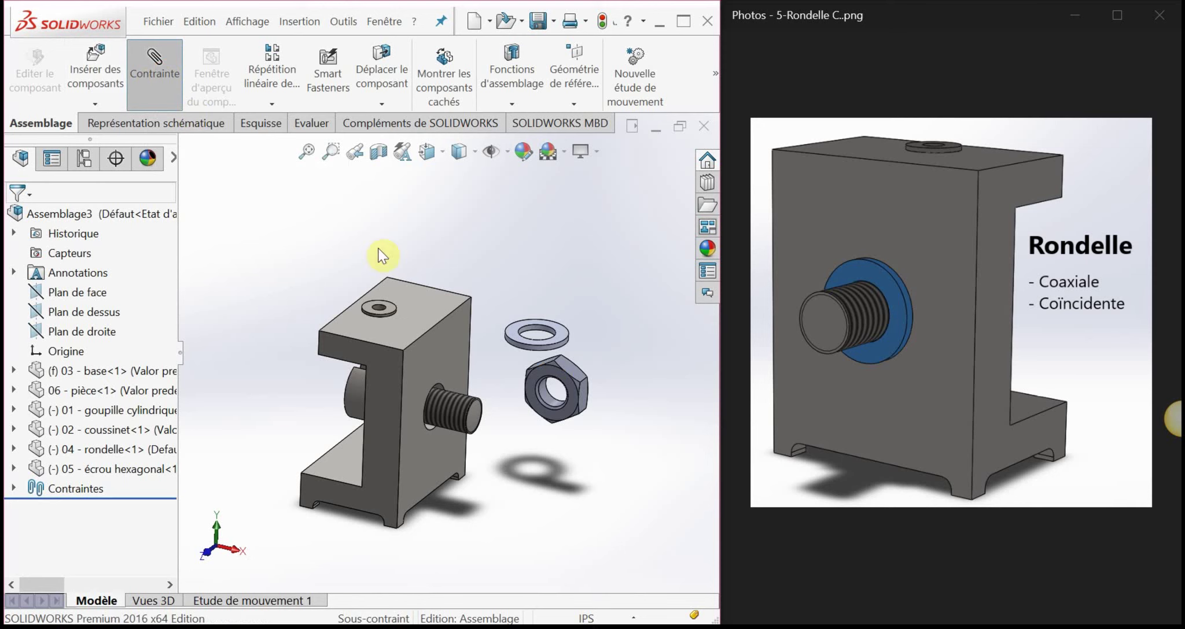
scroll(487, 401, "down", 5)
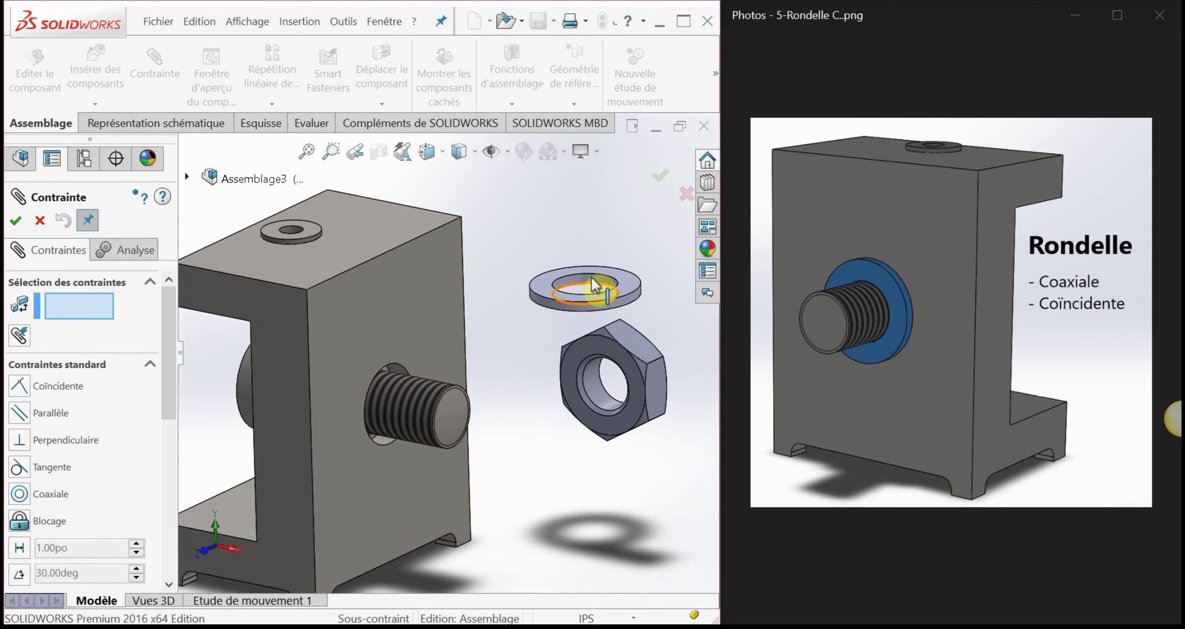
scroll(590, 293, "down", 5)
scroll(575, 297, "down", 2)
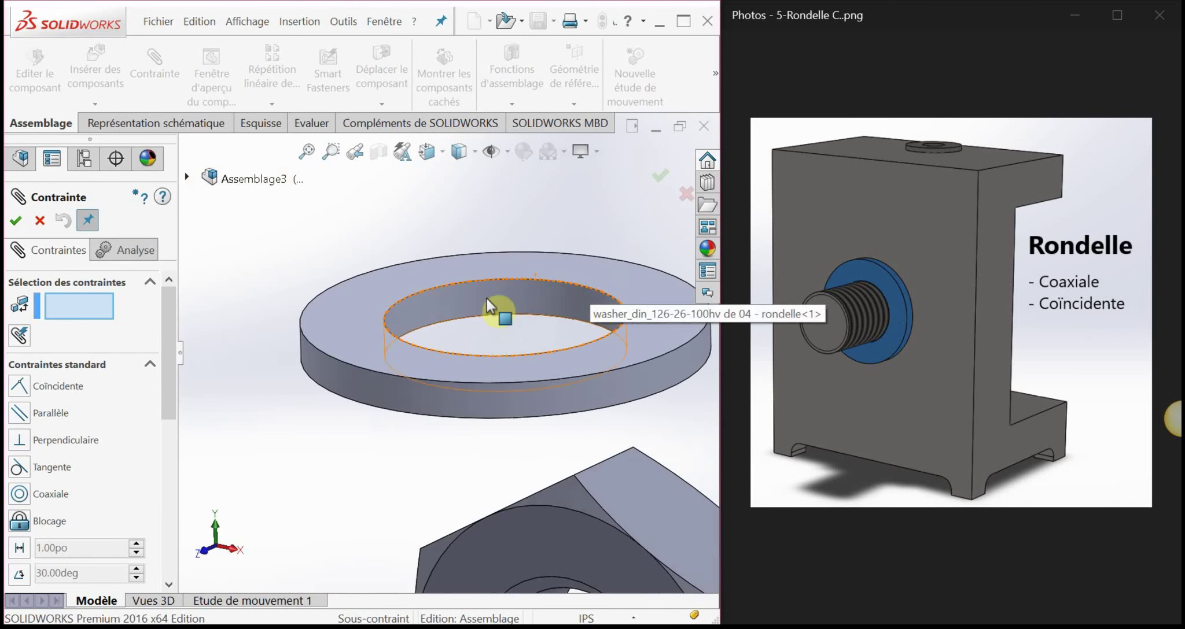
left_click(486, 298)
scroll(454, 335, "up", 5)
scroll(403, 409, "down", 4)
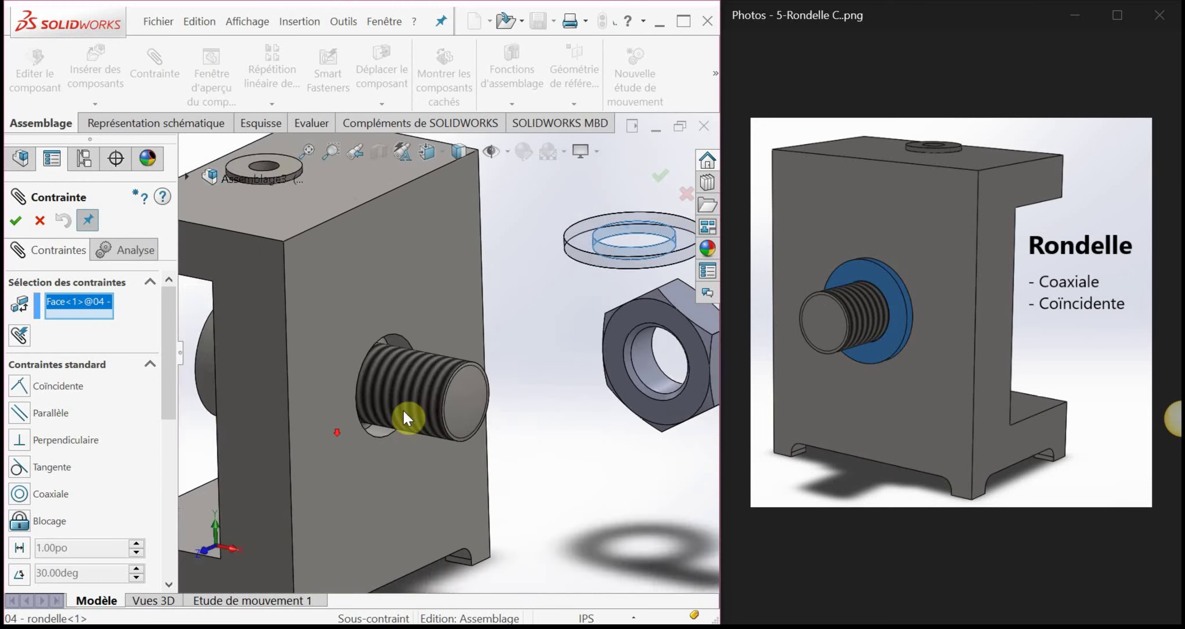
scroll(437, 370, "down", 3)
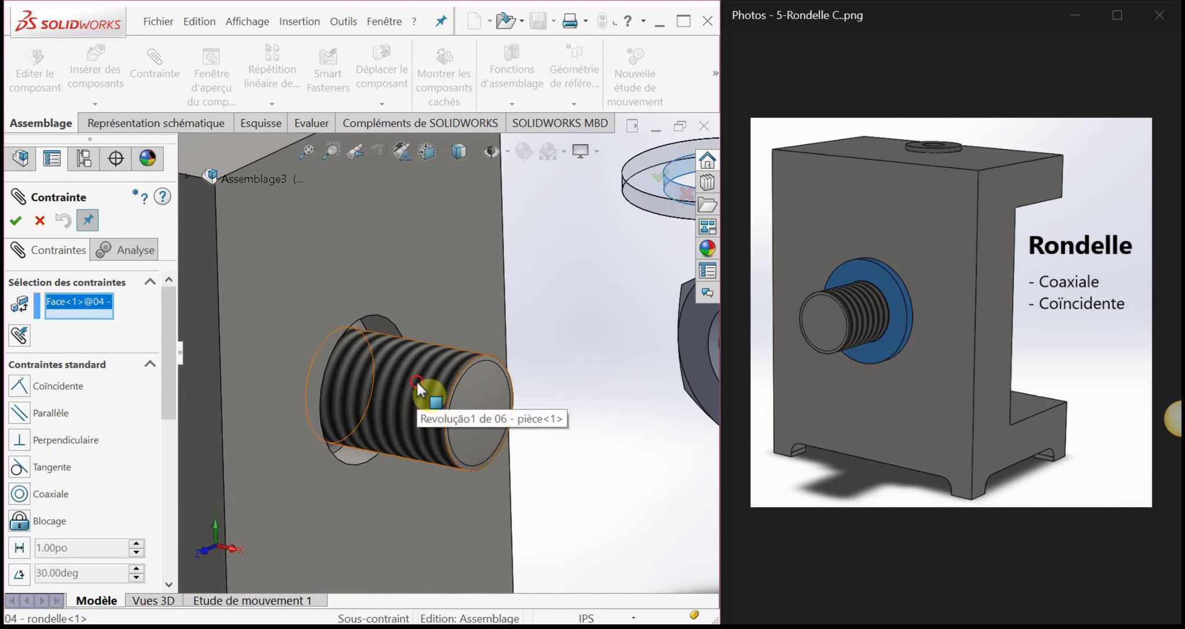
left_click(417, 385)
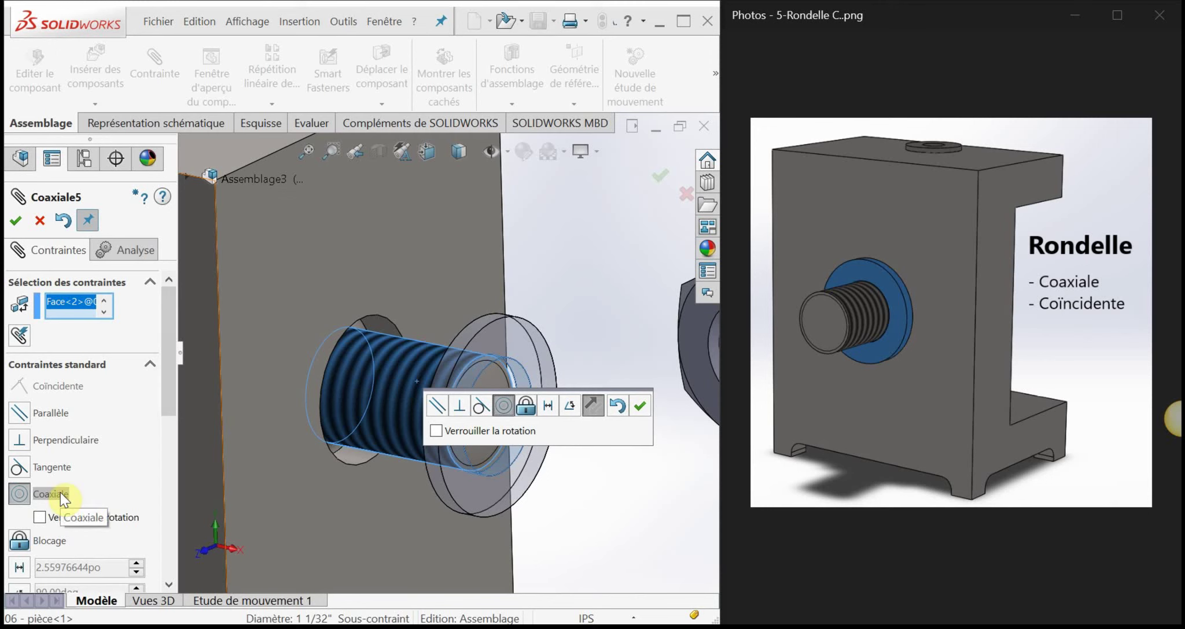
left_click(642, 407)
Step: Add a coaxial mate between the hex nut's bore and the threaded shaft
scroll(500, 400, "up", 3)
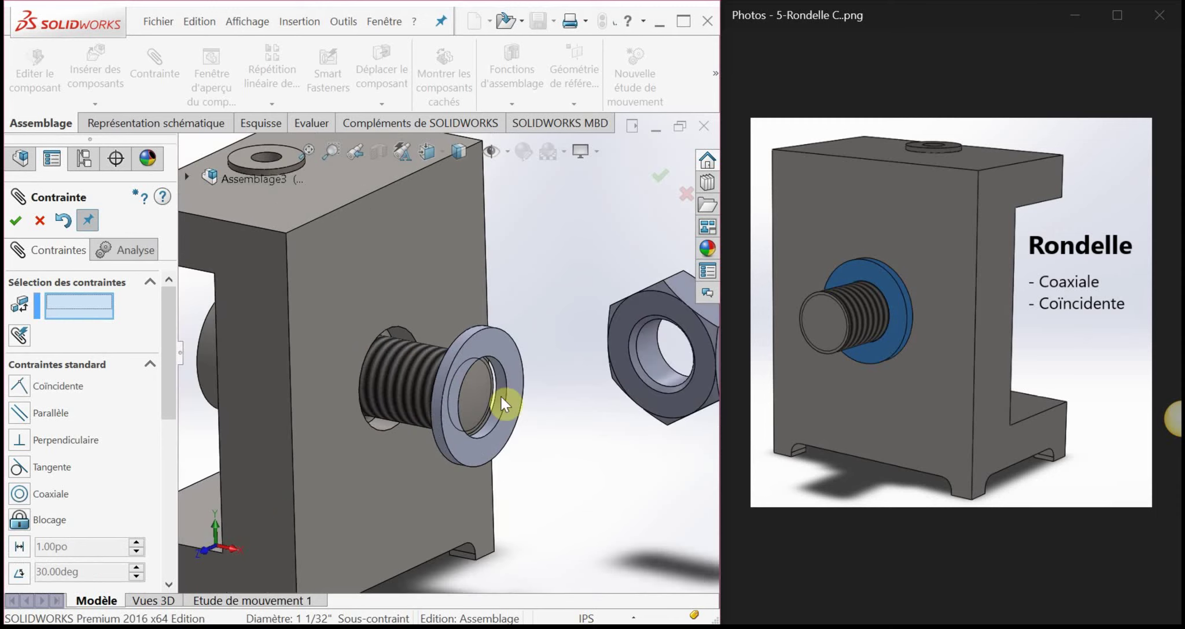
scroll(555, 384, "up", 3)
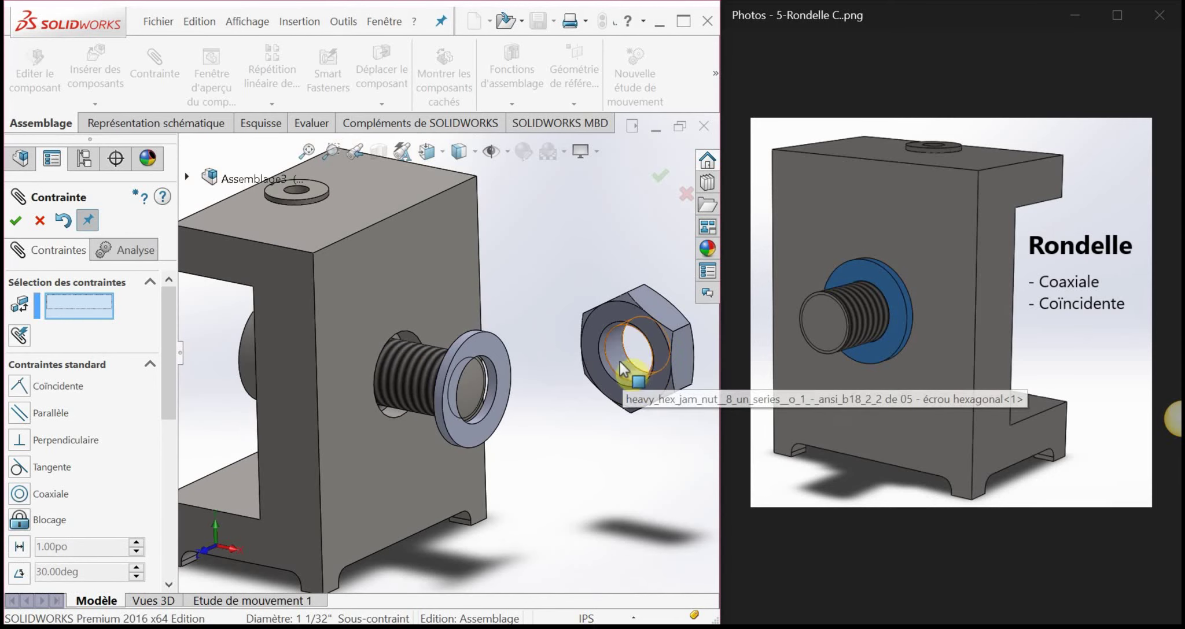
scroll(617, 361, "down", 5)
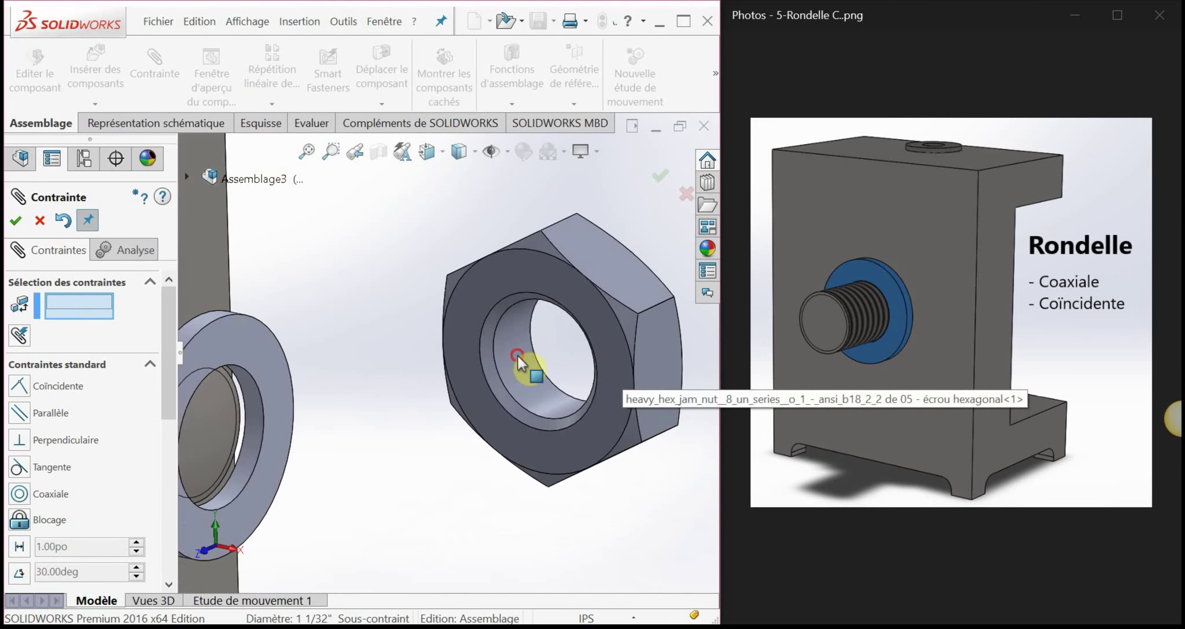
left_click(517, 355)
scroll(438, 387, "up", 5)
scroll(341, 376, "down", 1)
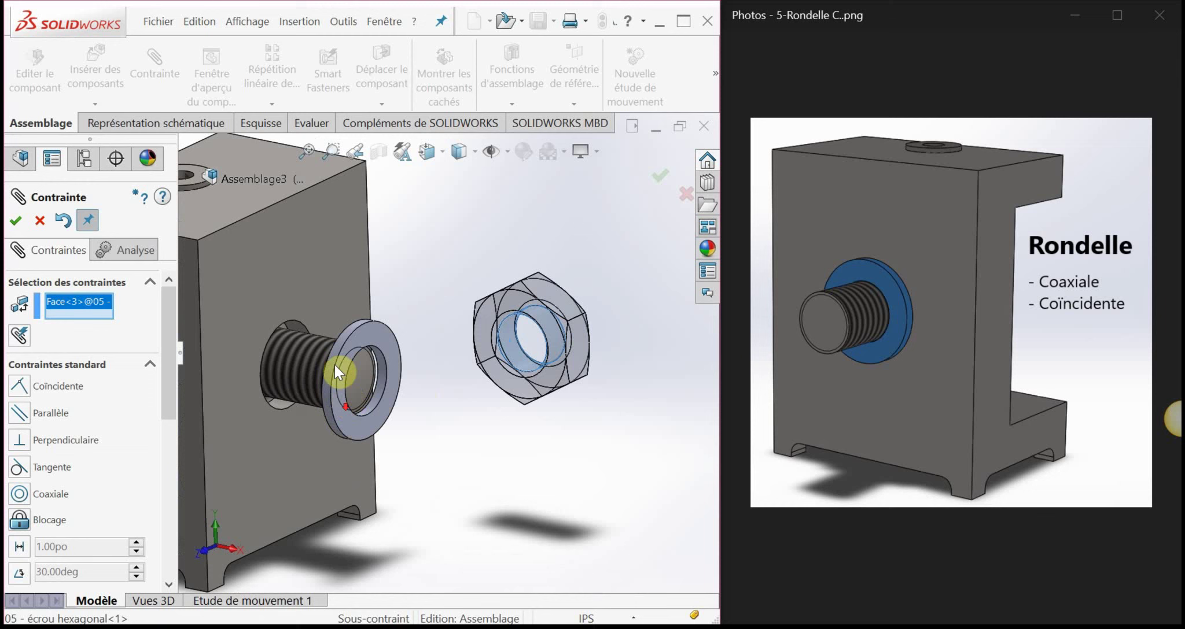
left_click(299, 356)
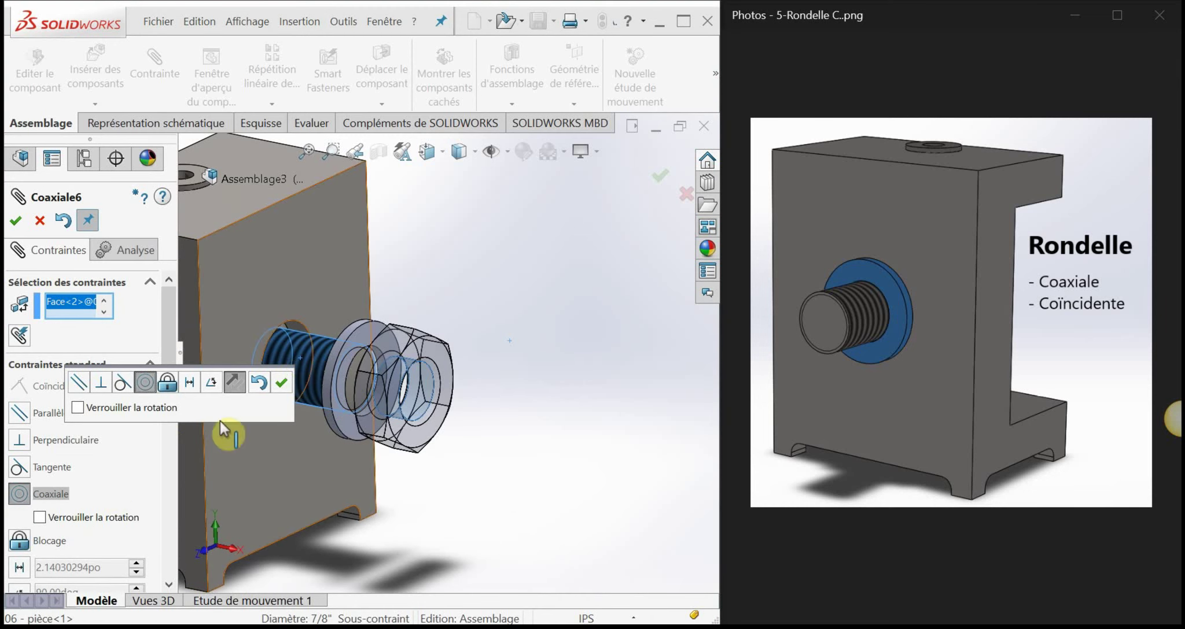
left_click(282, 383)
Step: Add a coincident mate between the base's outer face around the shaft hole and the rondelle's flat face turned towards the base
middle_click_drag(330, 443, 341, 445)
middle_click_drag(311, 307, 302, 265)
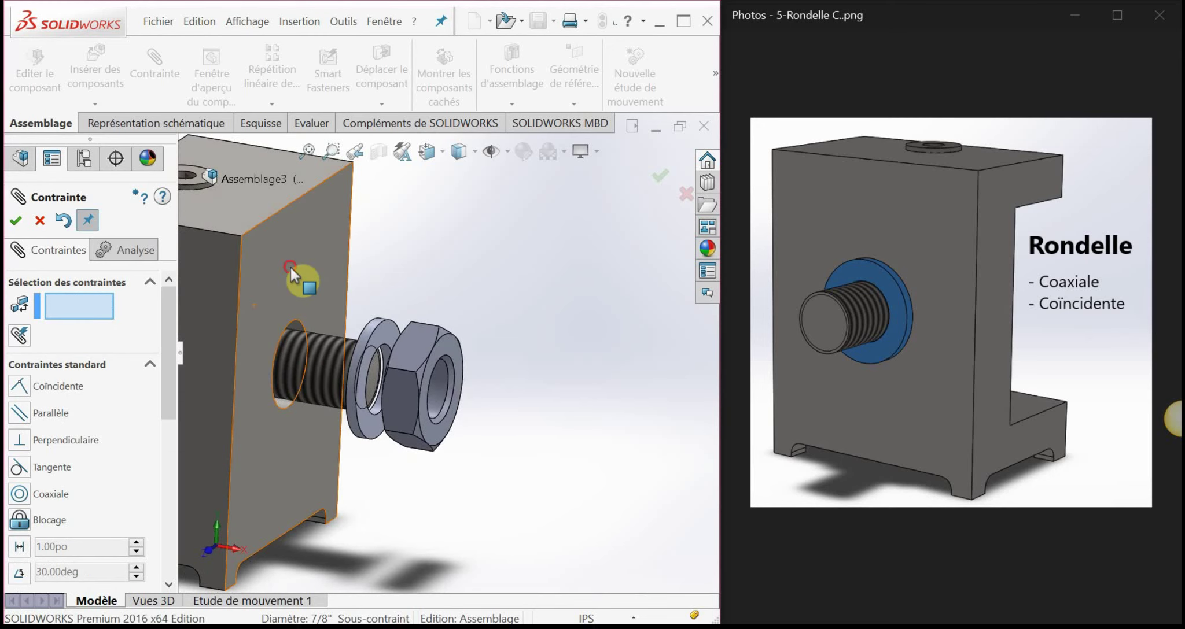
left_click(289, 266)
middle_click_drag(302, 310, 399, 351)
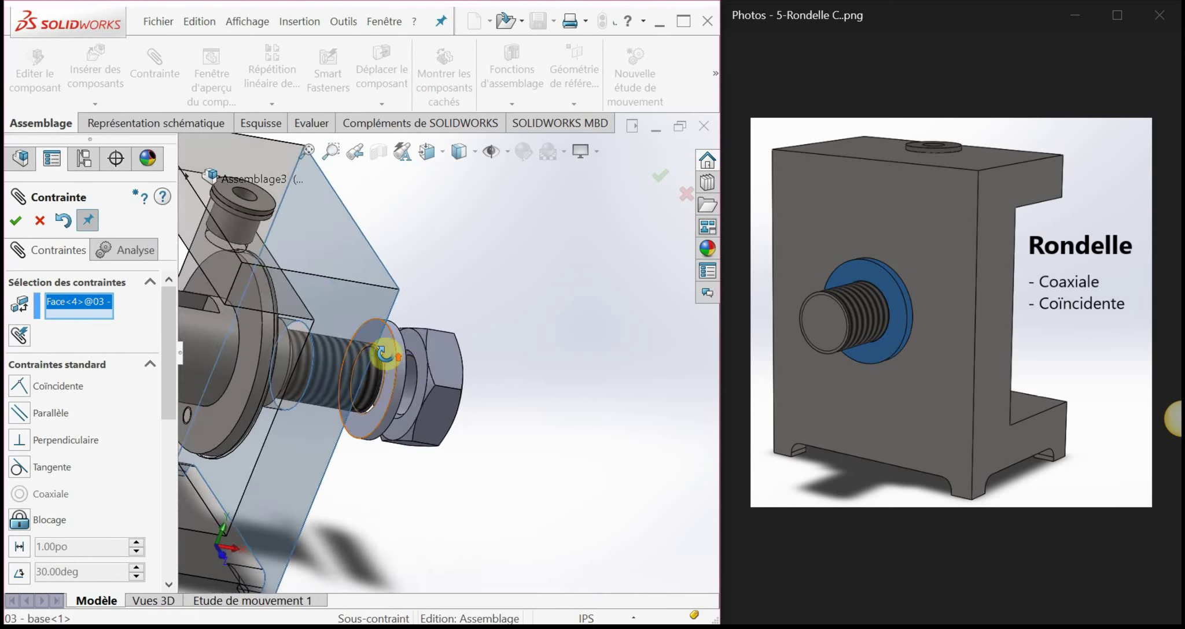
scroll(399, 350, "down", 6)
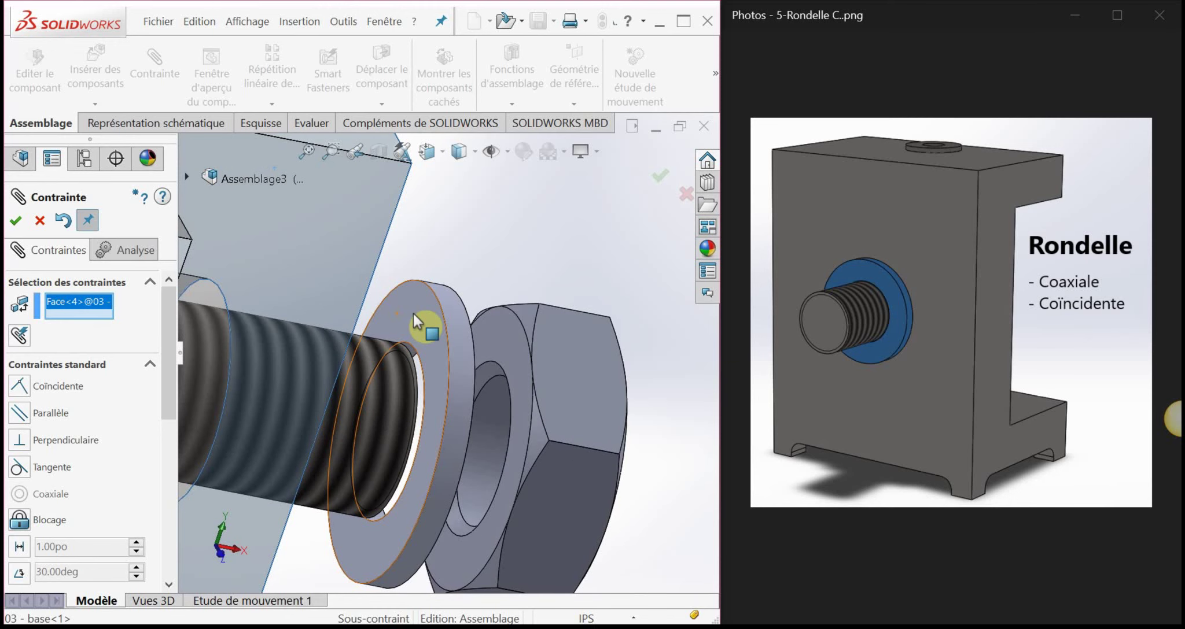
left_click(414, 314)
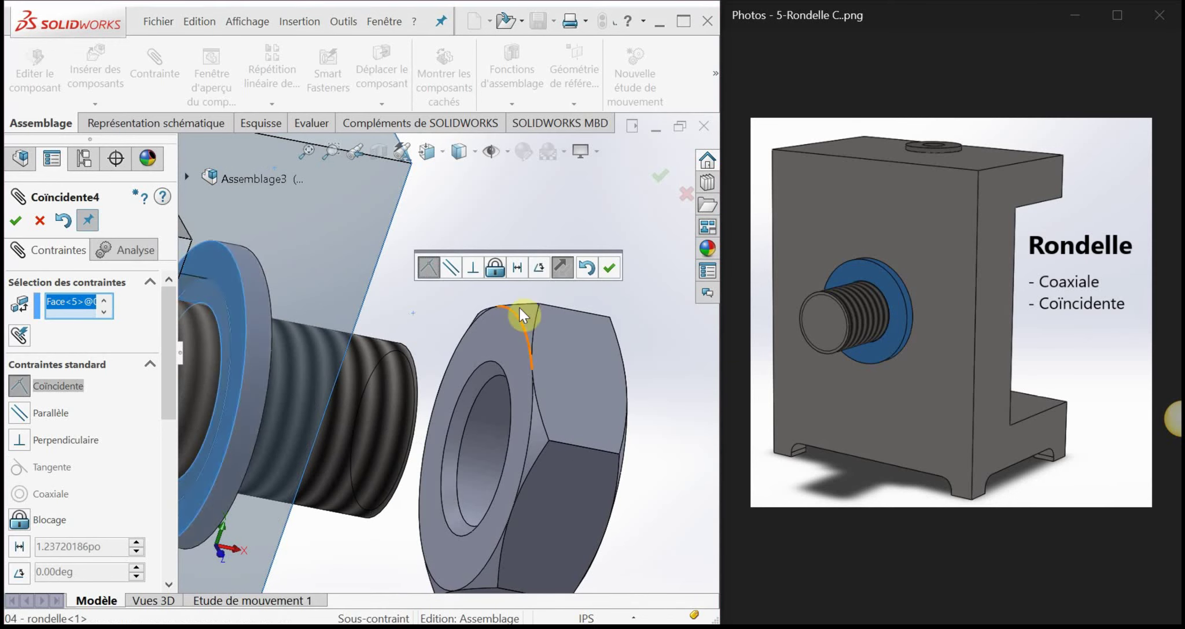
scroll(423, 391, "up", 5)
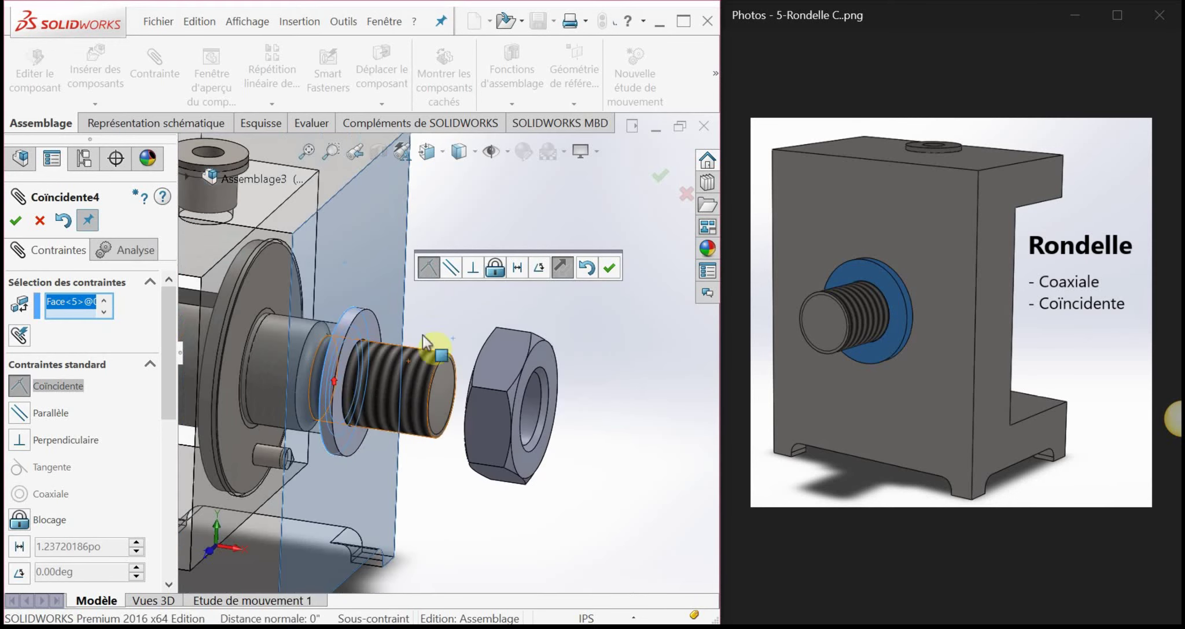
left_click(608, 266)
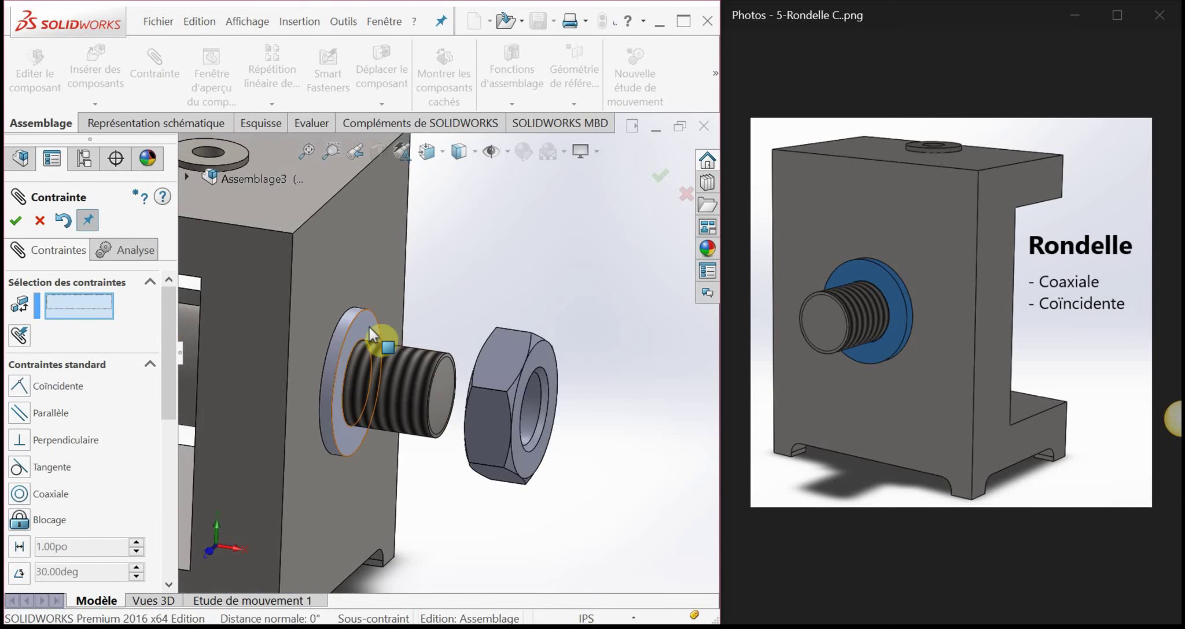
Step: Add a coincident mate between the rondelle's outer flat face and the hex nut's facing flat side
left_click(369, 326)
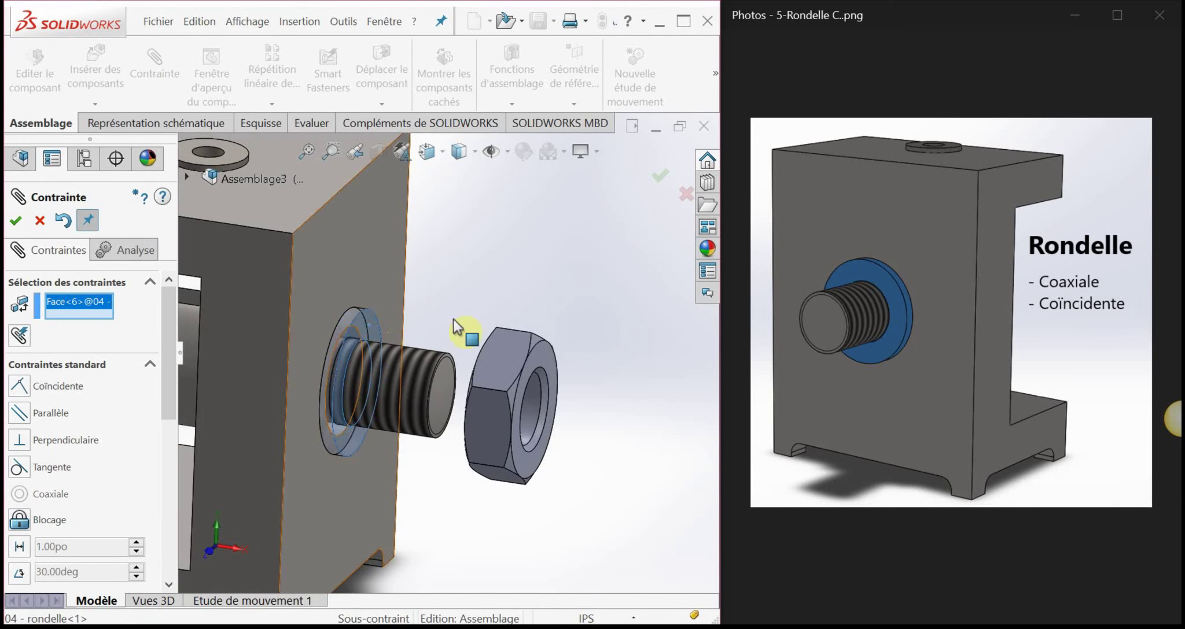
middle_click_drag(463, 328, 489, 354)
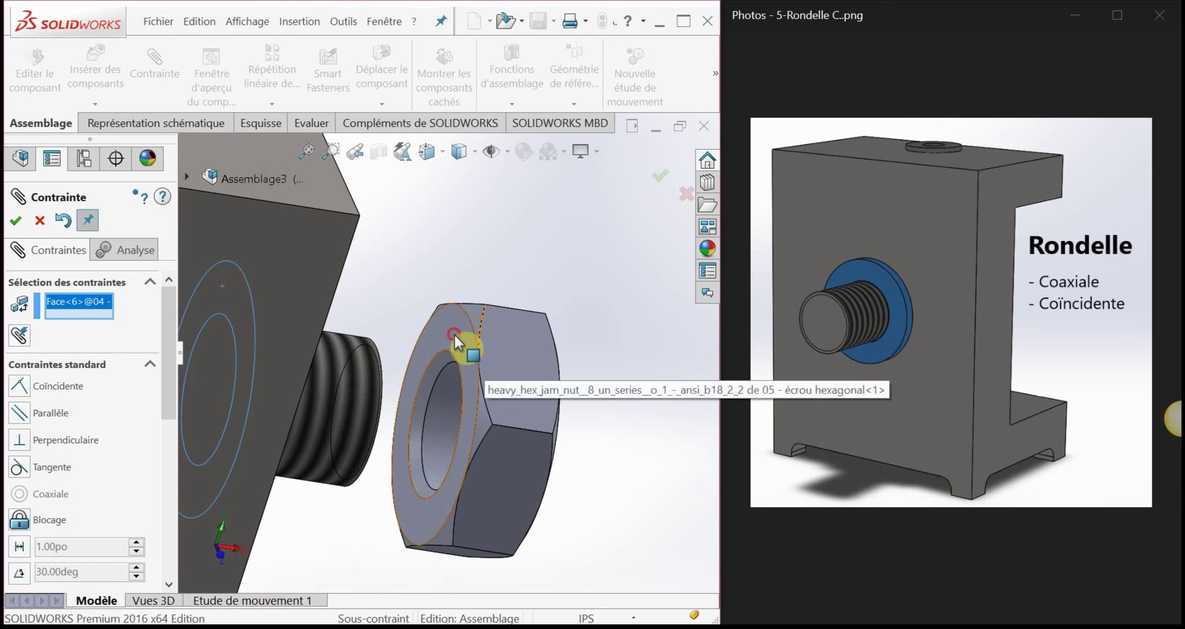
left_click(455, 335)
scroll(444, 348, "up", 2)
middle_click_drag(411, 373, 347, 333)
left_click(646, 329)
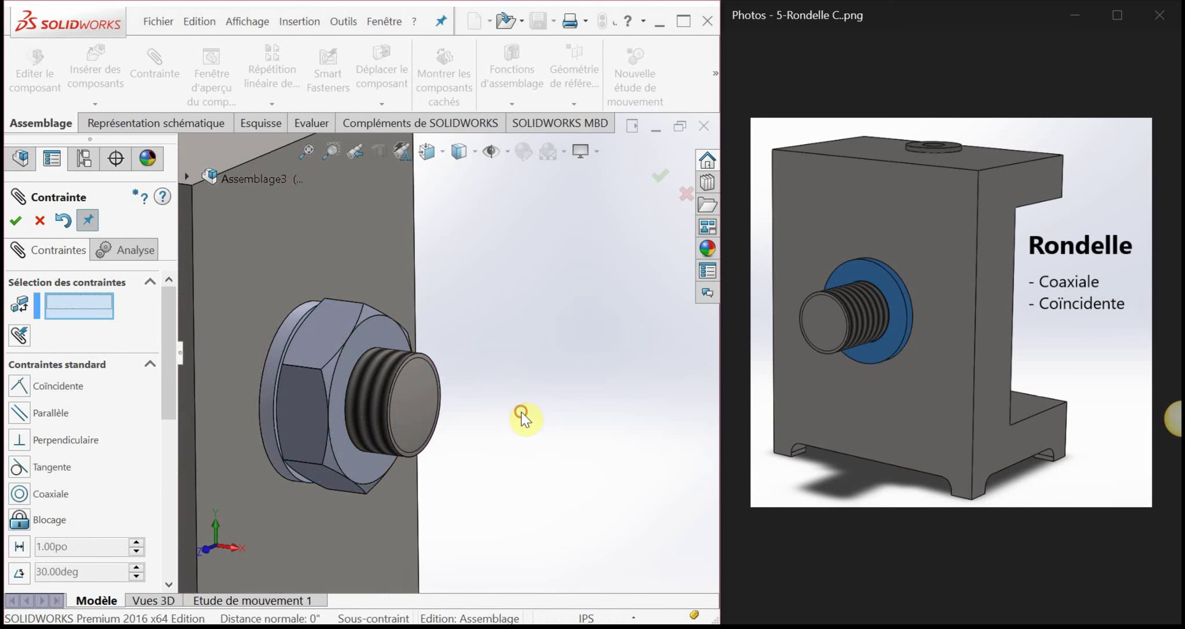
Step: Show the Écrou hexagonal reference image in Photos, close the mate command, and compare the assembly from the nut side with the image
key("Right")
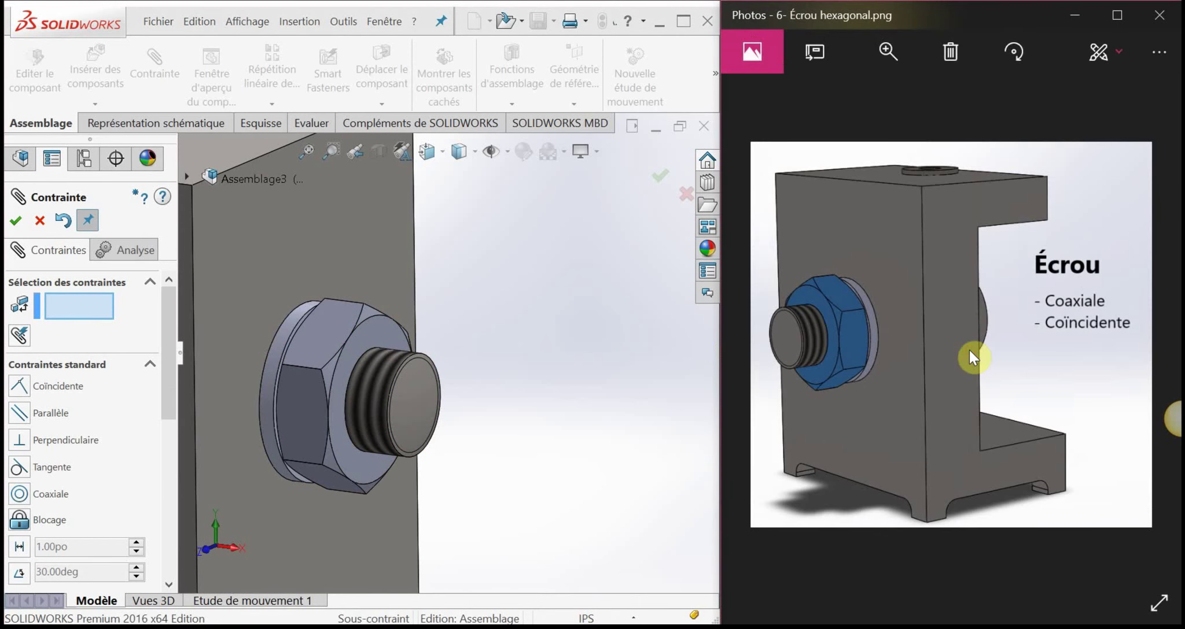
left_click(19, 224)
scroll(453, 371, "up", 7)
middle_click_drag(452, 342, 401, 368)
scroll(395, 353, "down", 4)
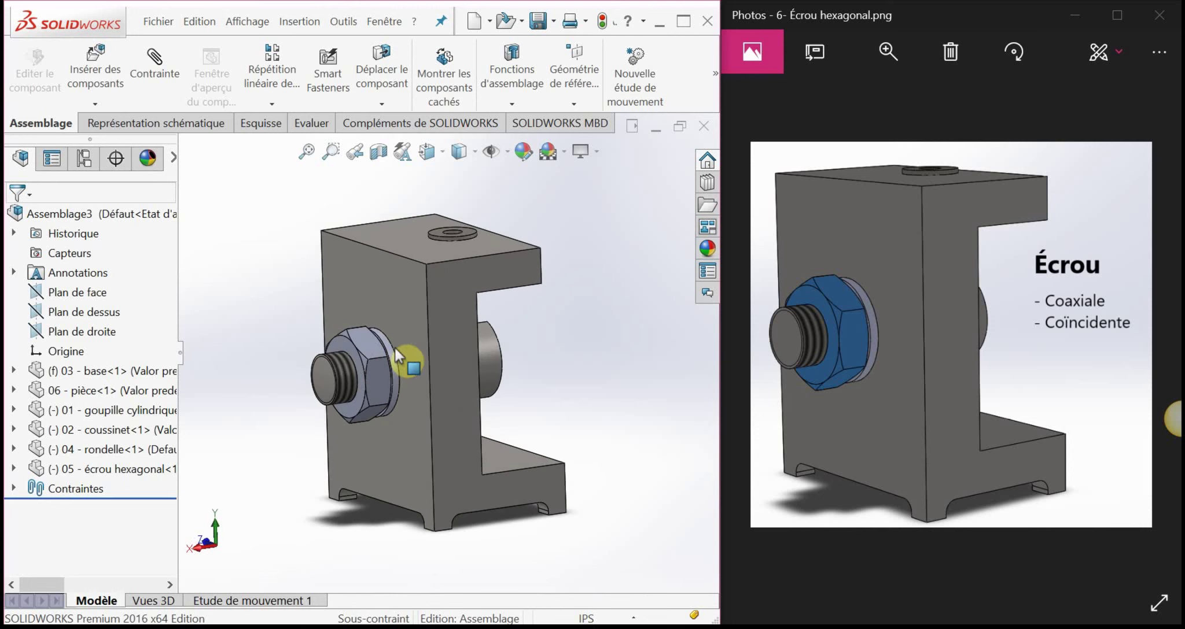